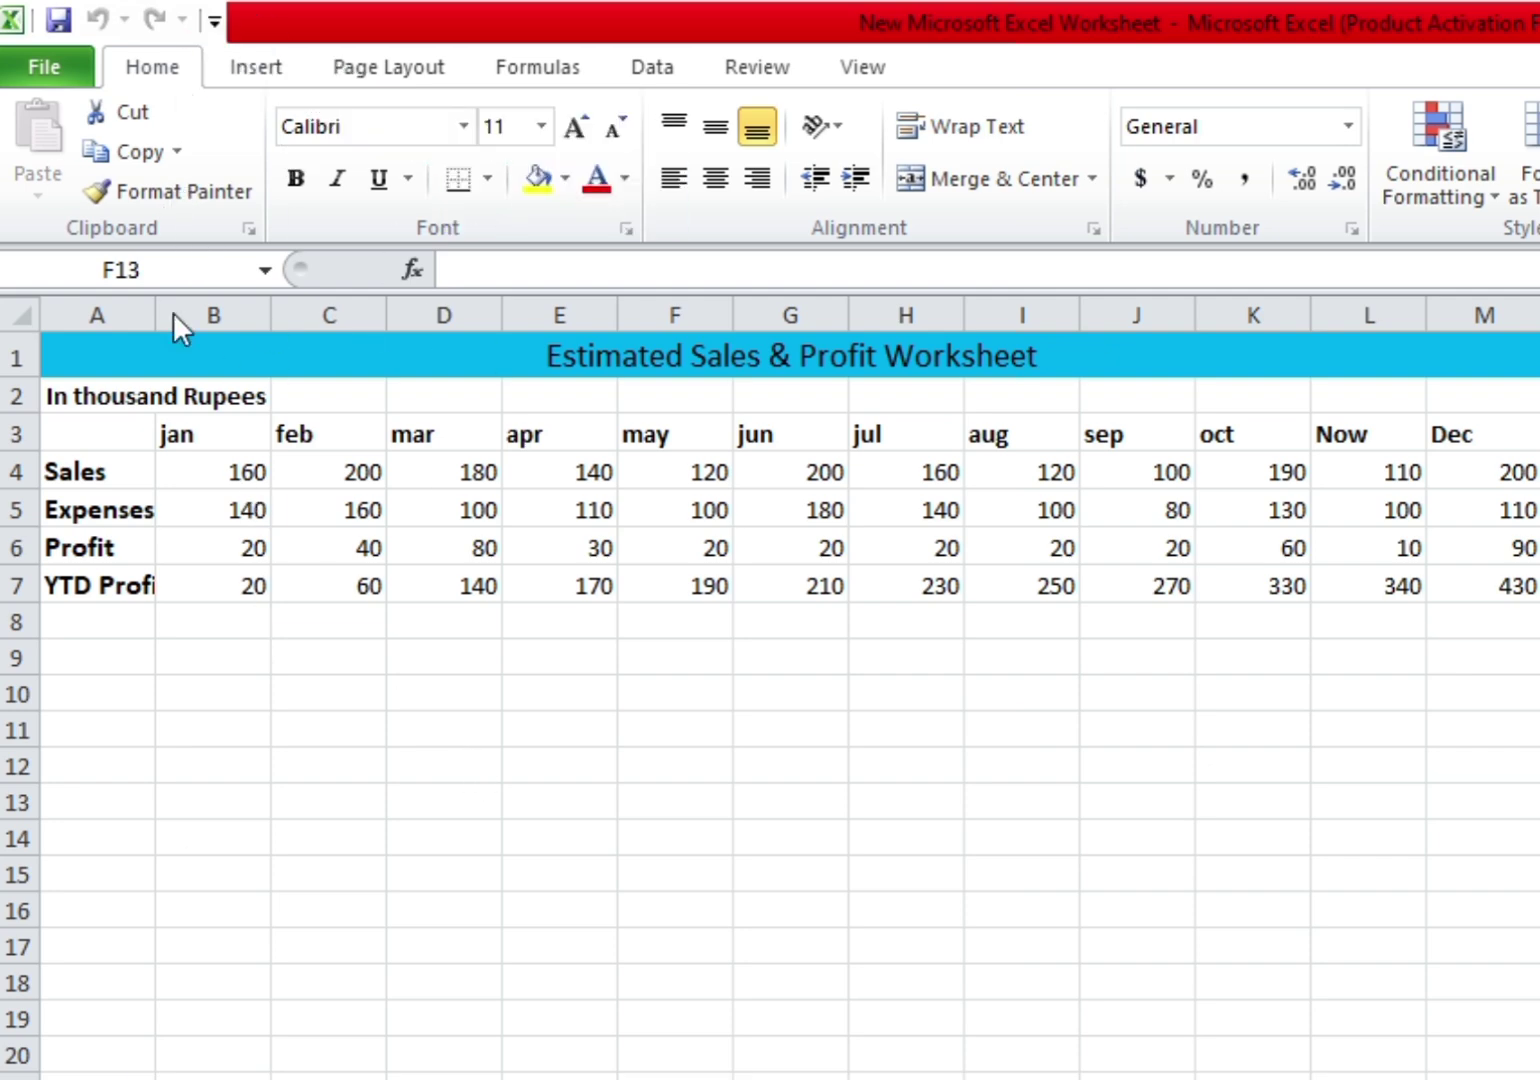
pyautogui.click(215, 22)
pyautogui.click(160, 69)
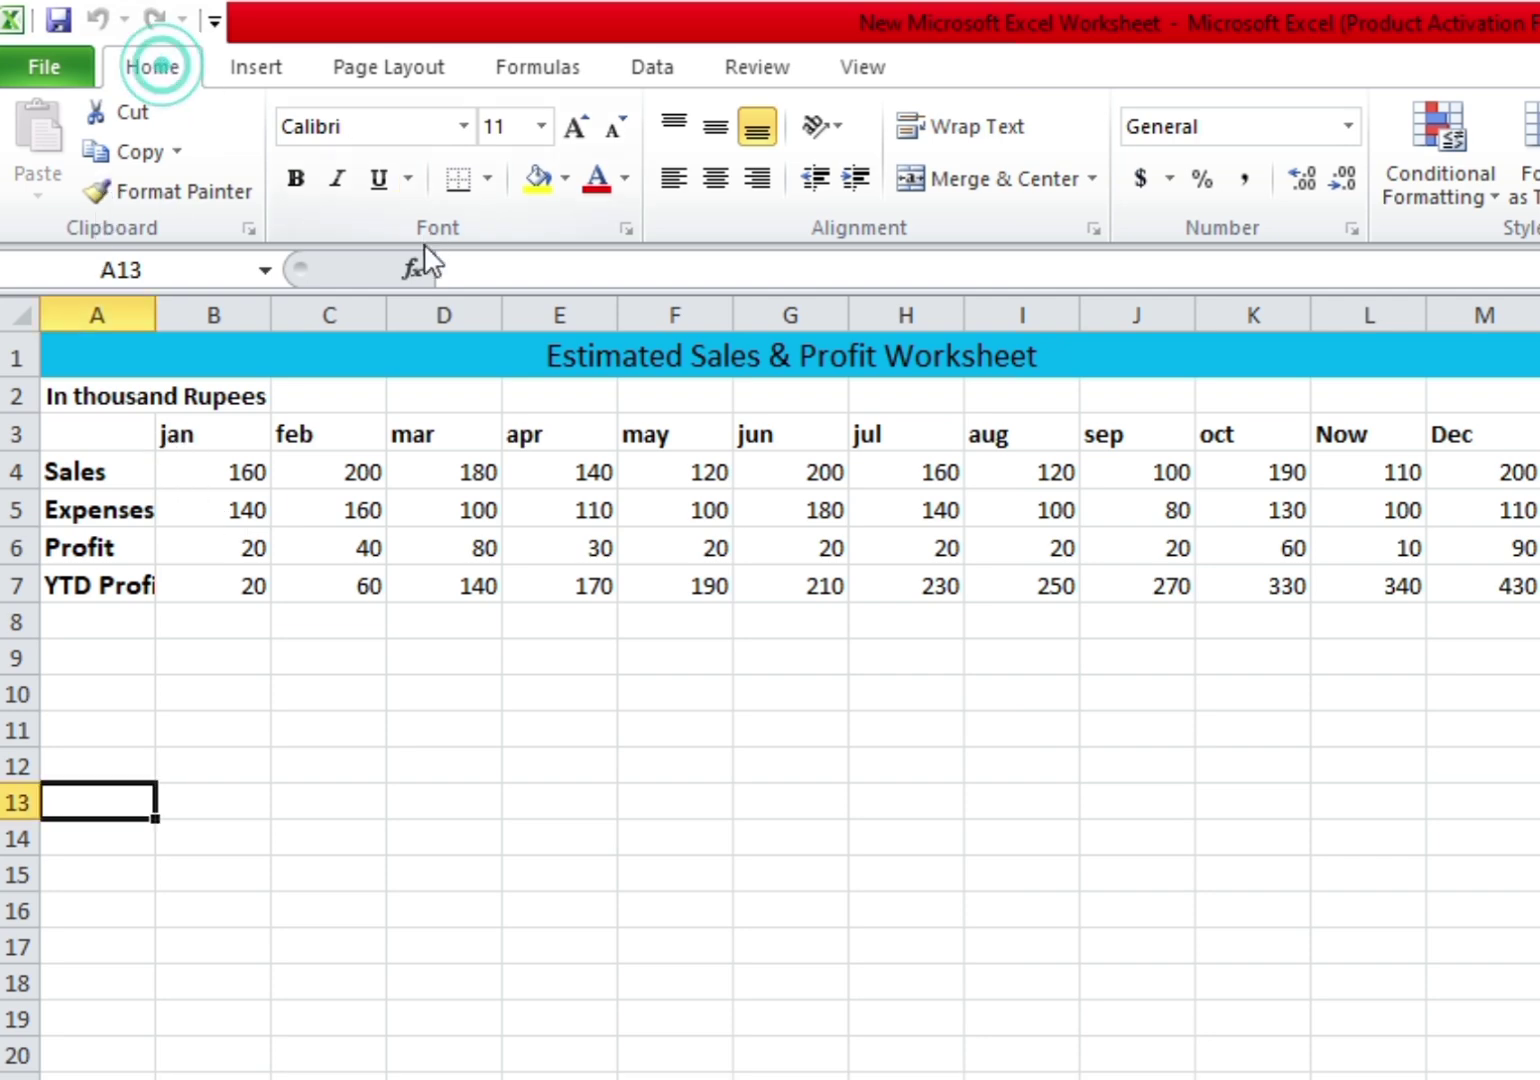
pyautogui.click(408, 179)
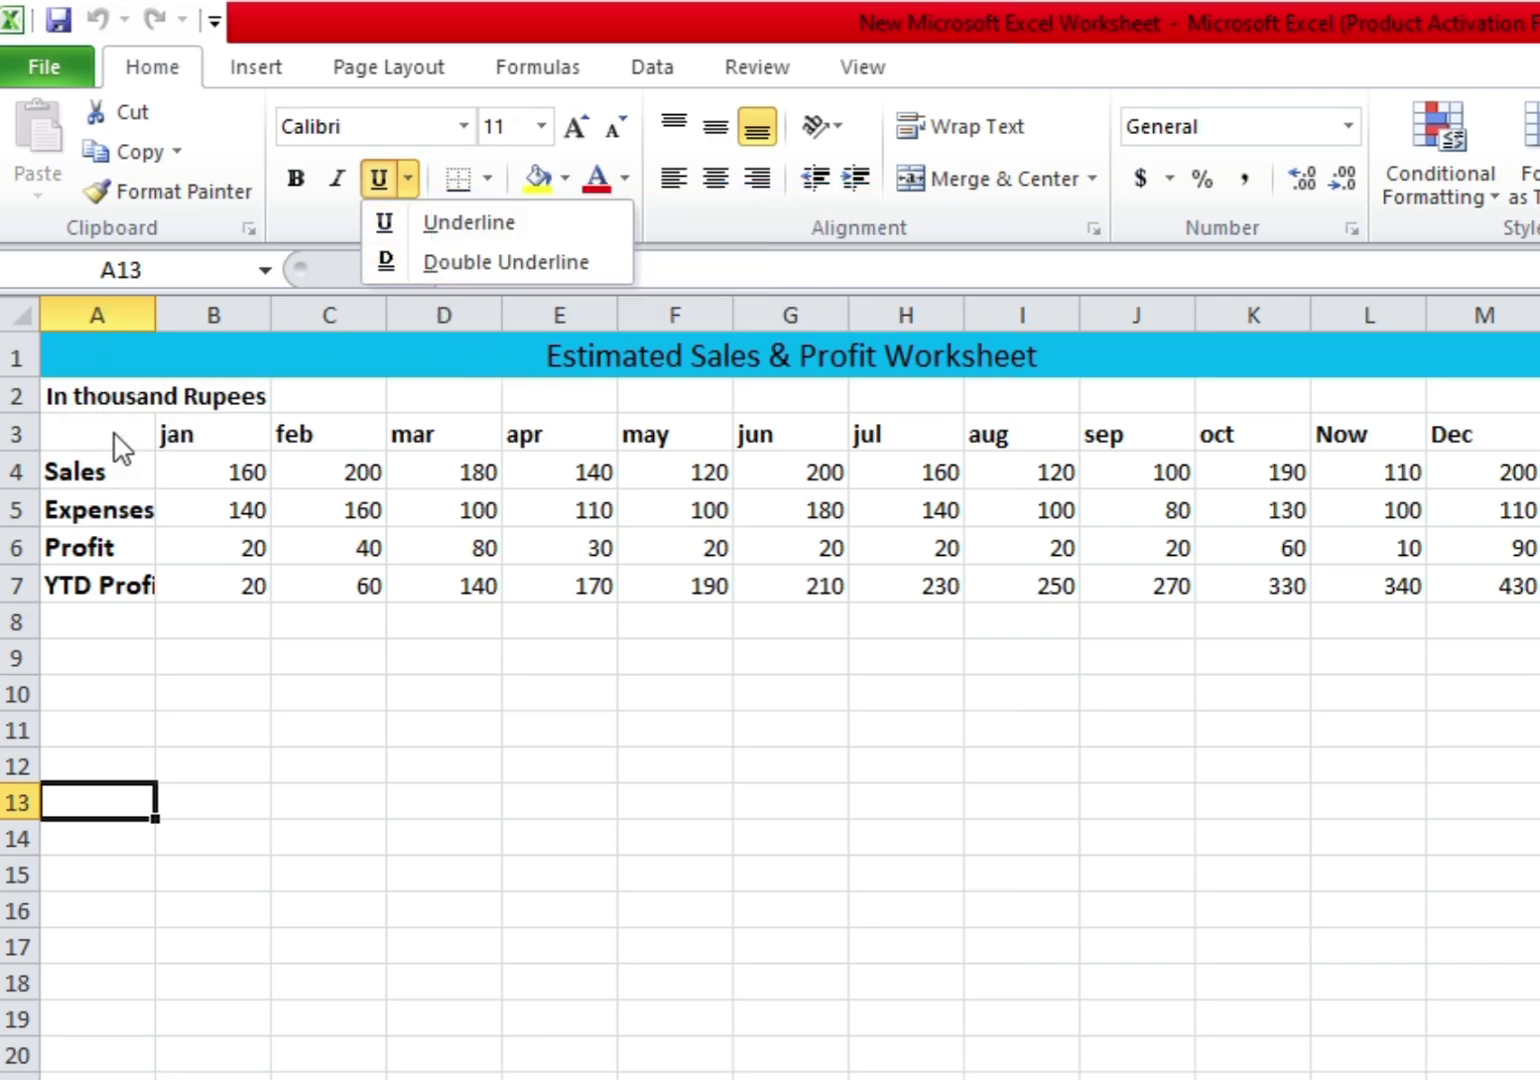
# Underline the Profit label in cell A6.
pyautogui.click(79, 548)
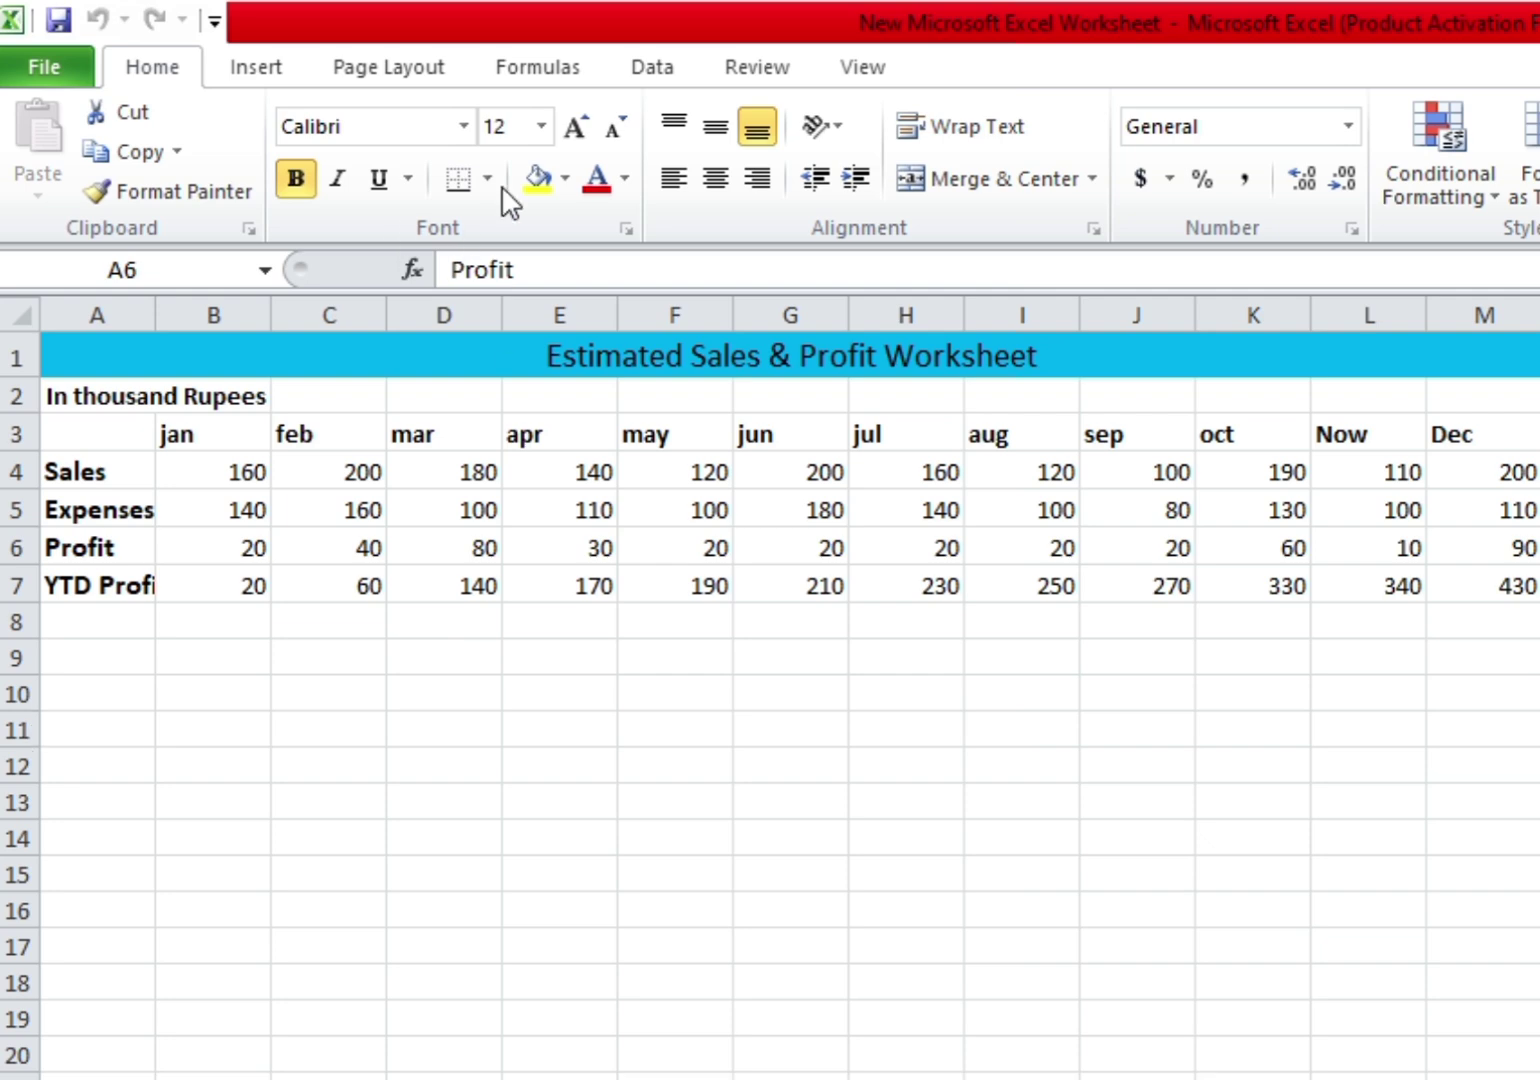
pyautogui.click(396, 72)
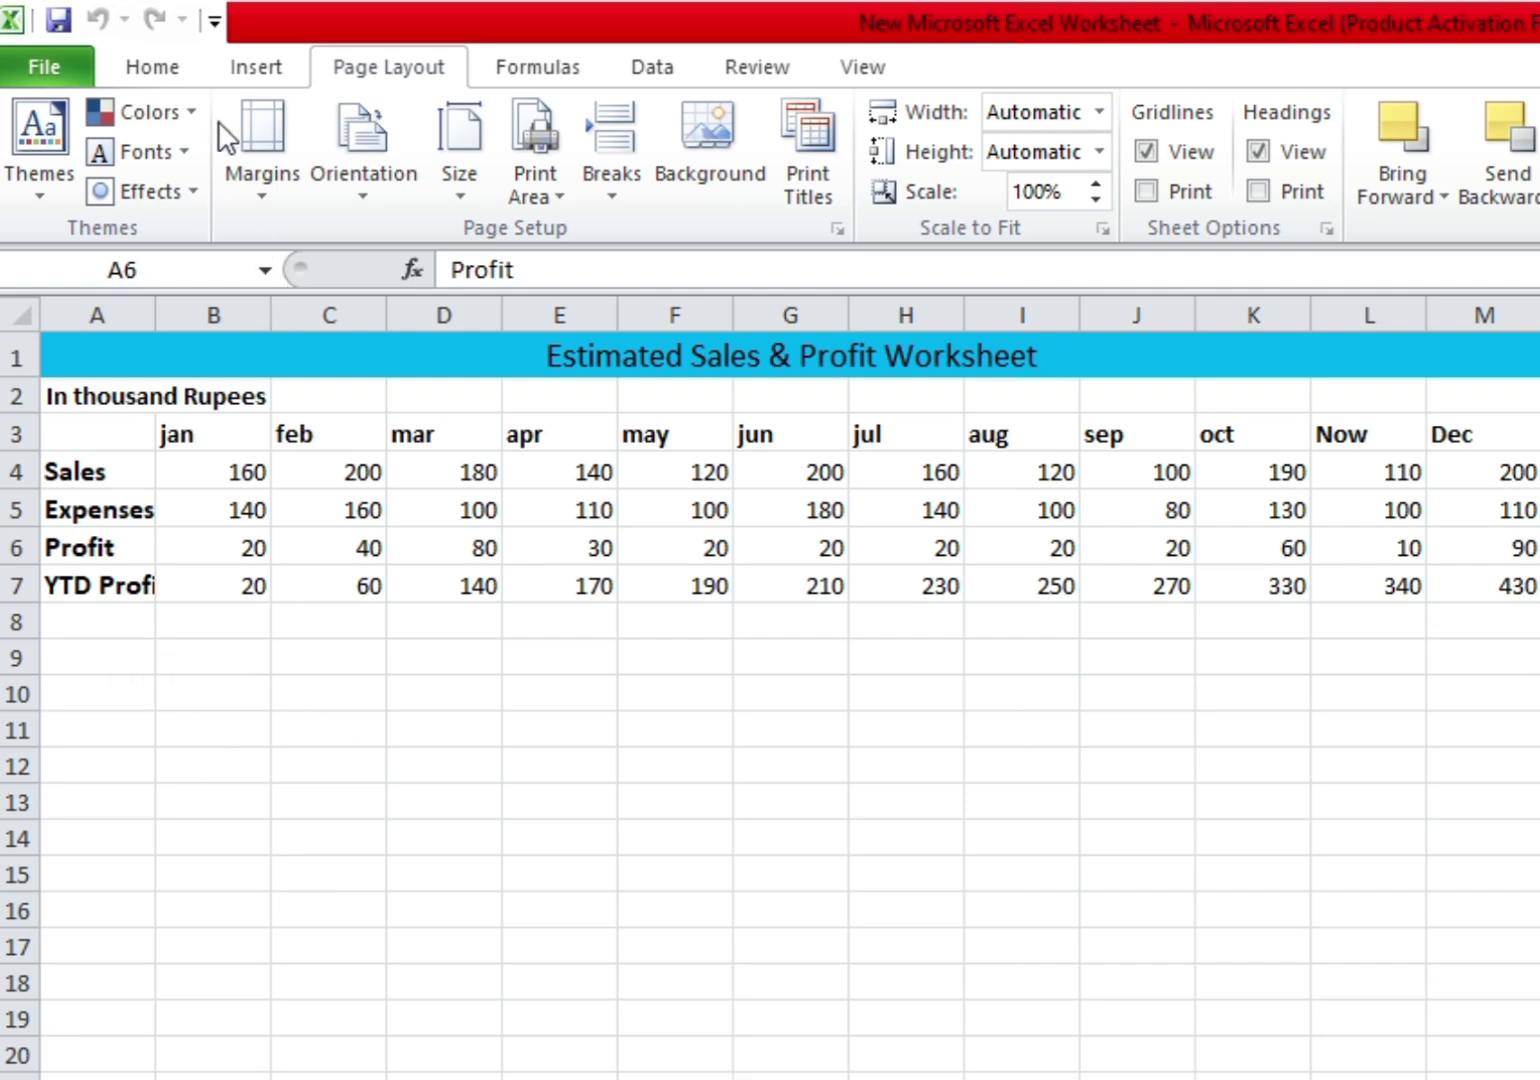
pyautogui.click(147, 69)
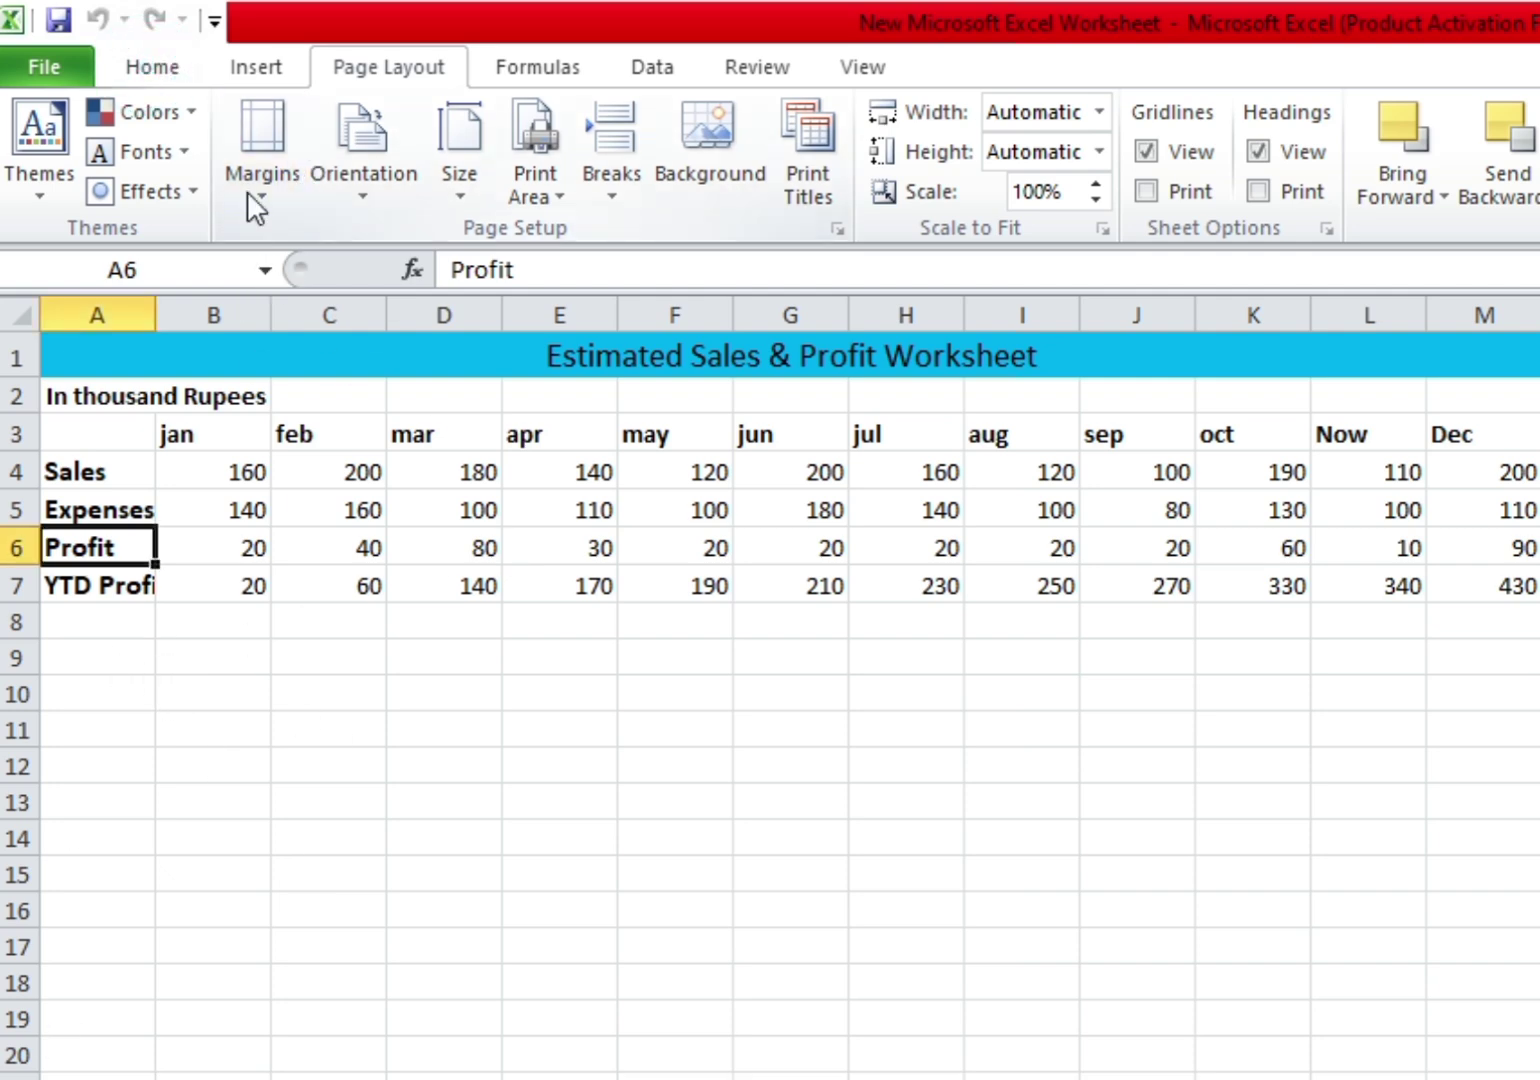
pyautogui.click(190, 1075)
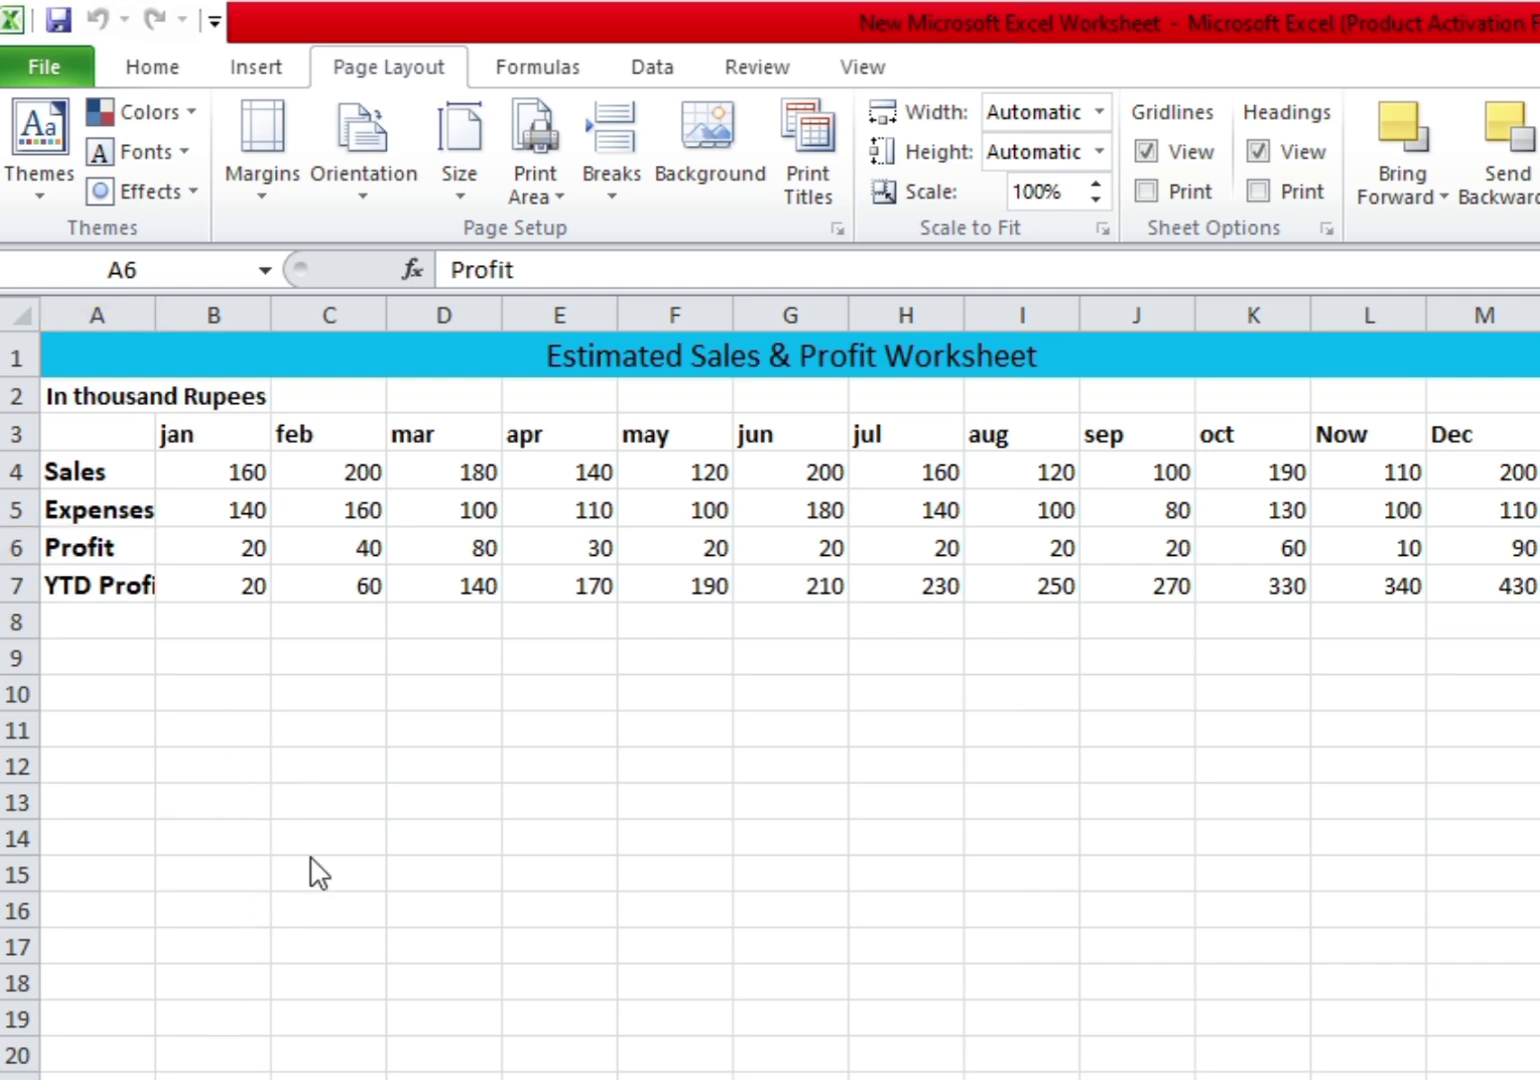
pyautogui.click(151, 67)
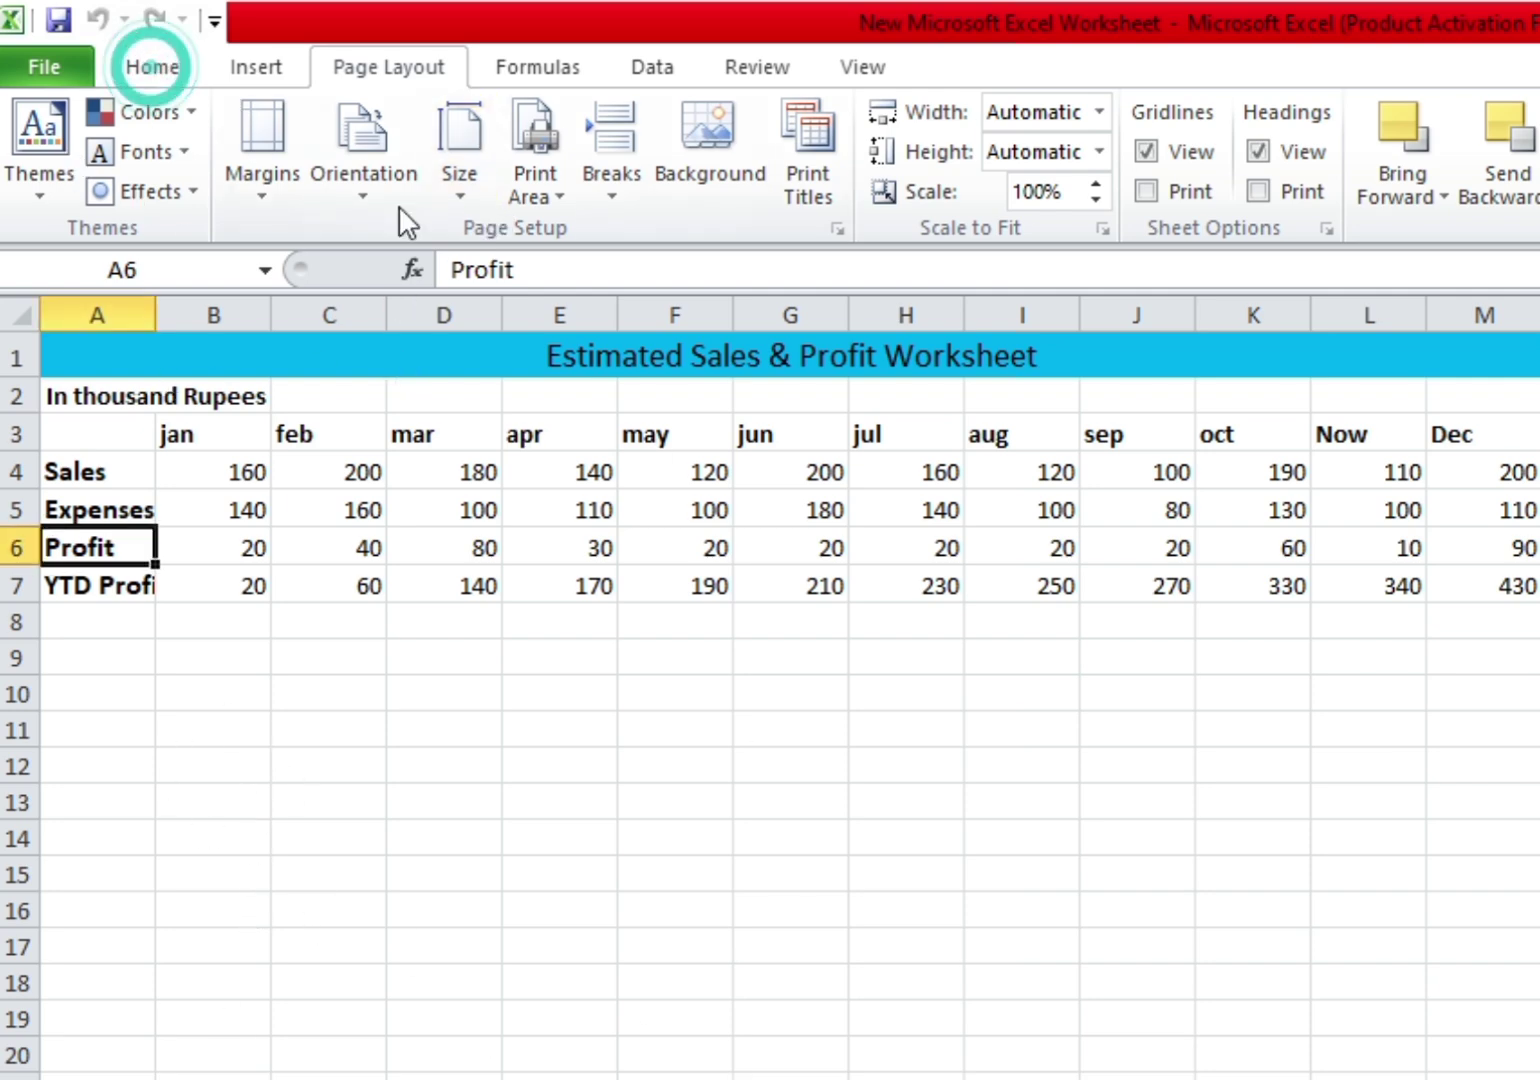
pyautogui.click(152, 67)
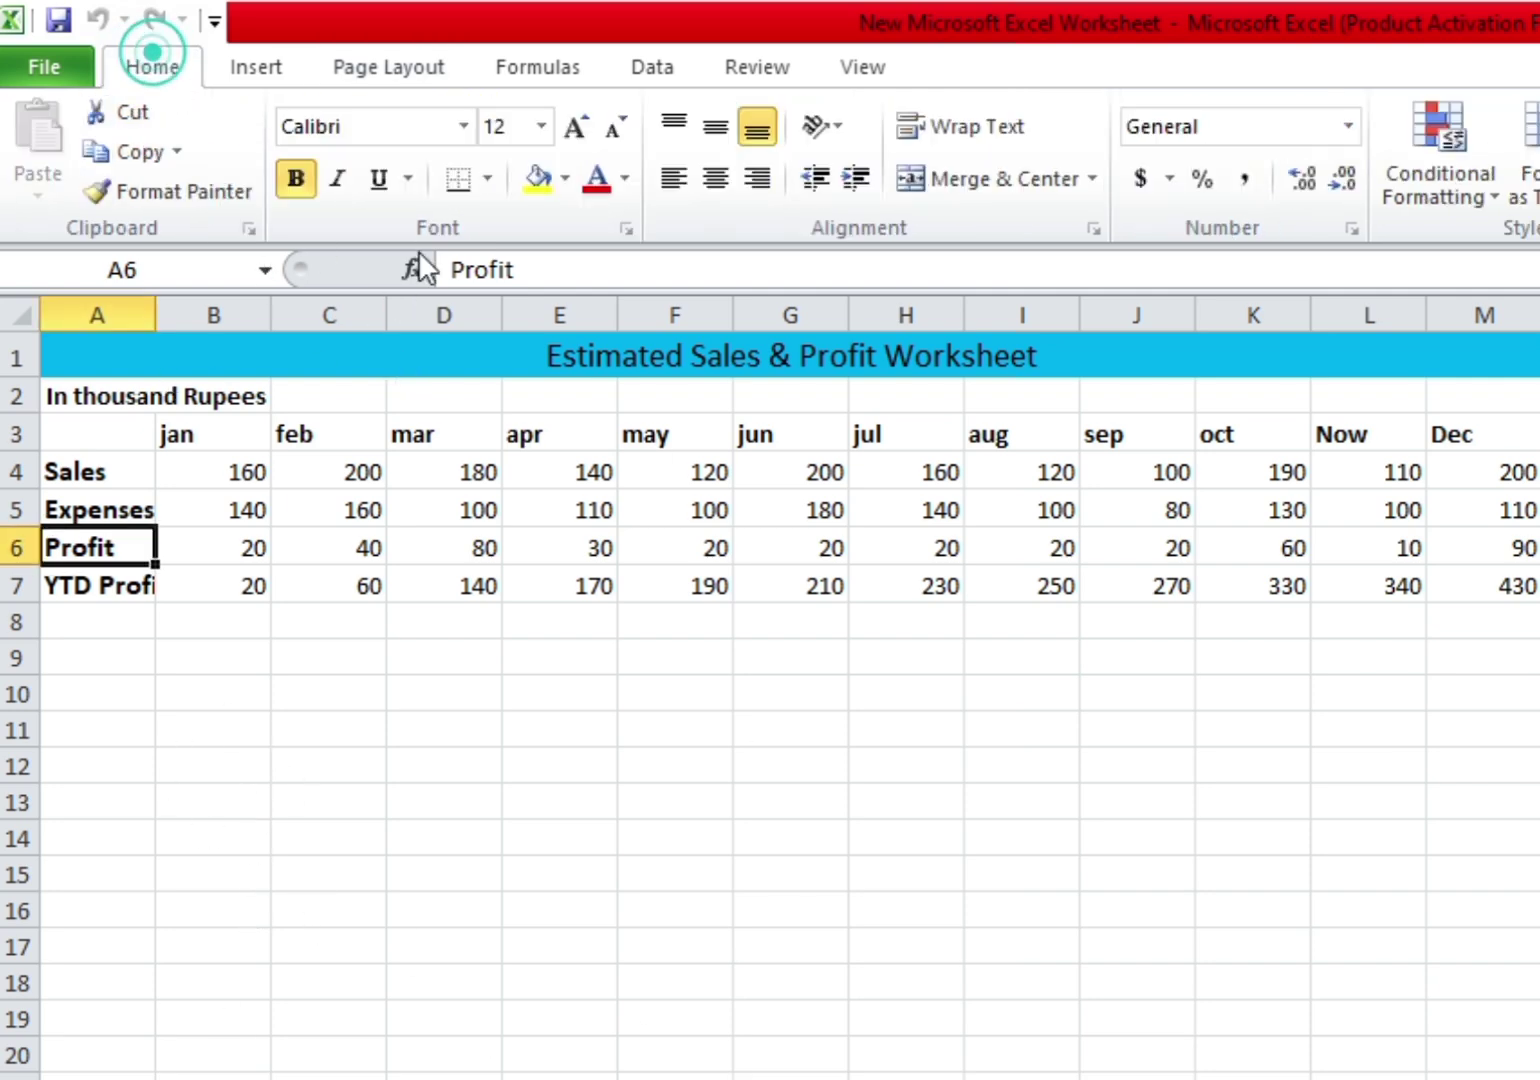
pyautogui.click(380, 176)
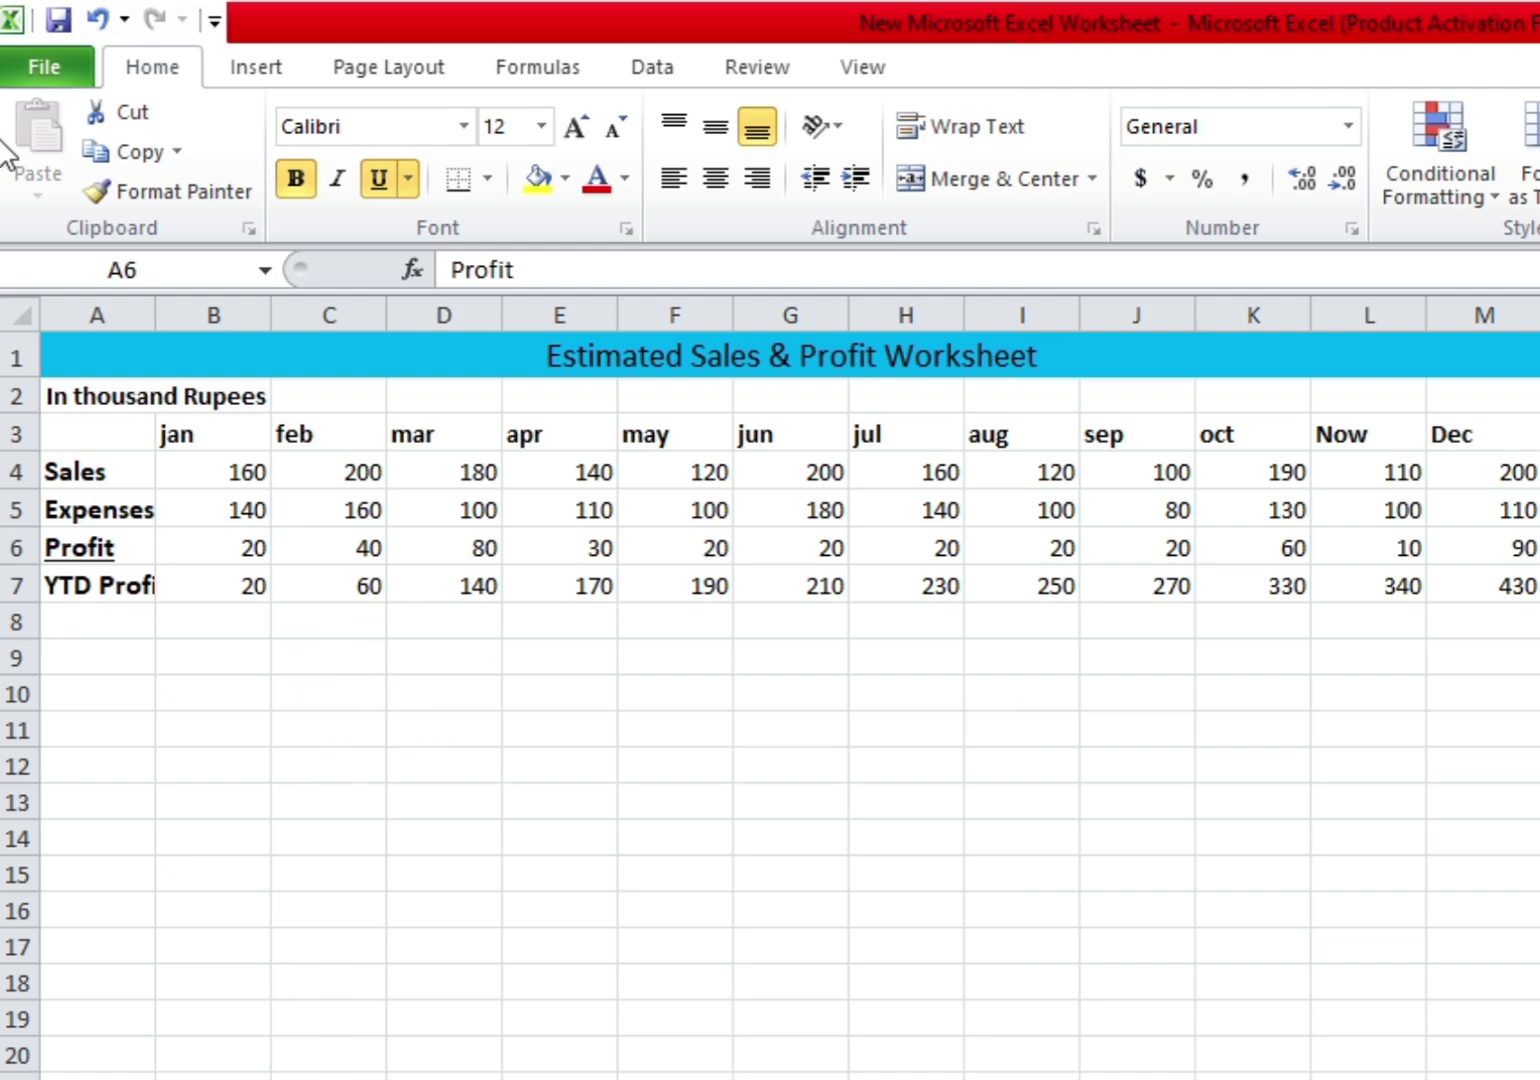
pyautogui.click(364, 60)
pyautogui.click(532, 78)
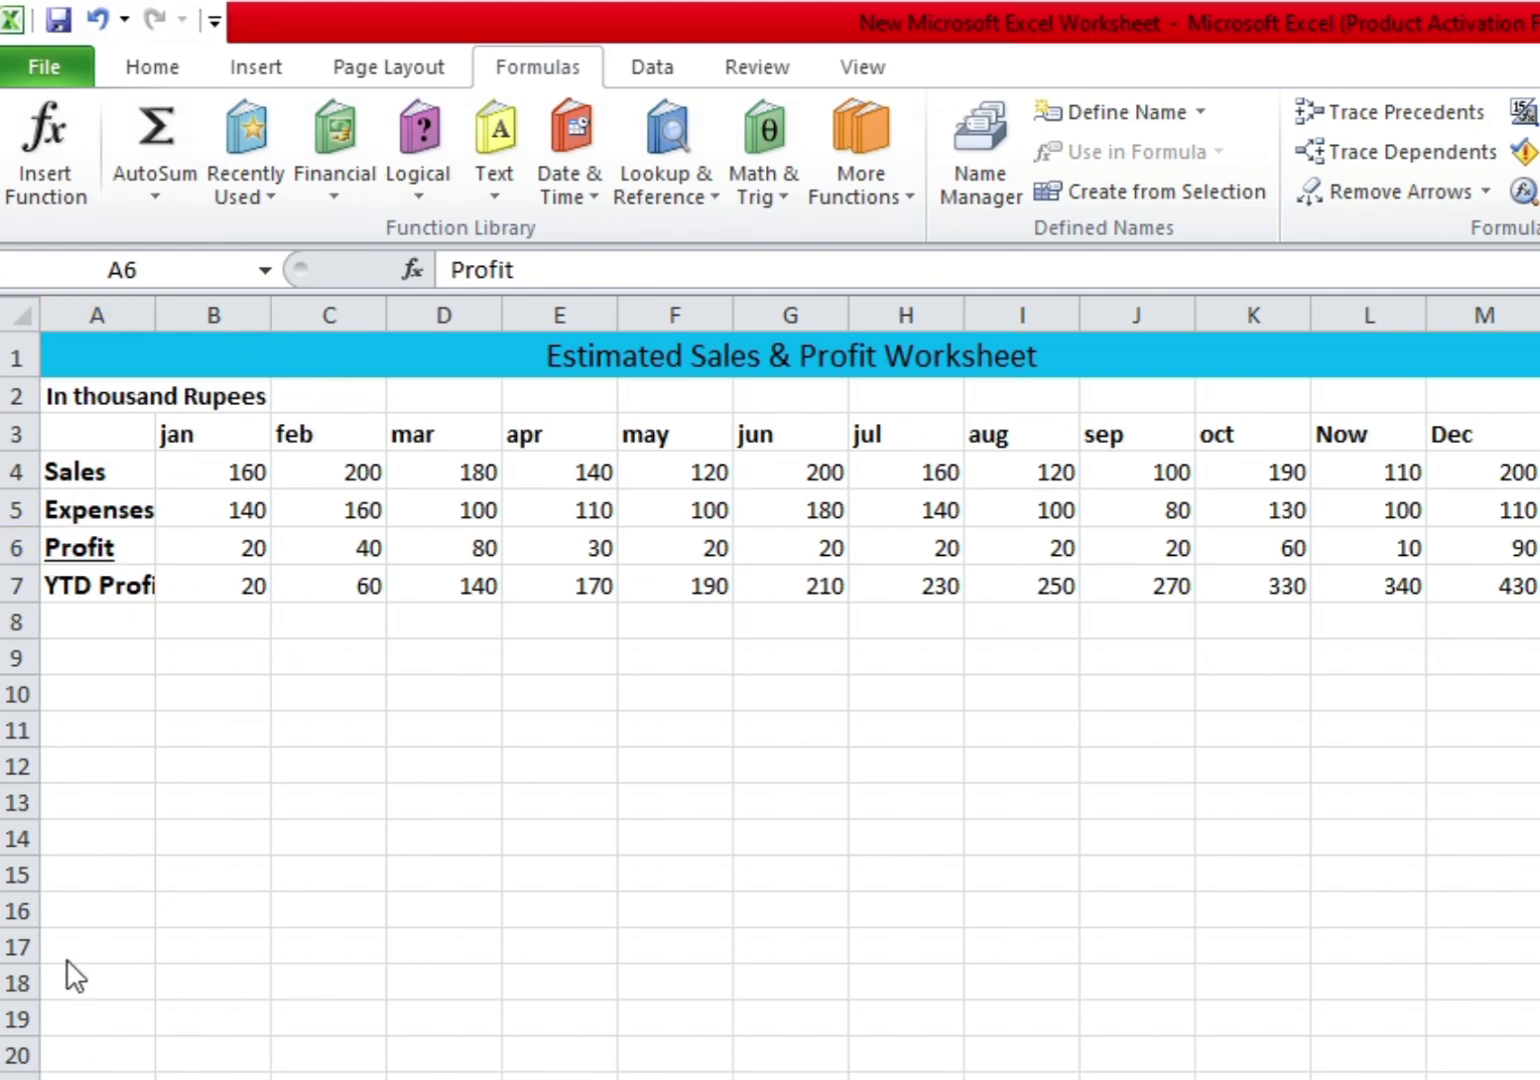
pyautogui.click(158, 73)
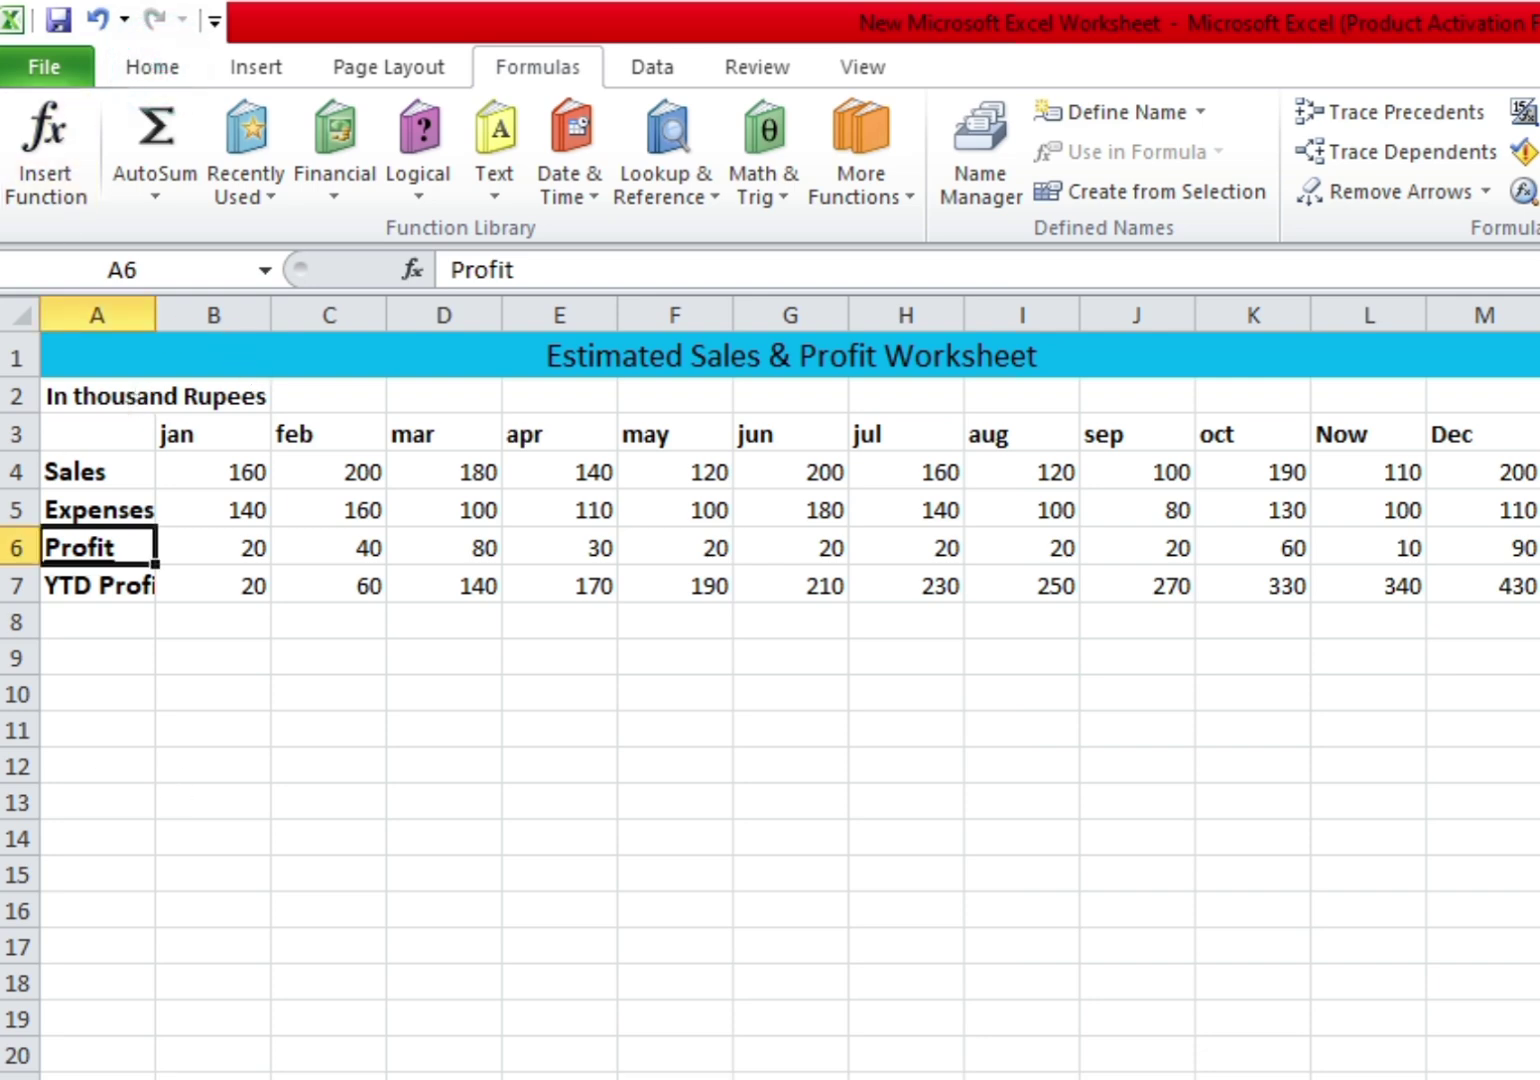
pyautogui.click(303, 640)
# Add the Underline command to the Quick Access Toolbar.
pyautogui.click(152, 72)
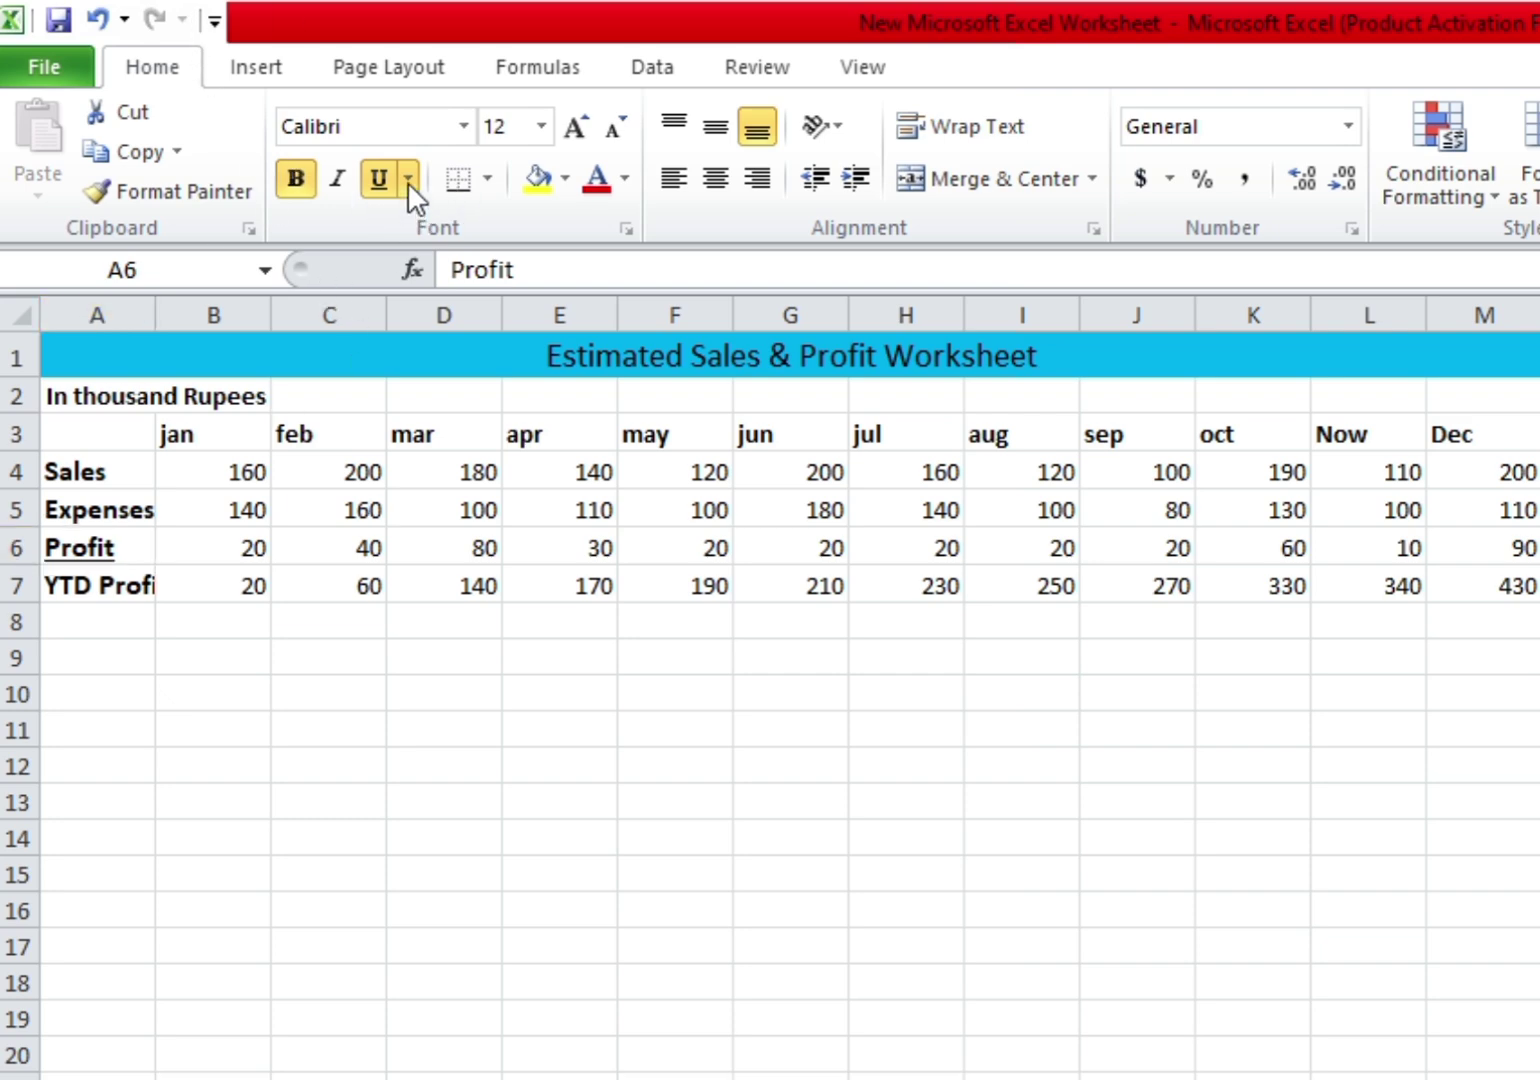
pyautogui.click(407, 181)
pyautogui.click(409, 182)
pyautogui.click(407, 181)
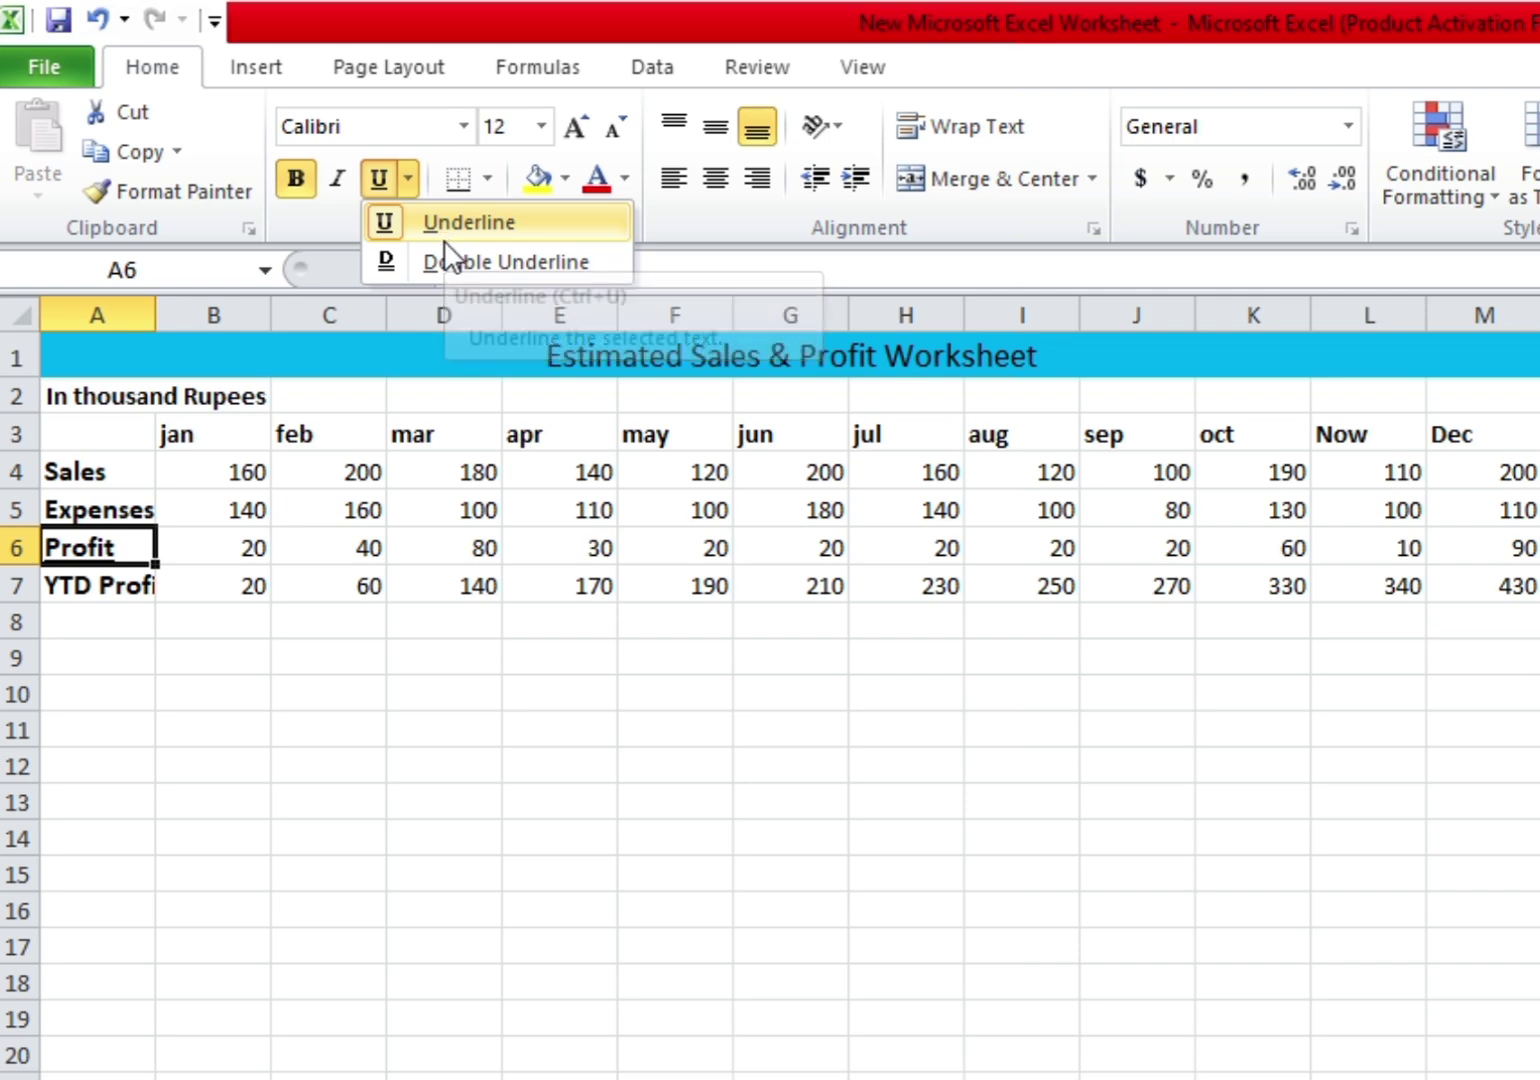
pyautogui.rightClick(411, 181)
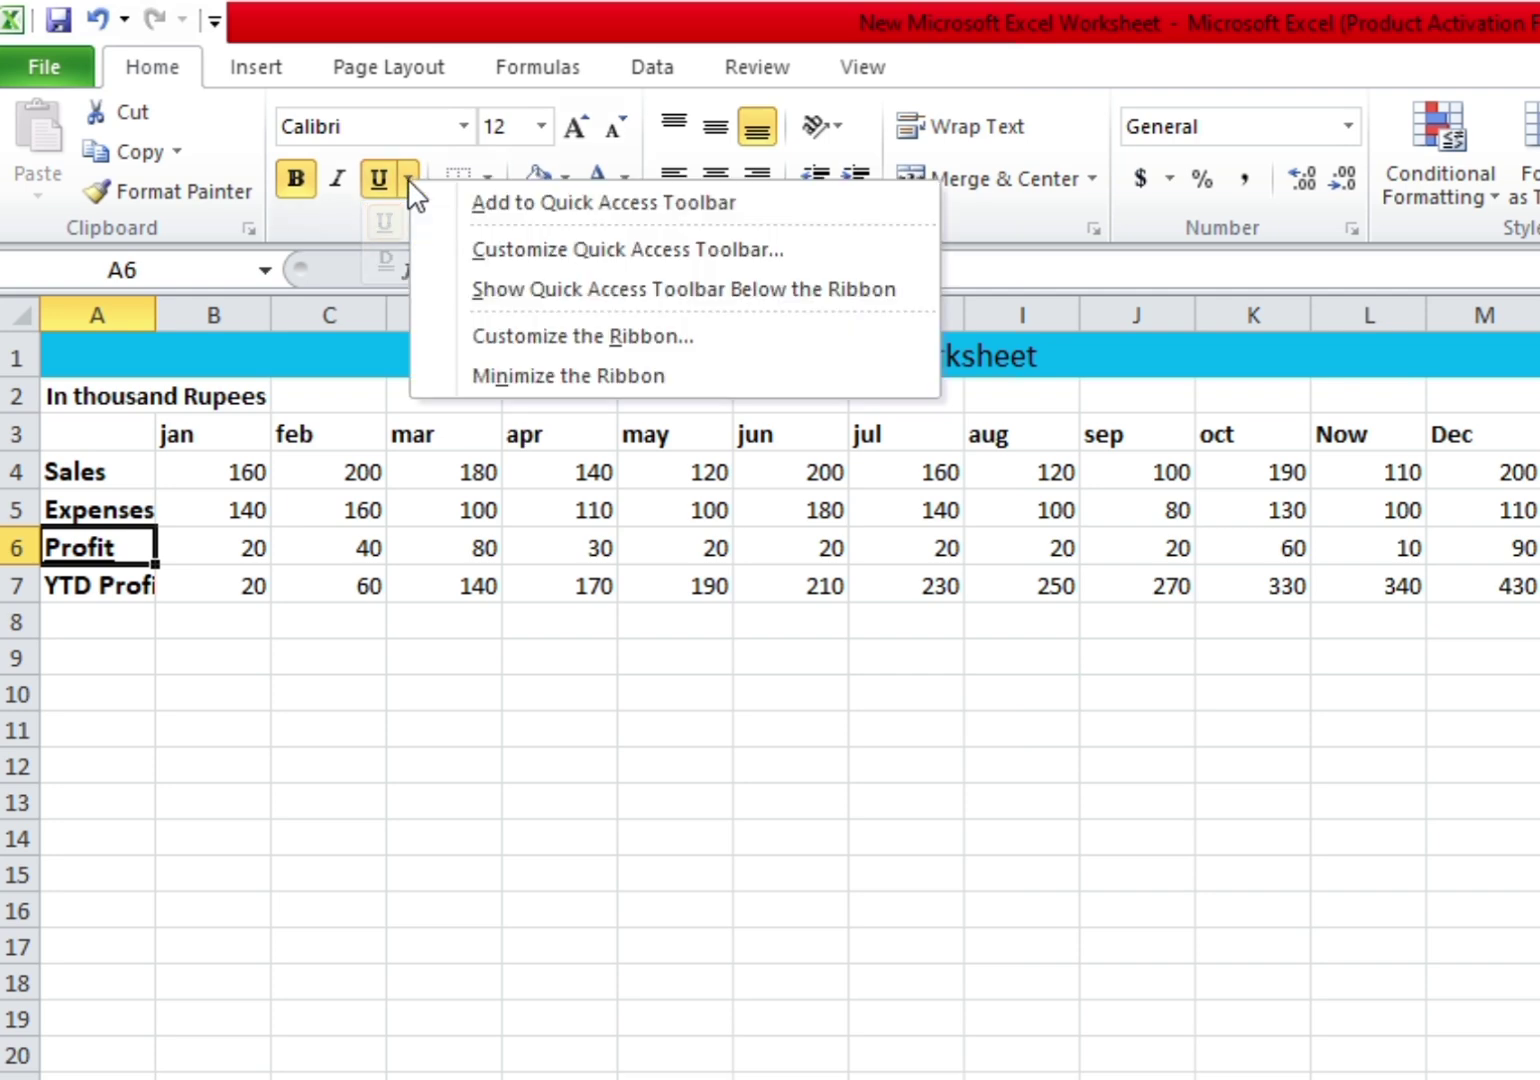
pyautogui.click(603, 202)
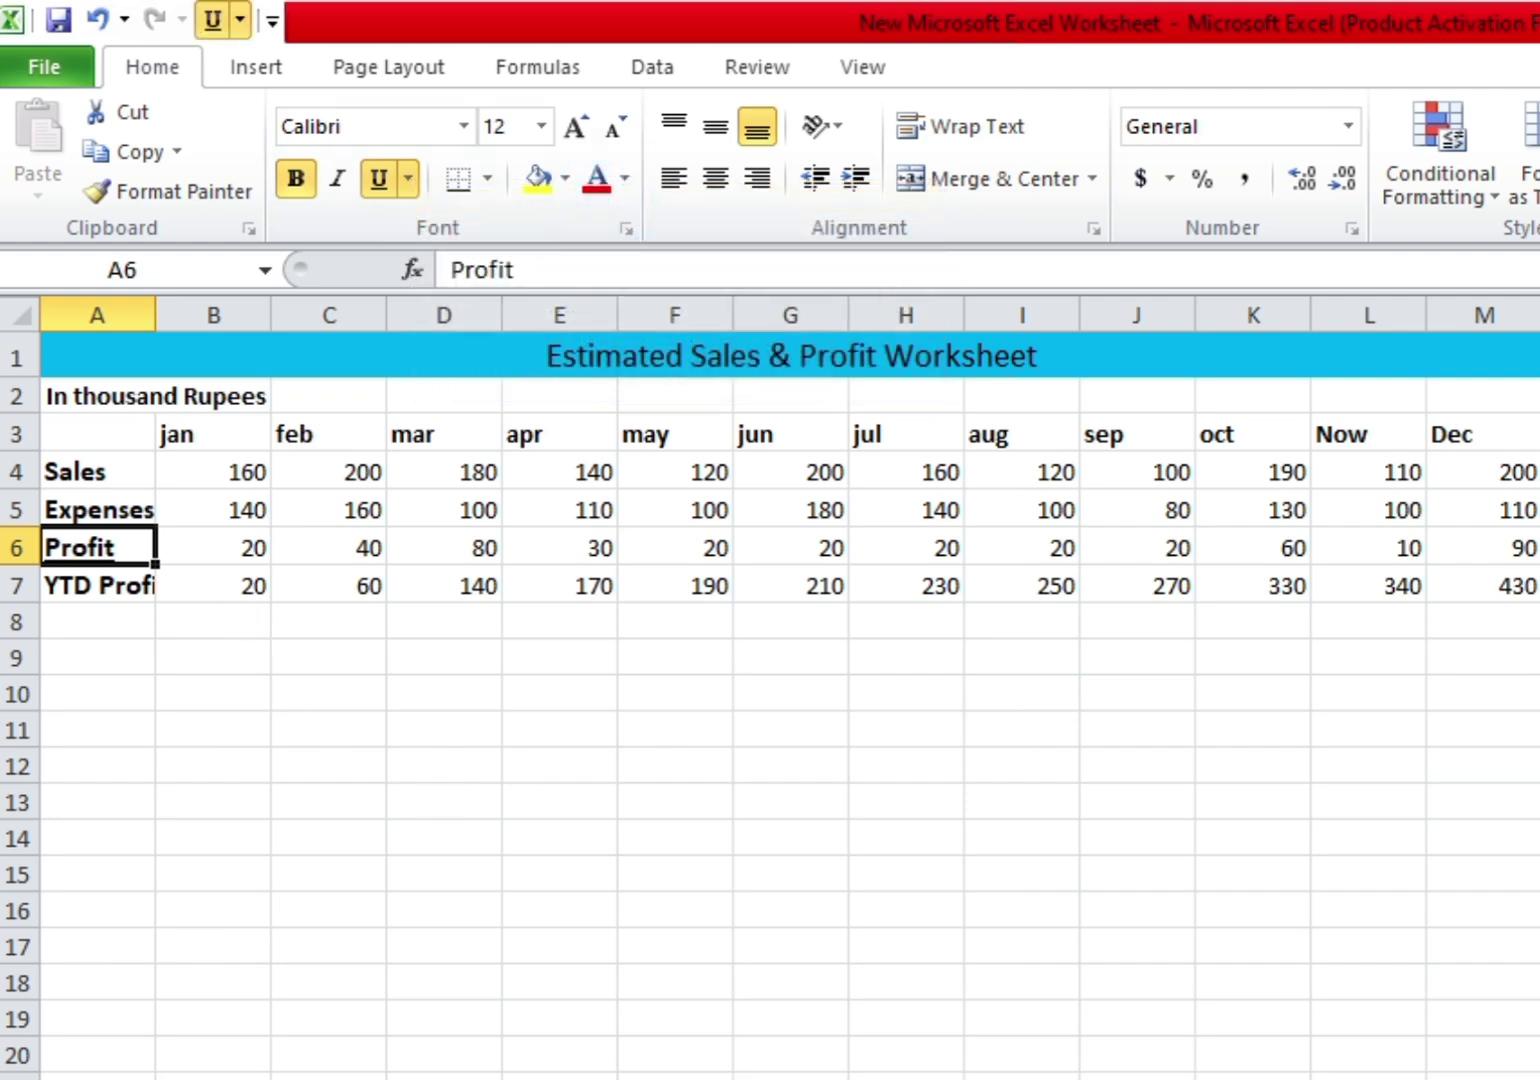
# Underline the Sales label in cell A4 with the Quick Access Toolbar's Underline command, without returning to the Home commands.
pyautogui.click(210, 21)
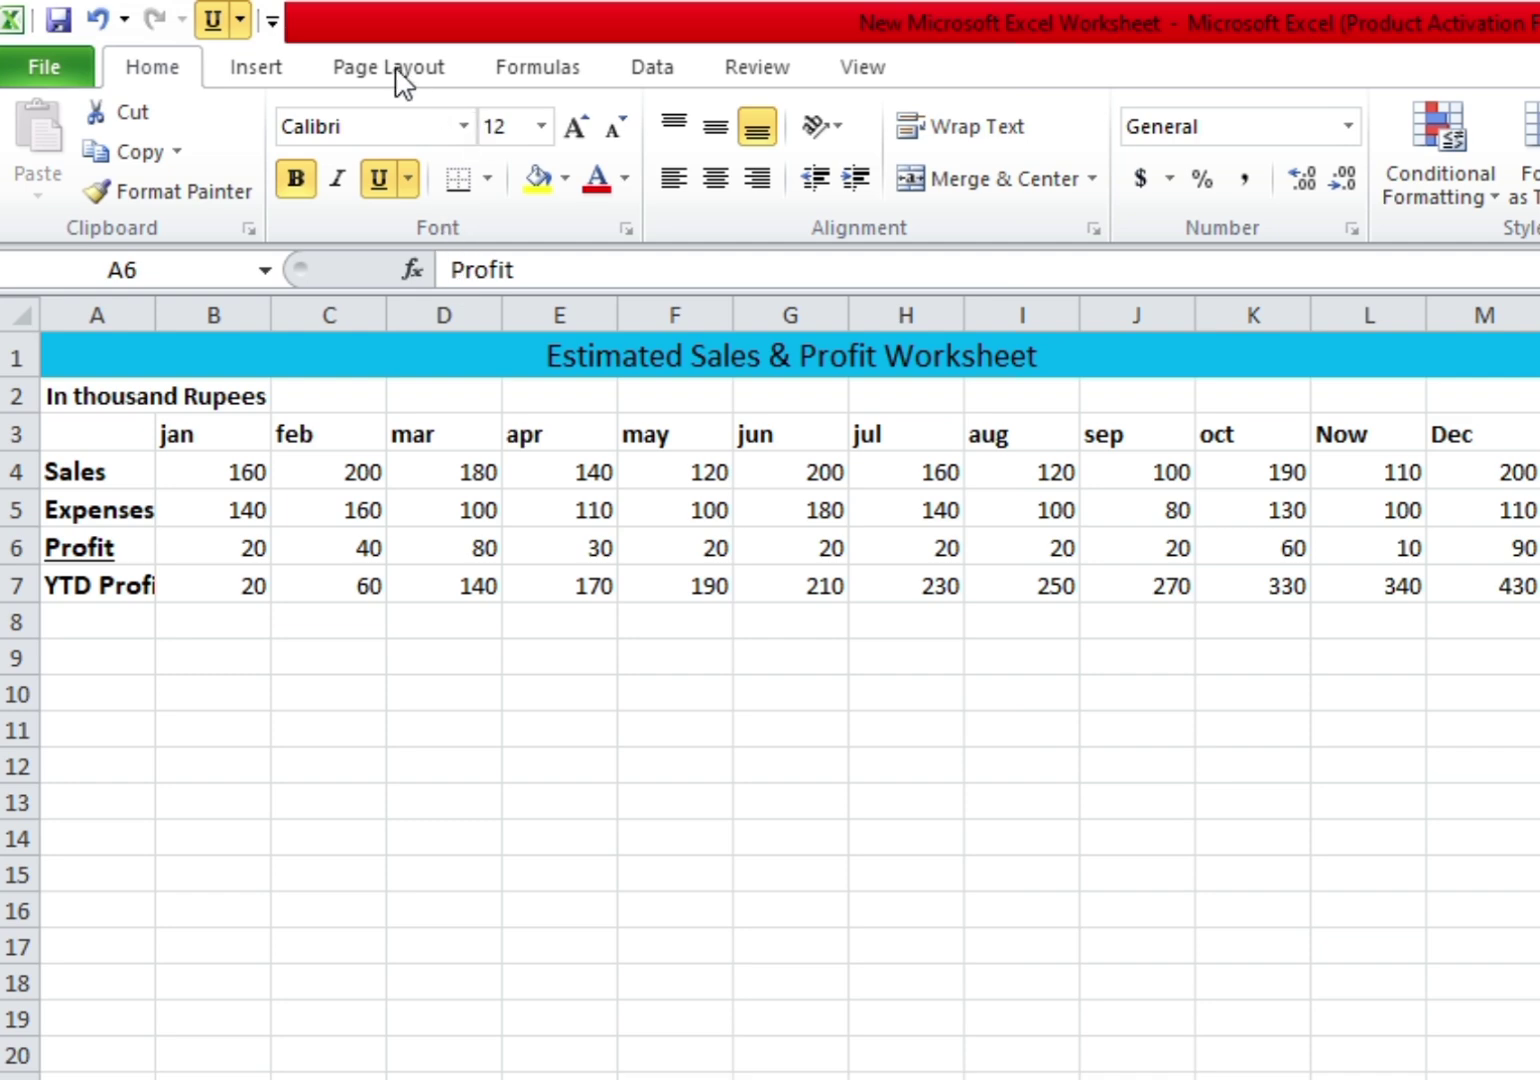
pyautogui.click(540, 70)
pyautogui.click(653, 67)
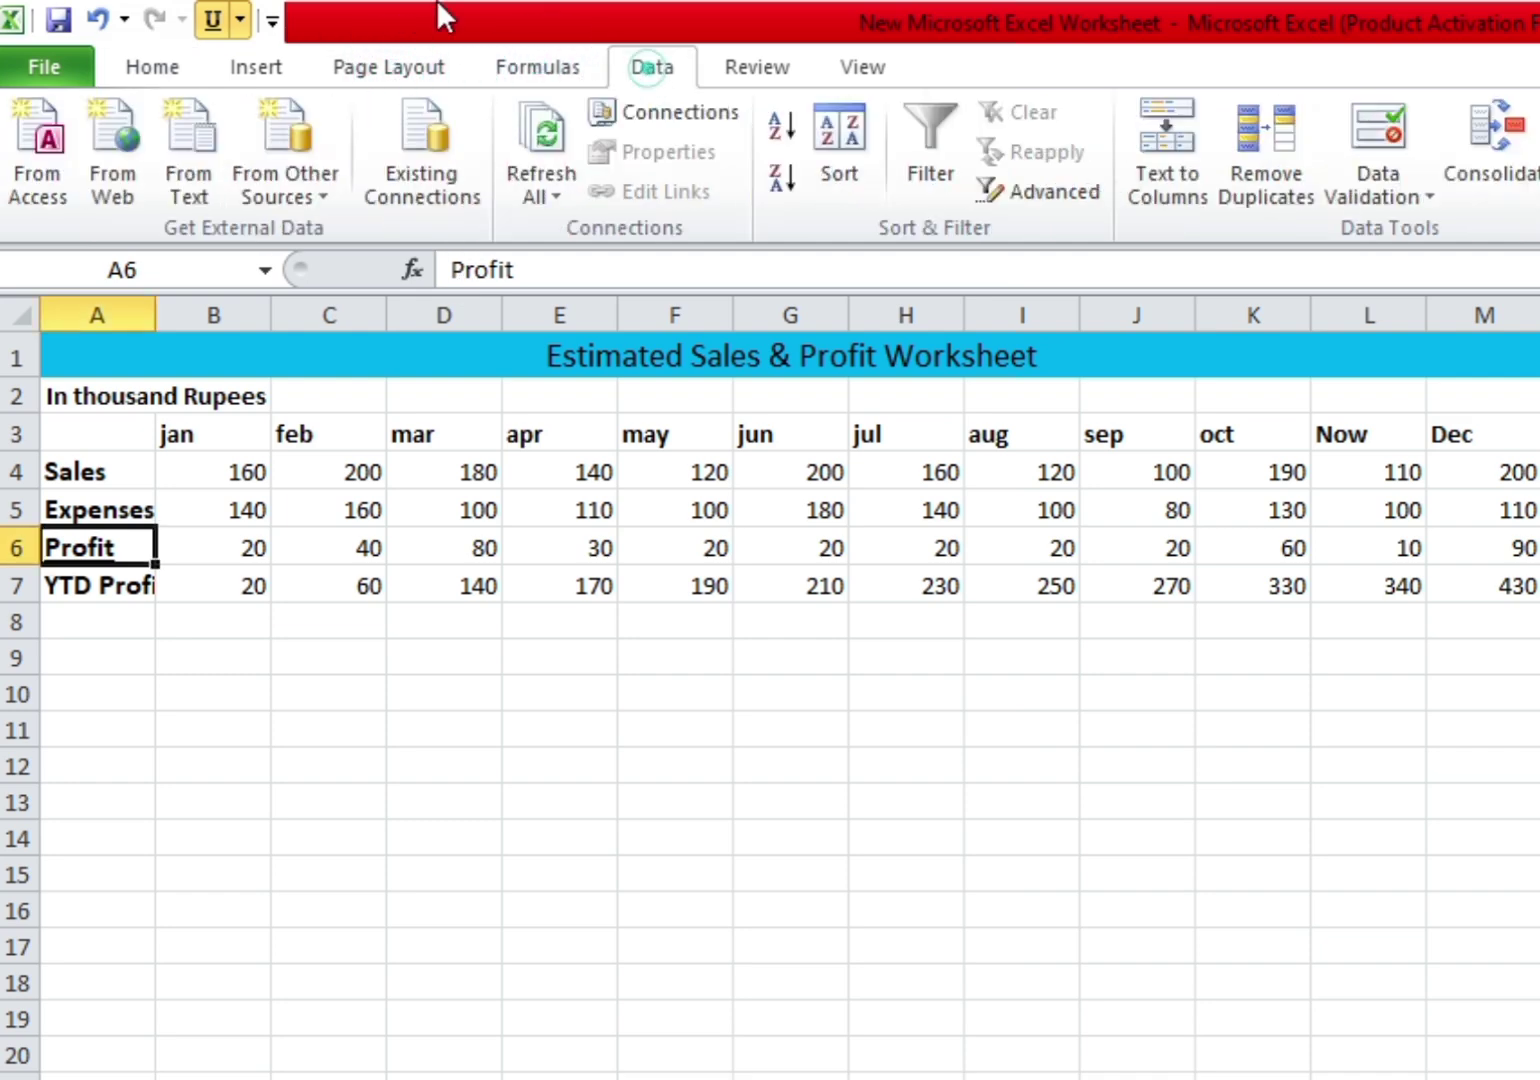
pyautogui.click(99, 471)
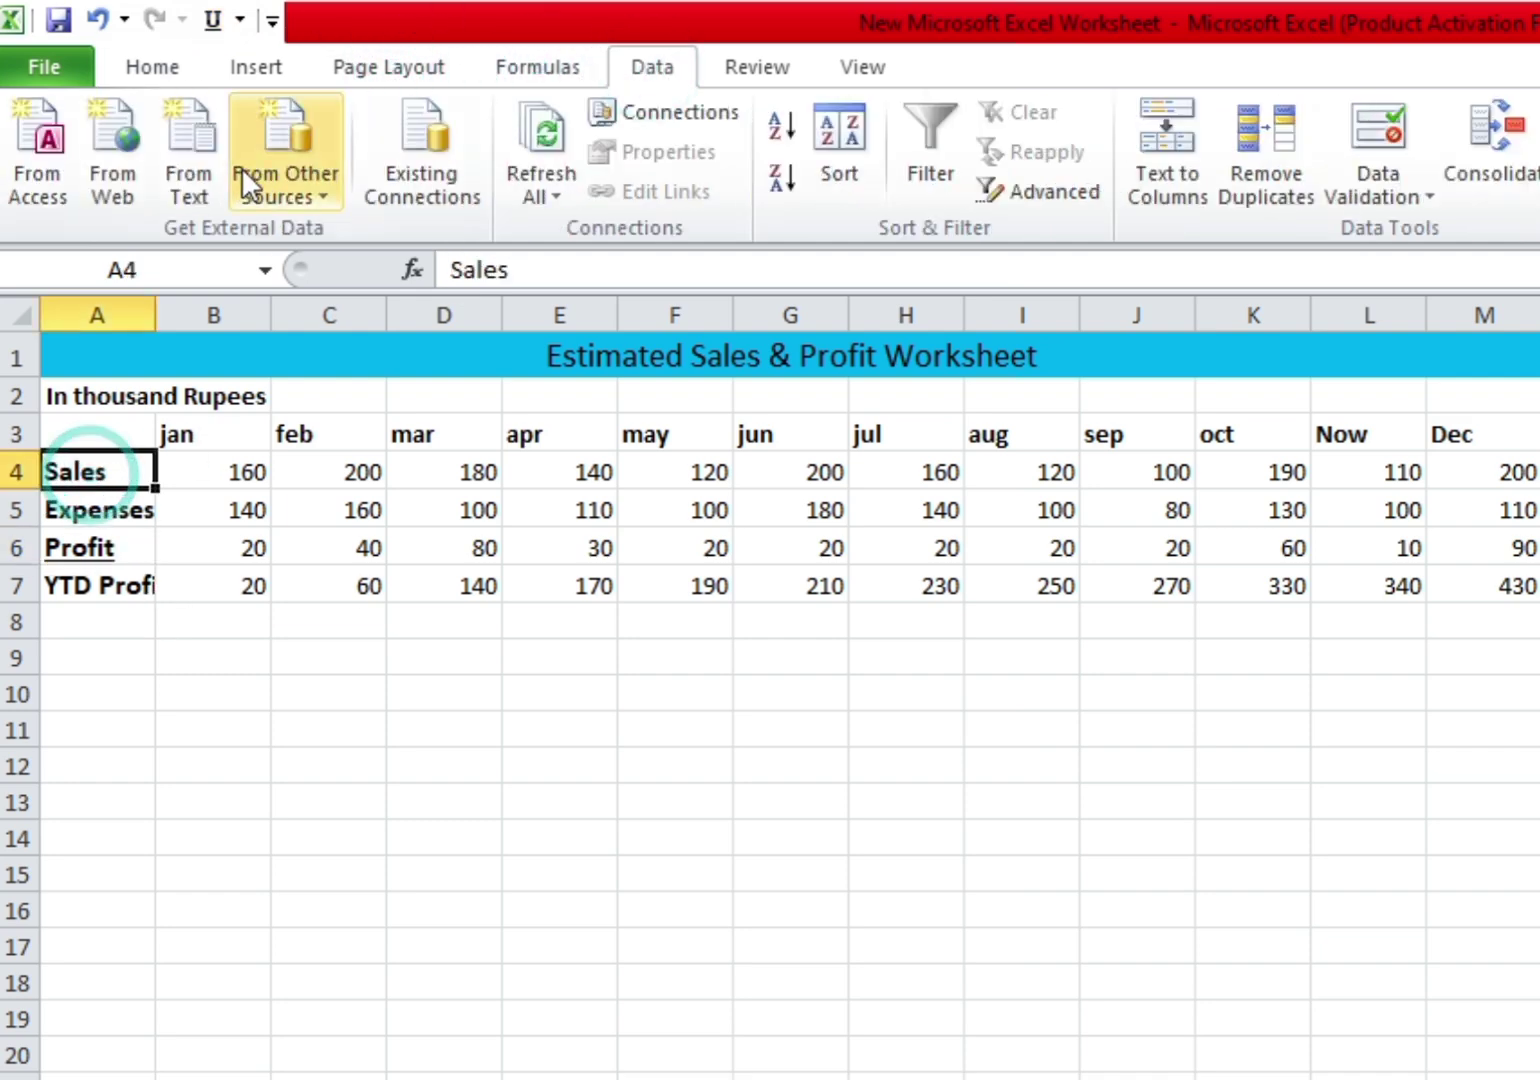
pyautogui.click(211, 20)
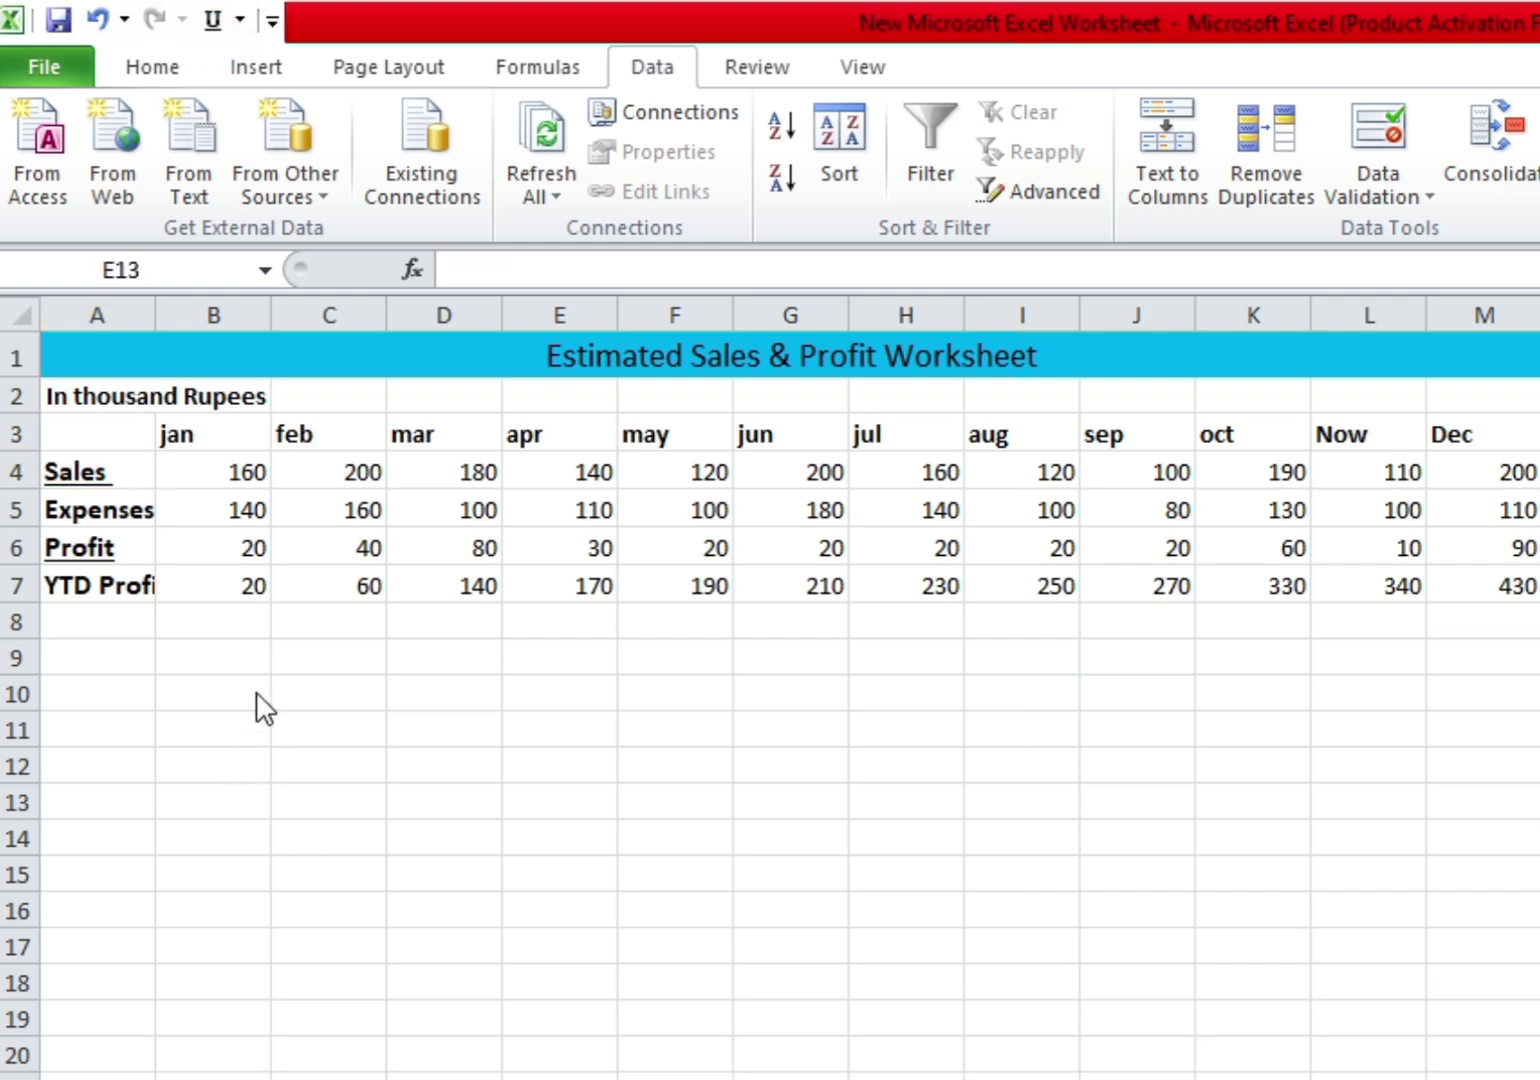
pyautogui.click(525, 63)
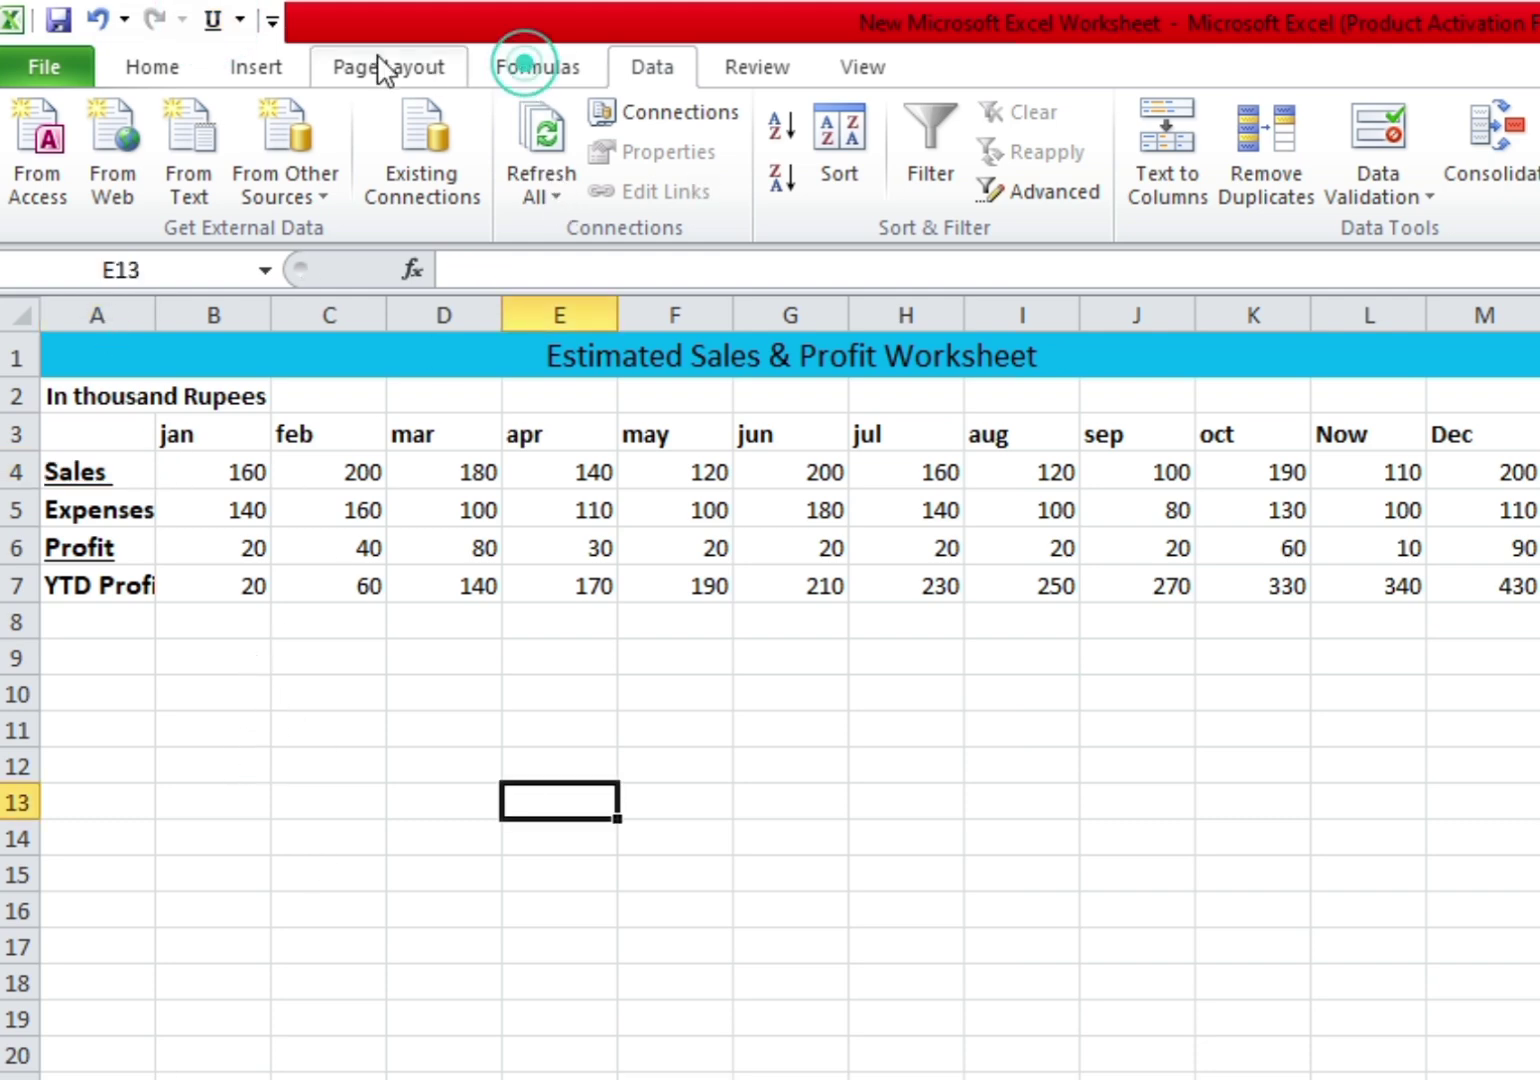
pyautogui.click(378, 65)
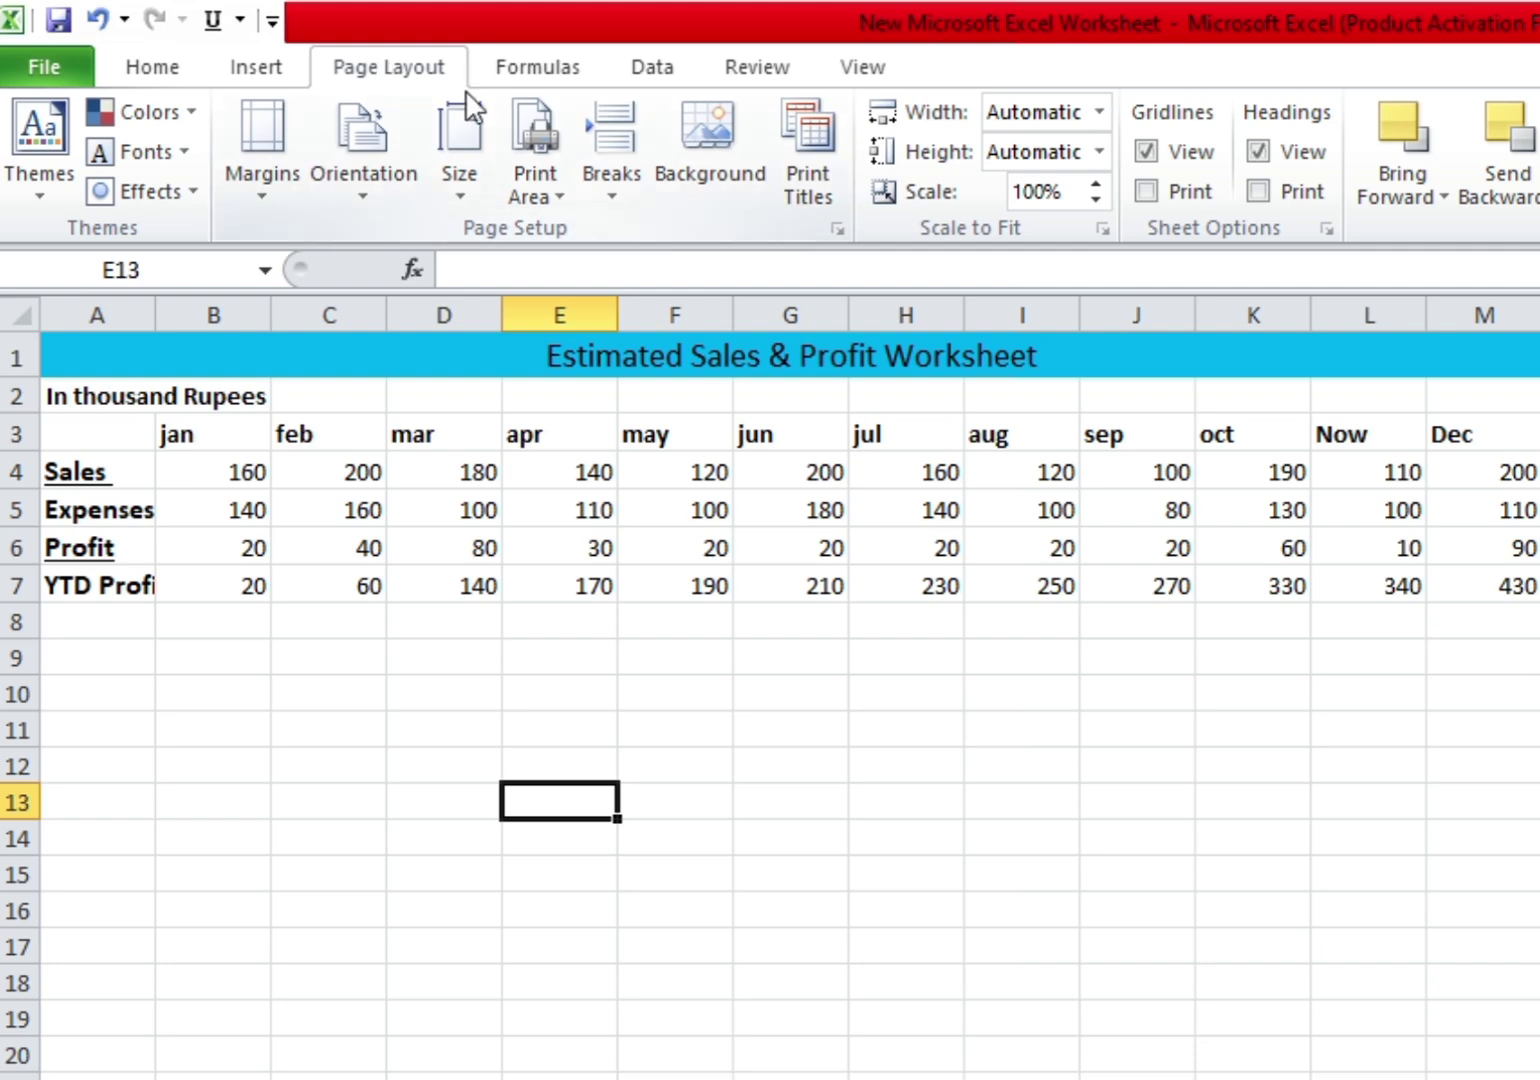
pyautogui.click(74, 541)
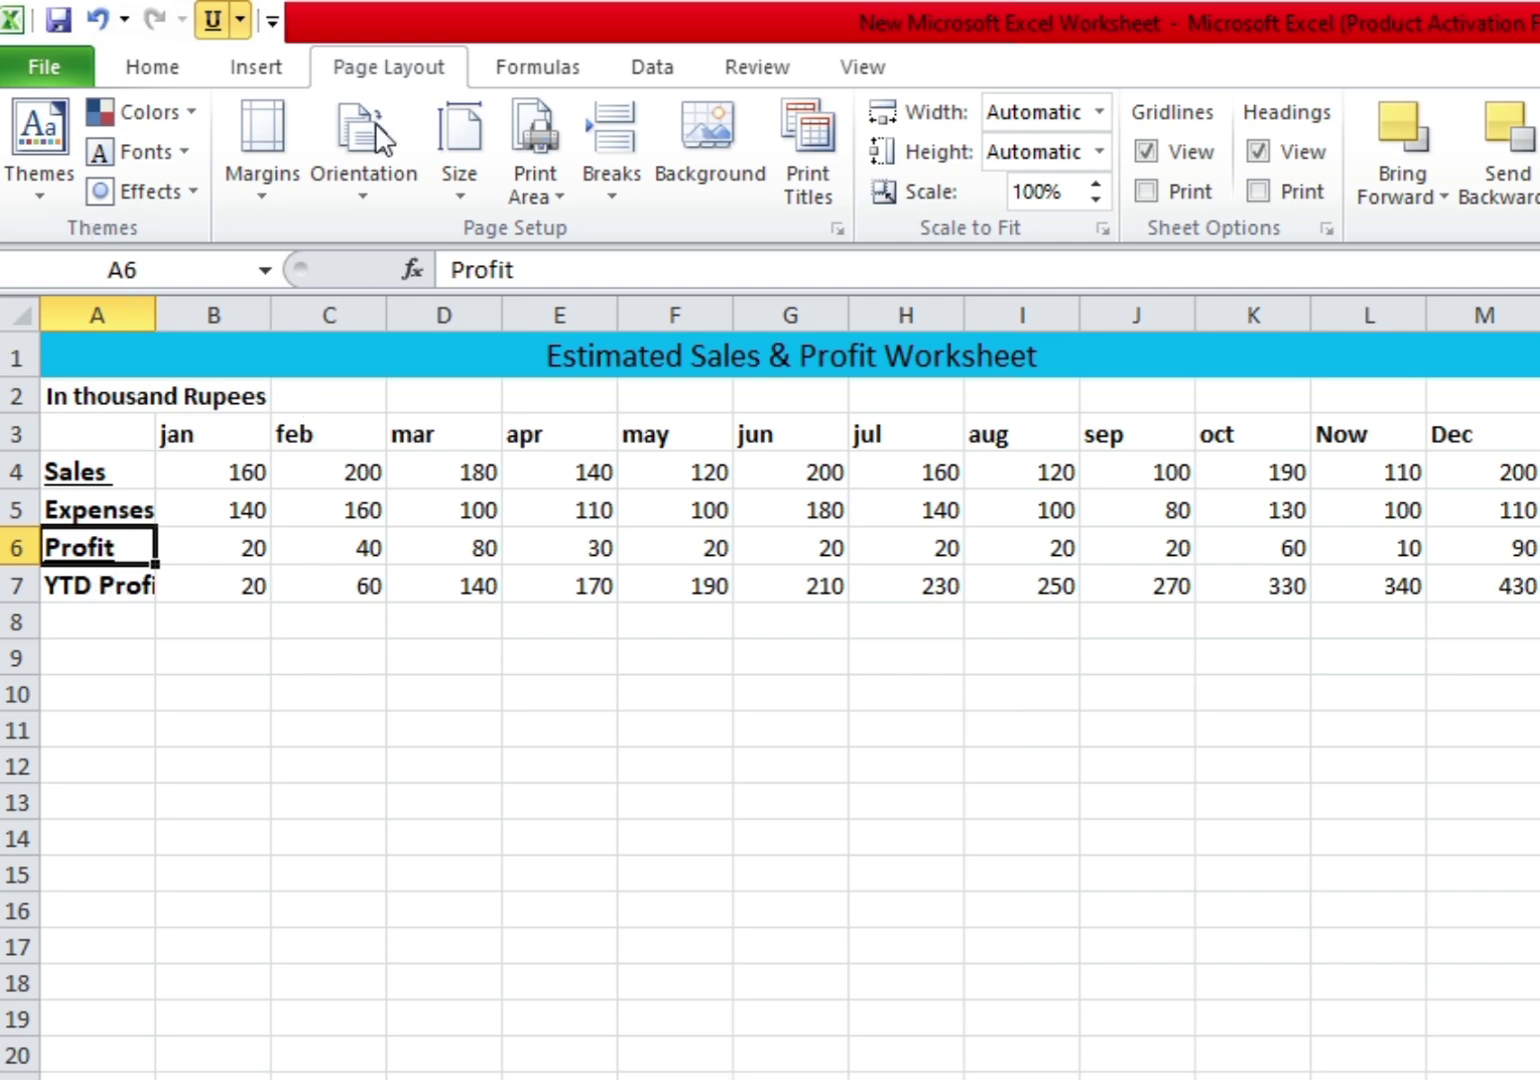
pyautogui.click(217, 22)
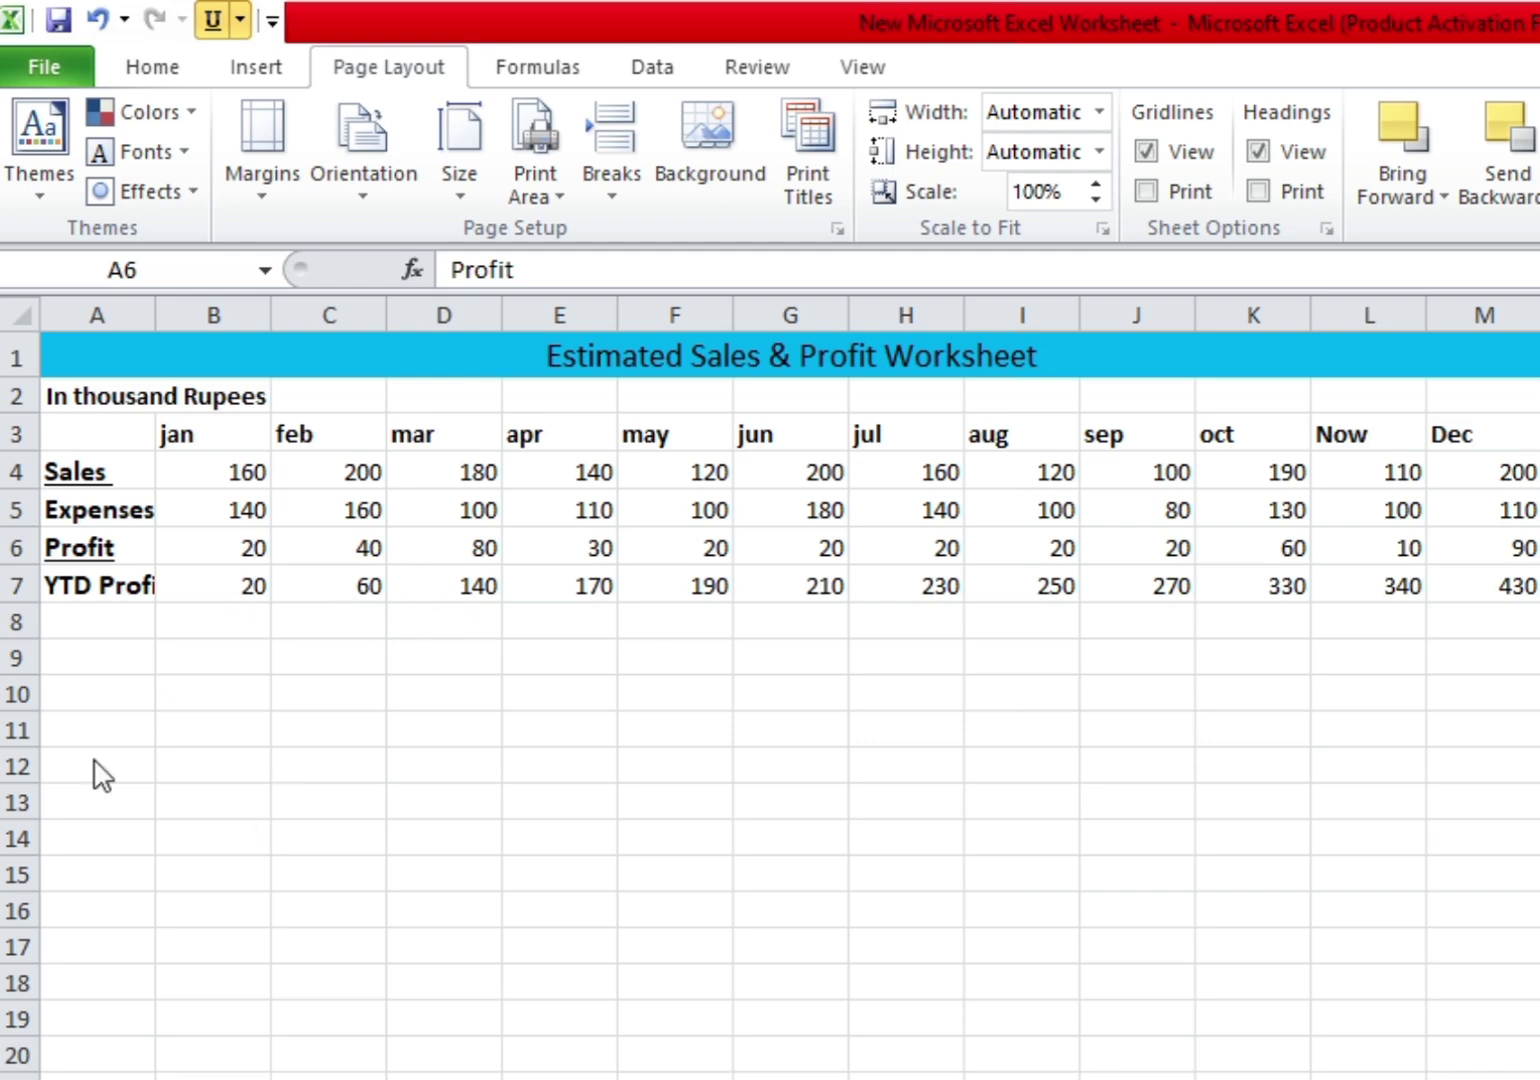
pyautogui.rightClick(217, 24)
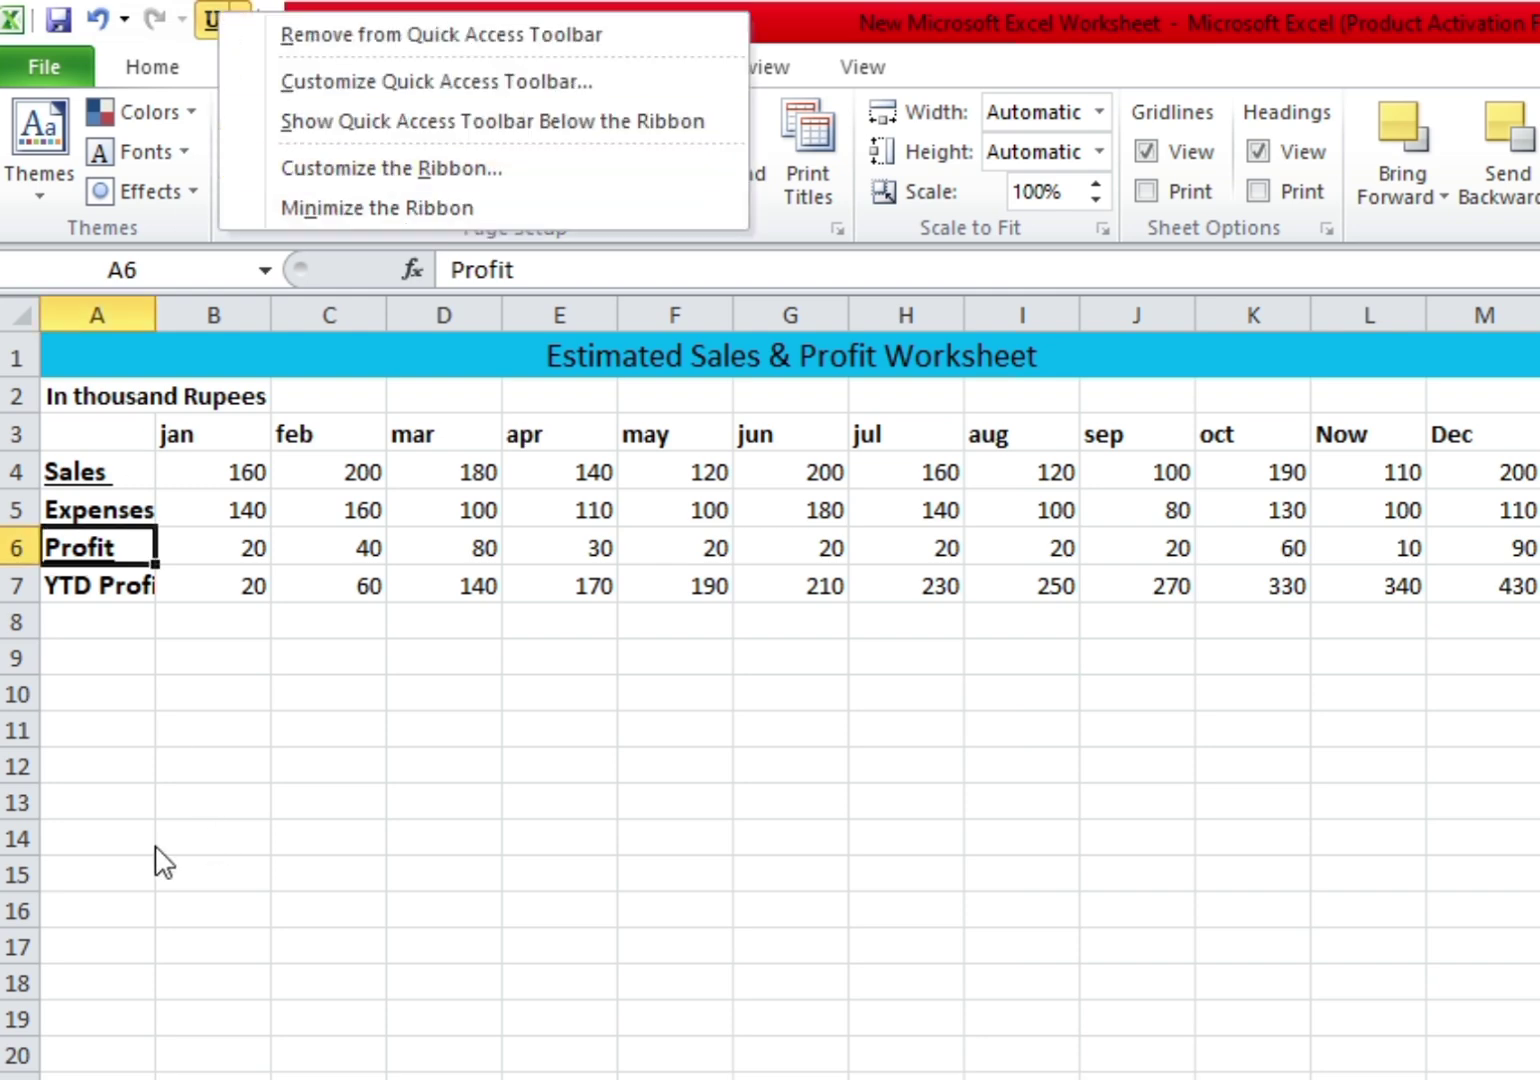
pyautogui.click(5, 1076)
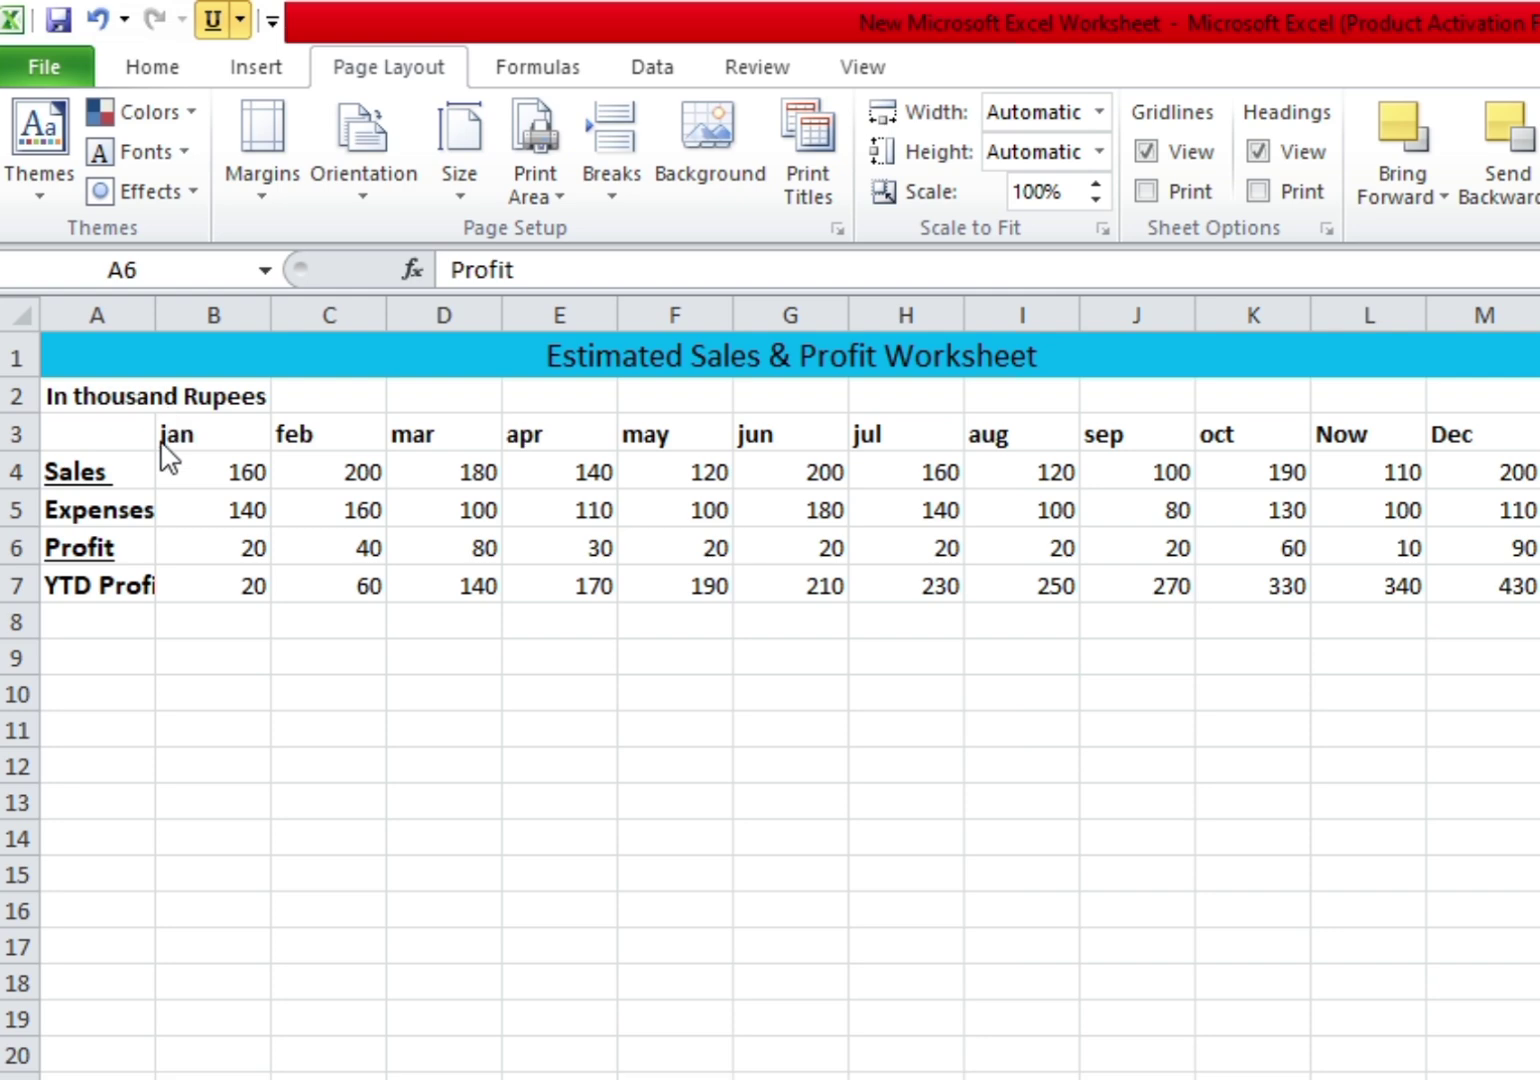
pyautogui.click(211, 24)
pyautogui.rightClick(213, 24)
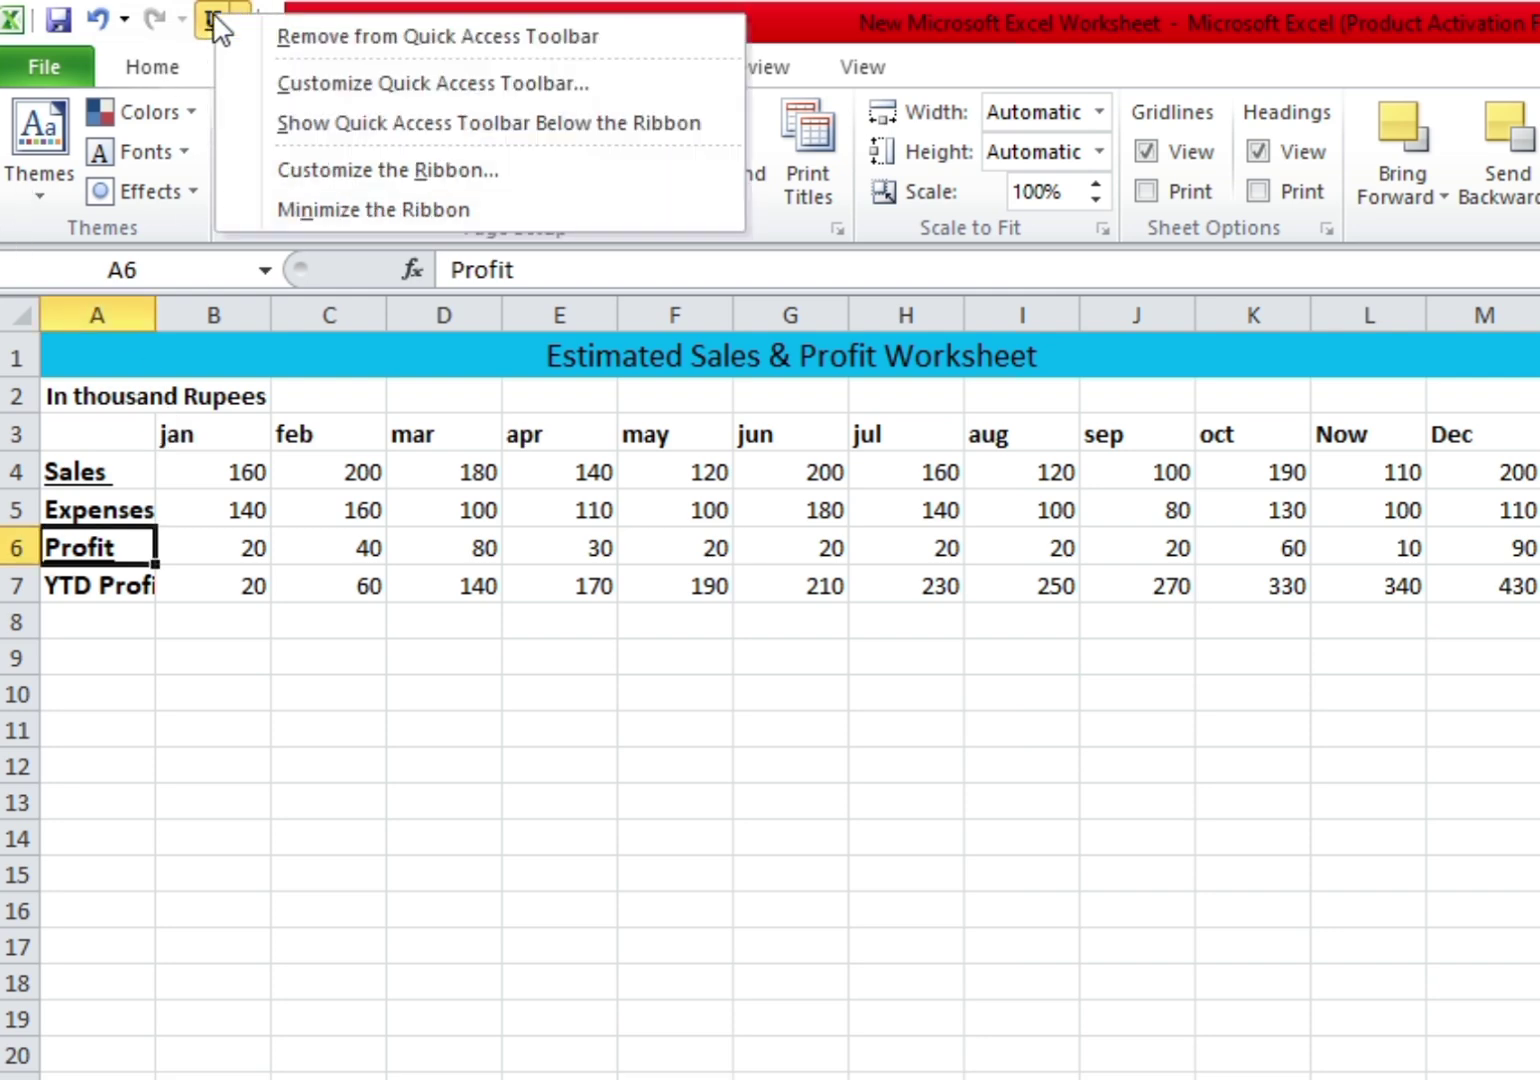
pyautogui.click(21, 1075)
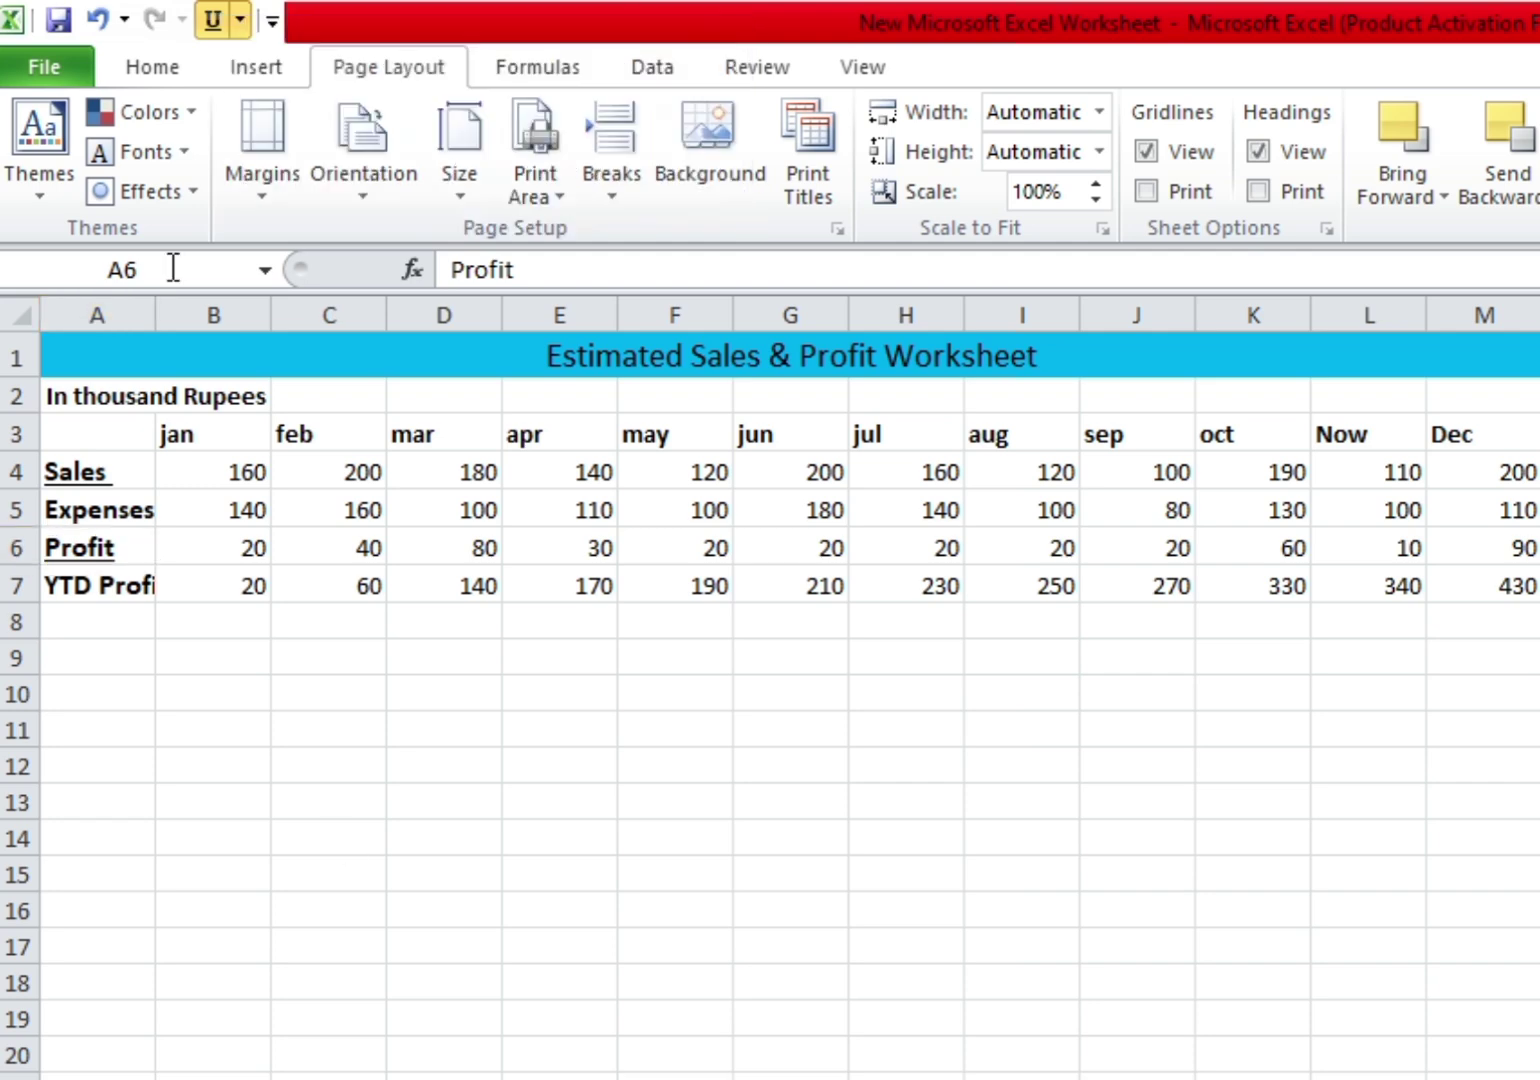
# Remove the Underline command from the Quick Access Toolbar.
pyautogui.click(215, 18)
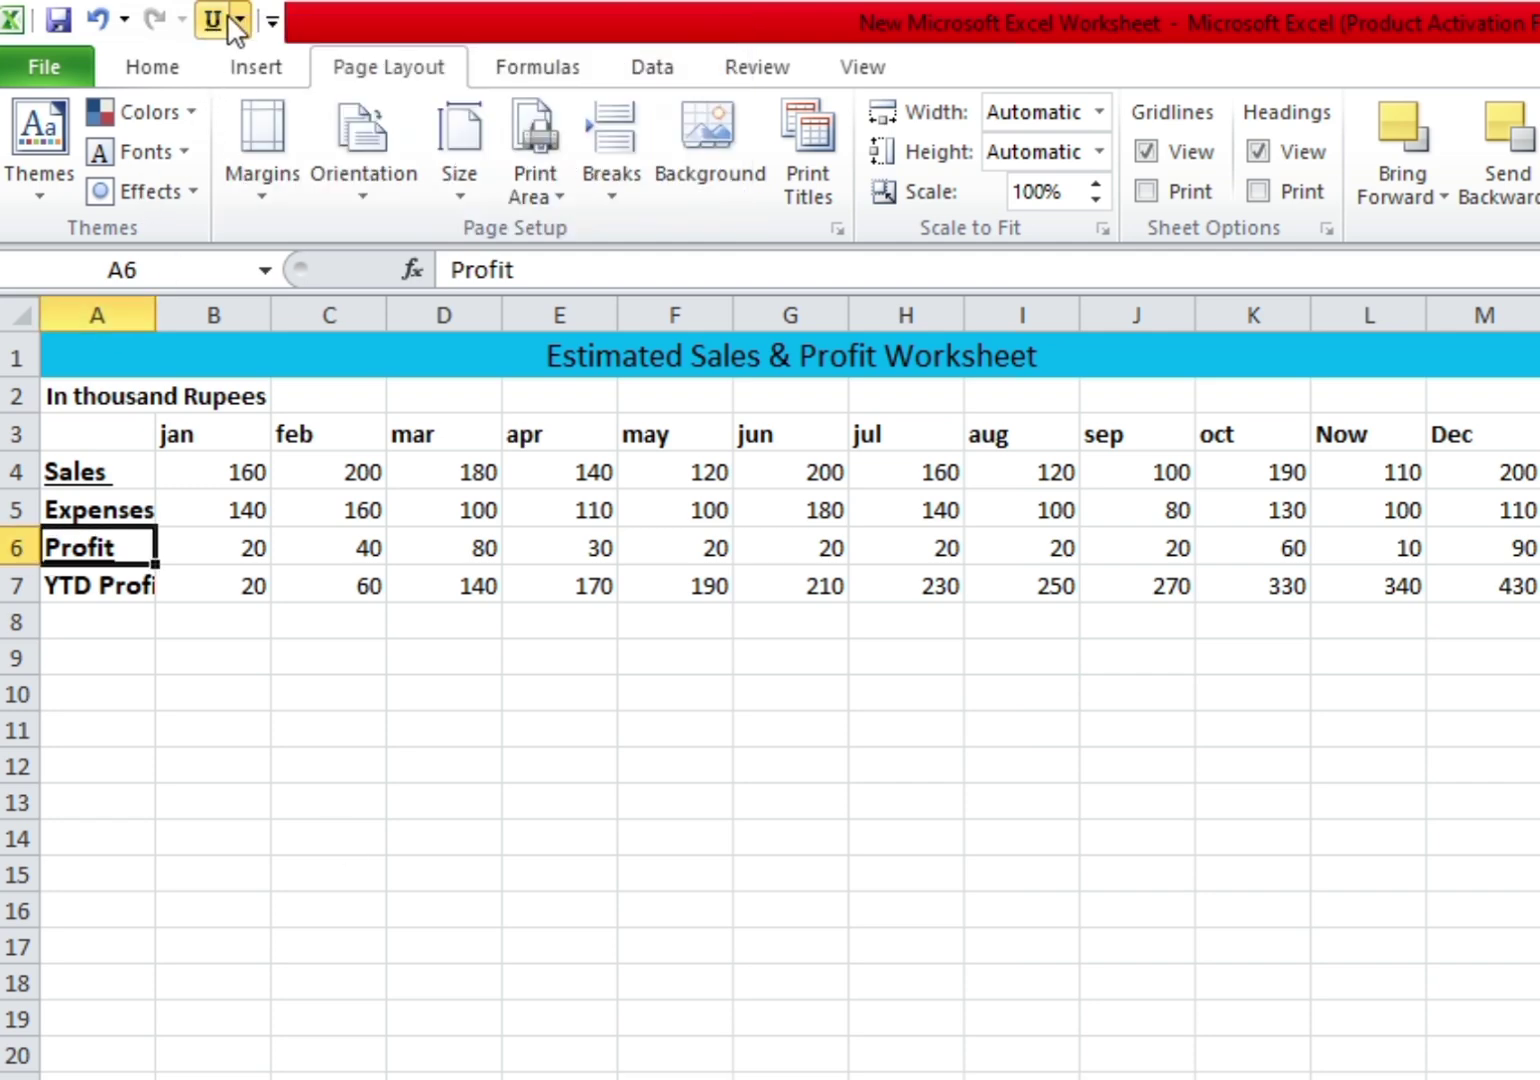
pyautogui.rightClick(228, 14)
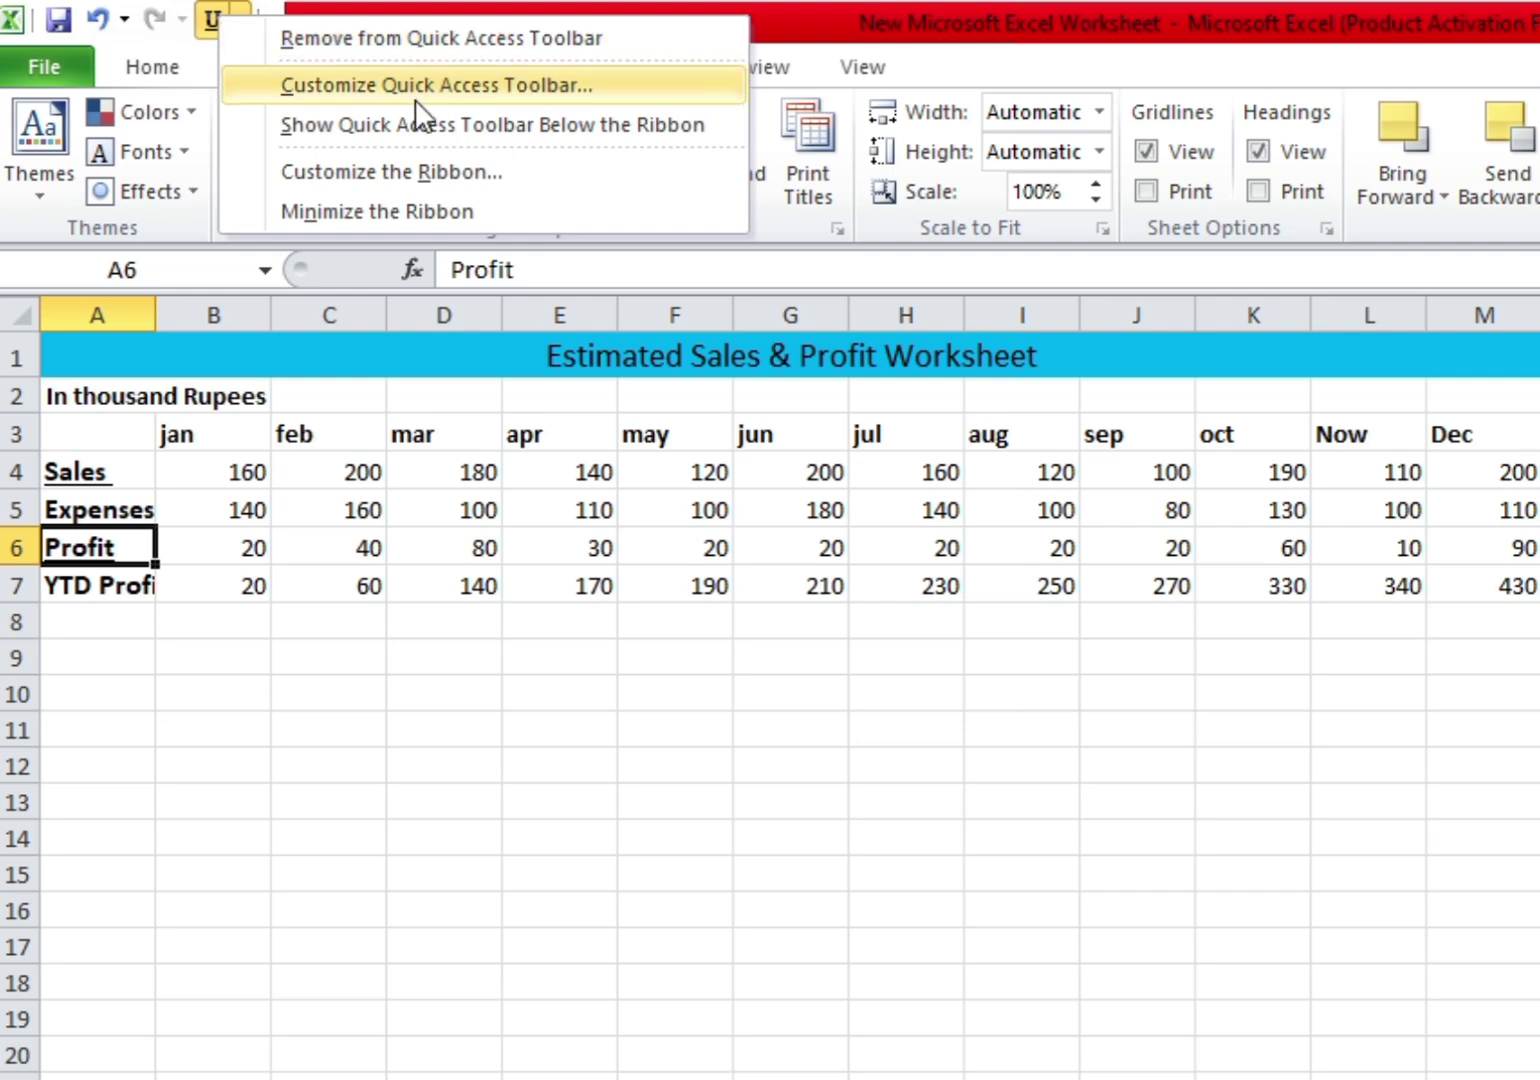
pyautogui.click(431, 30)
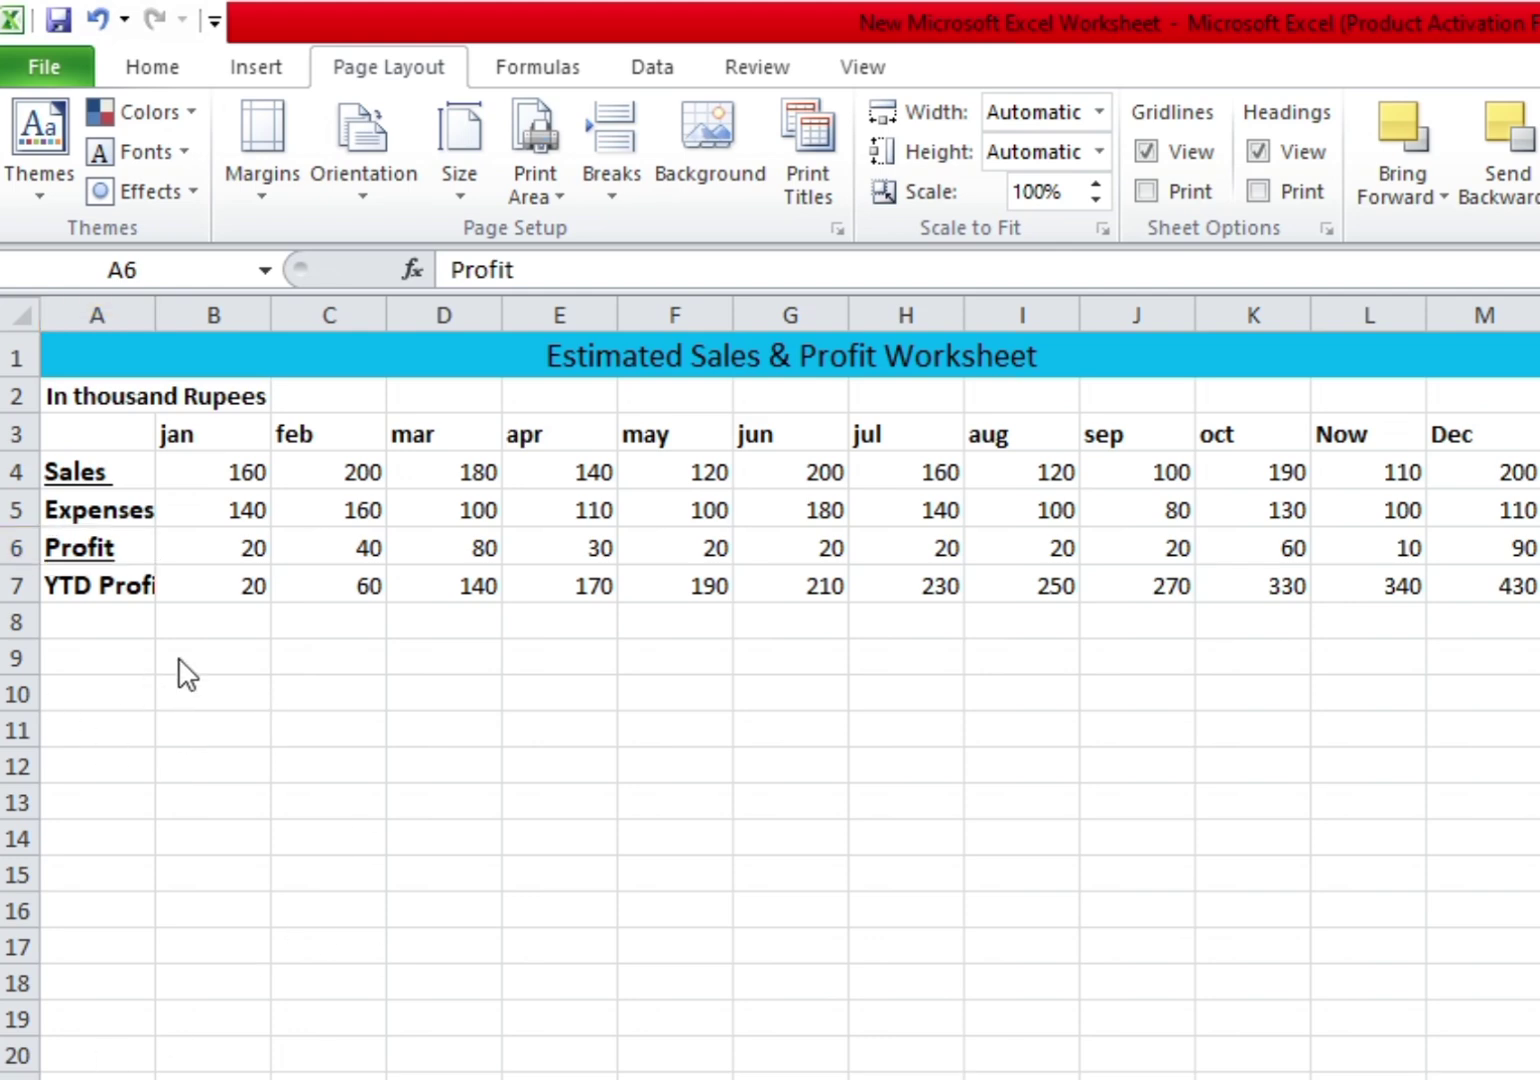
pyautogui.click(235, 654)
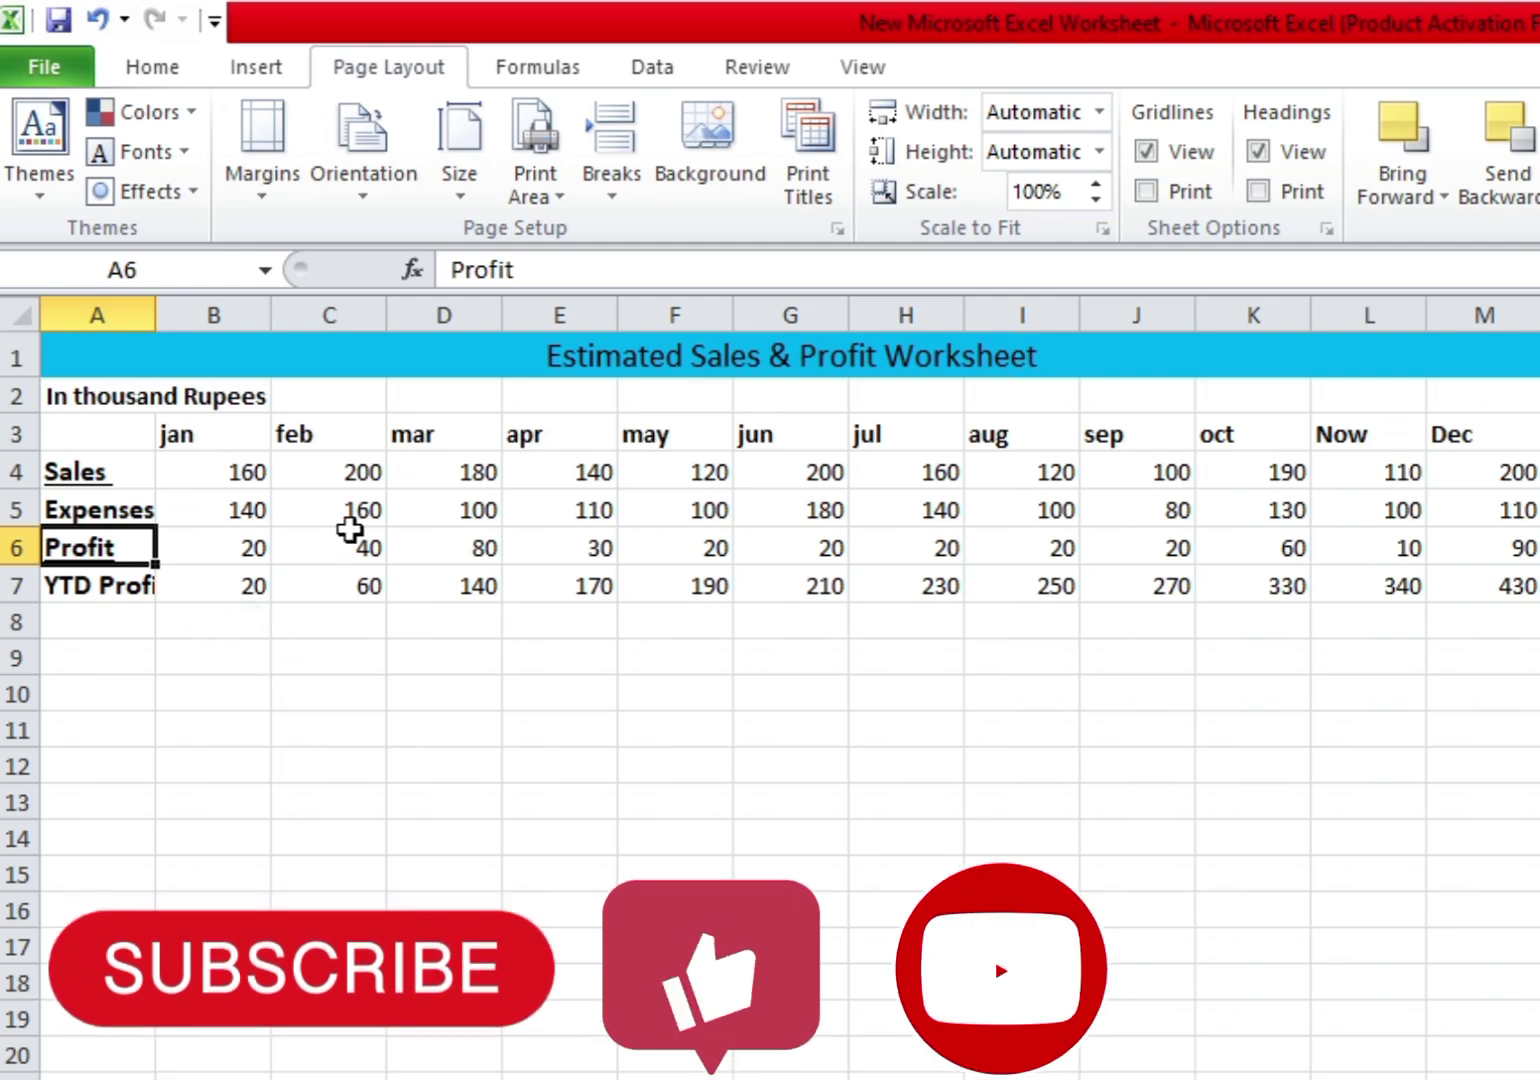
pyautogui.click(217, 22)
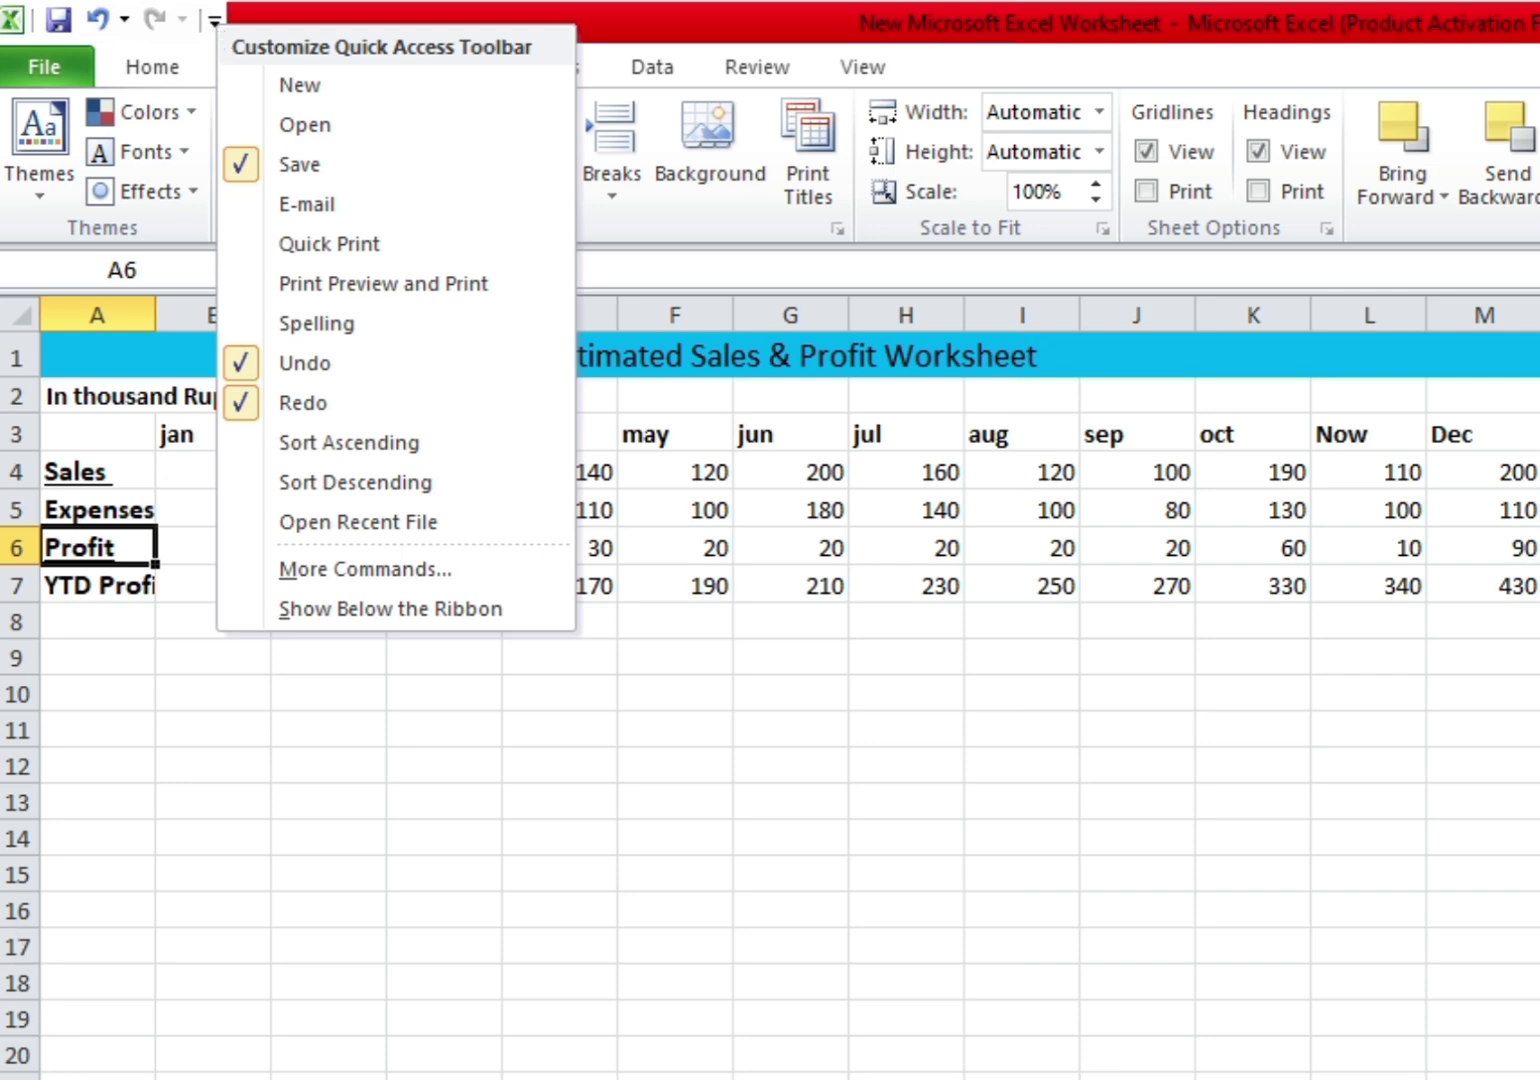
pyautogui.click(217, 22)
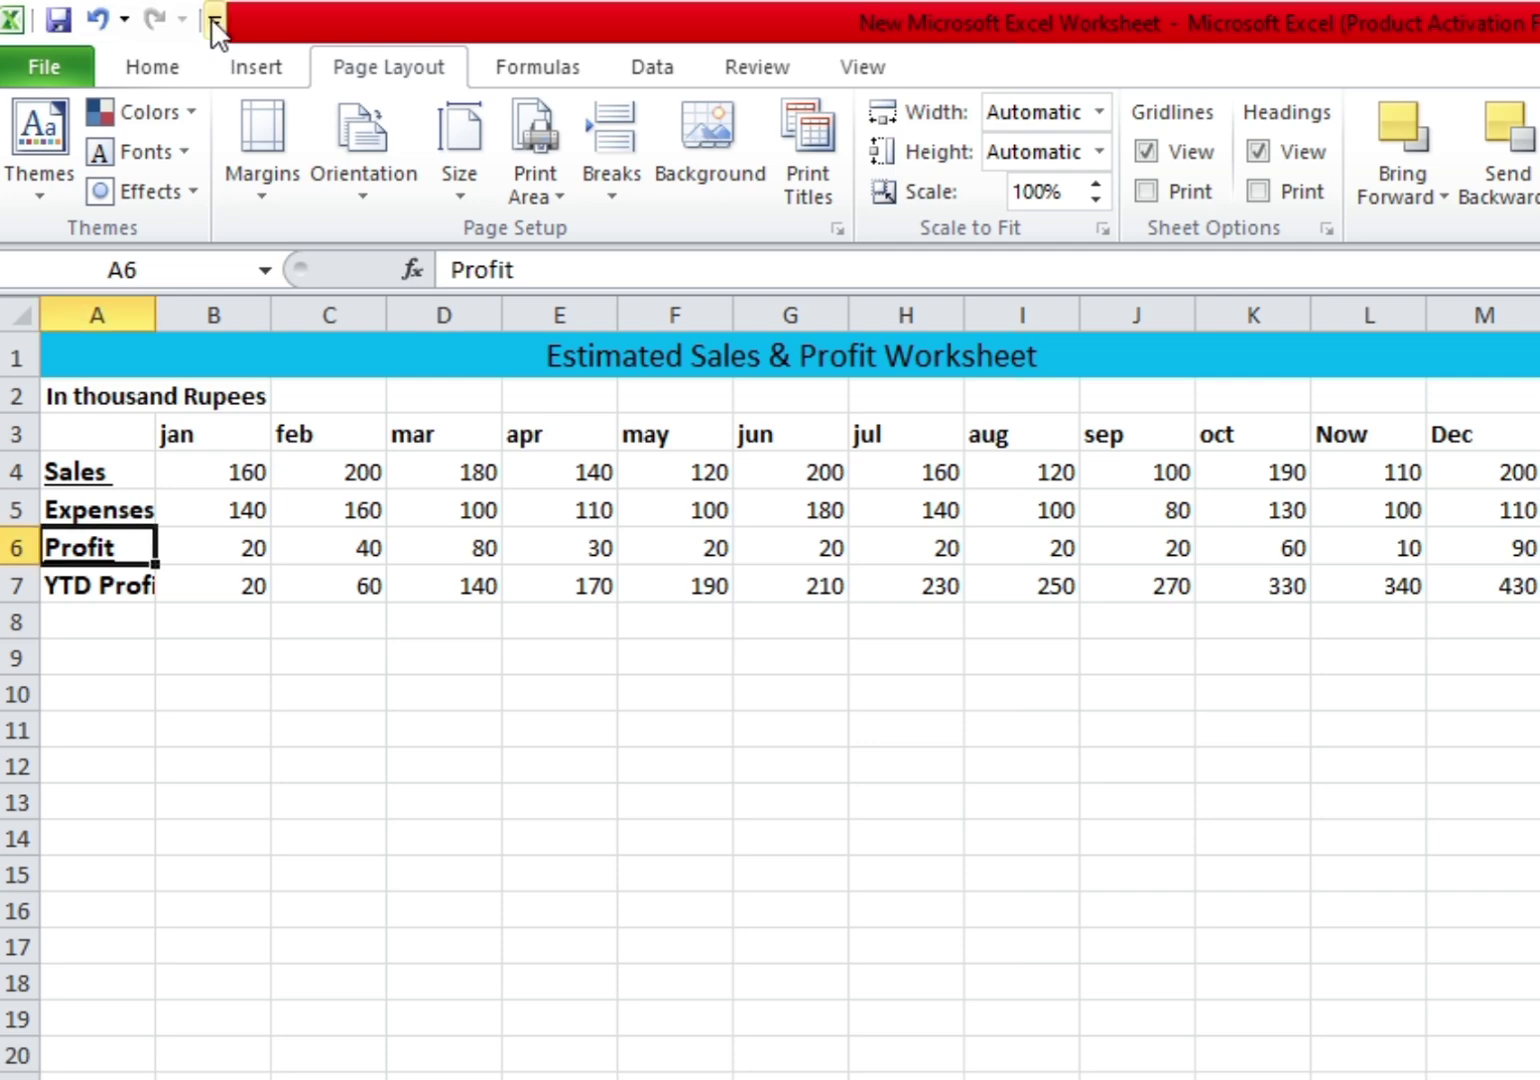
pyautogui.click(217, 21)
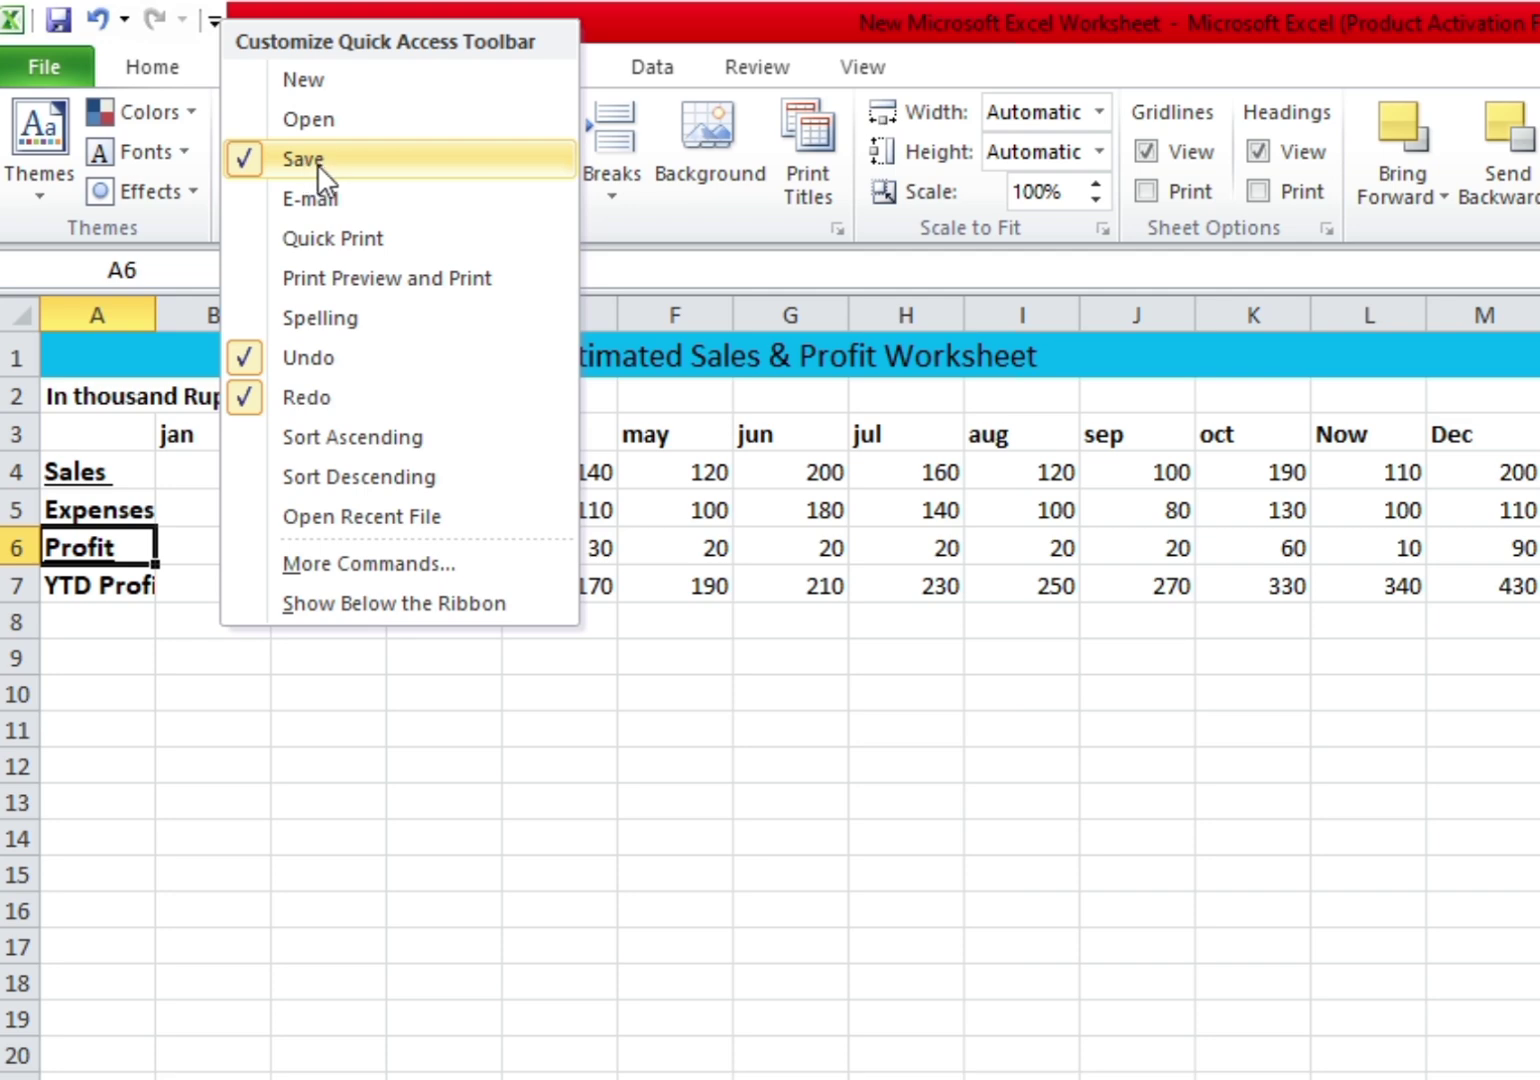
pyautogui.click(350, 564)
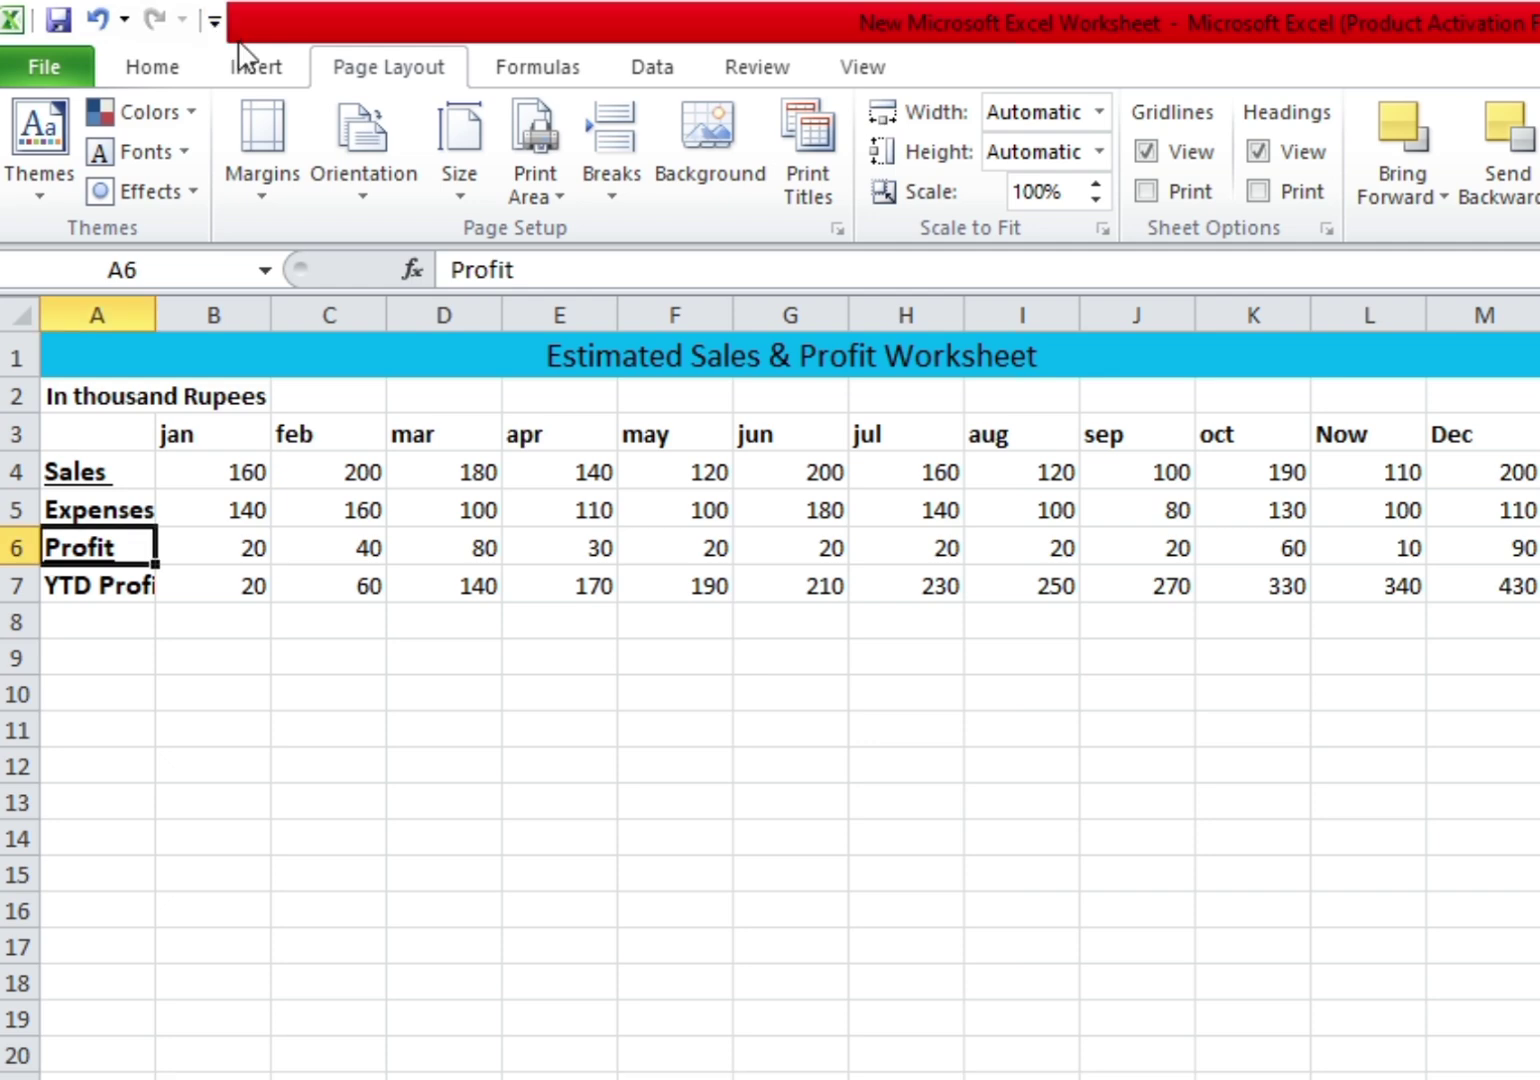
pyautogui.click(215, 21)
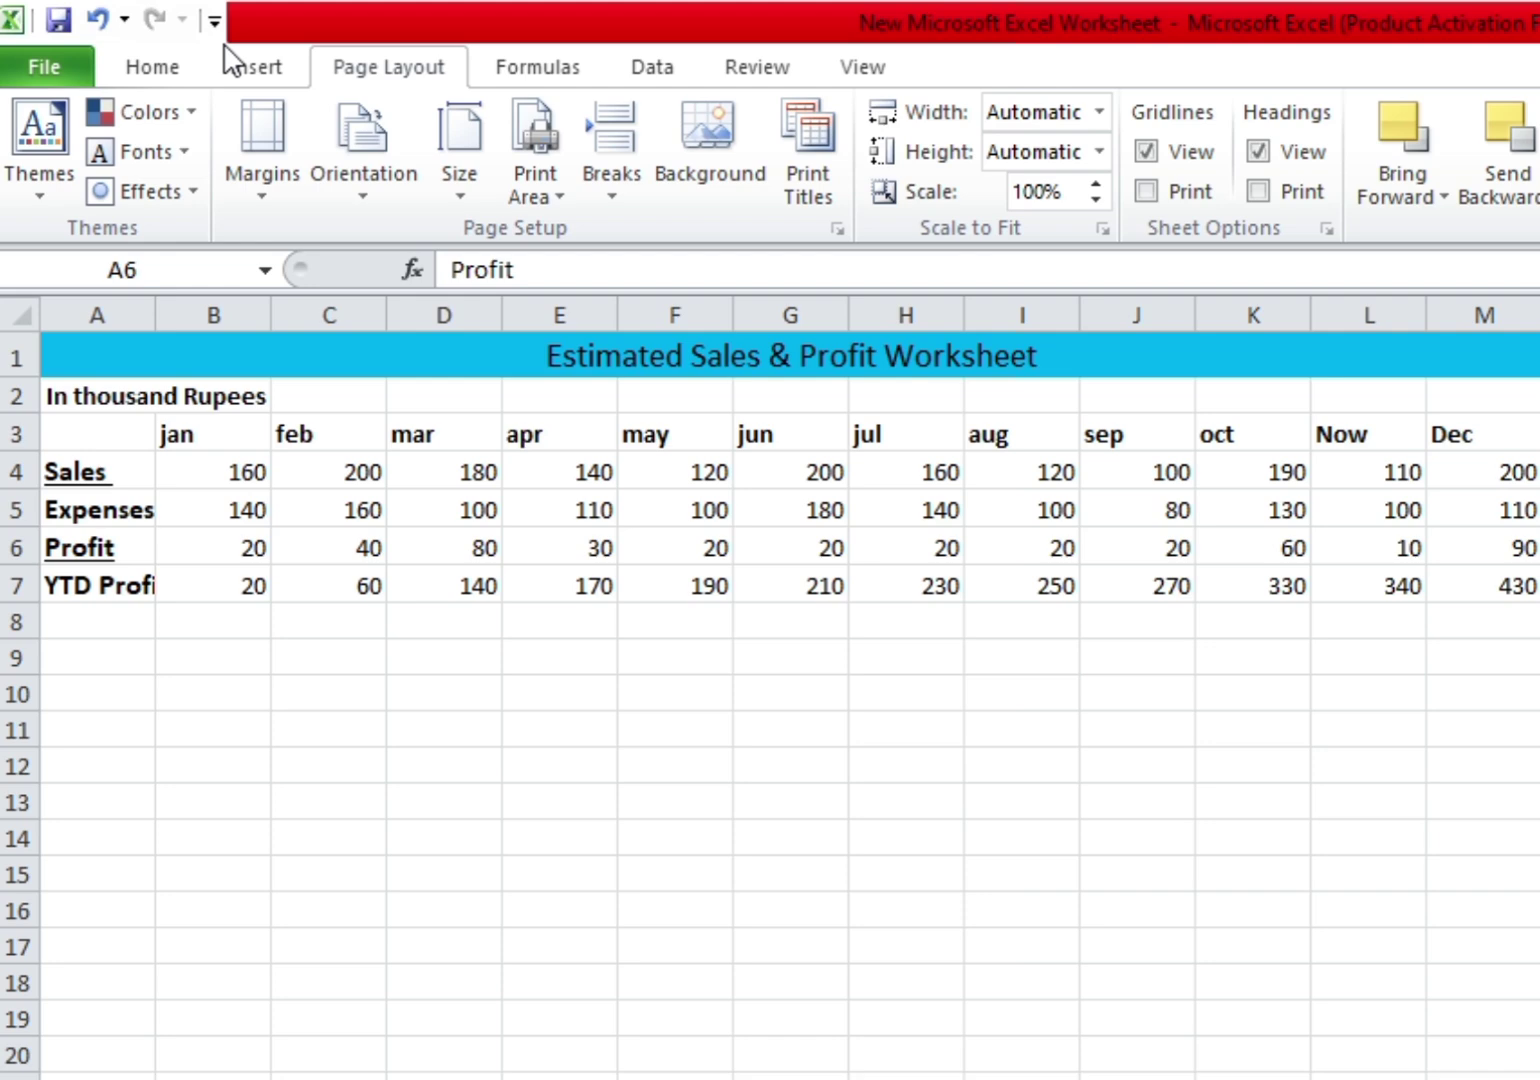
pyautogui.click(215, 24)
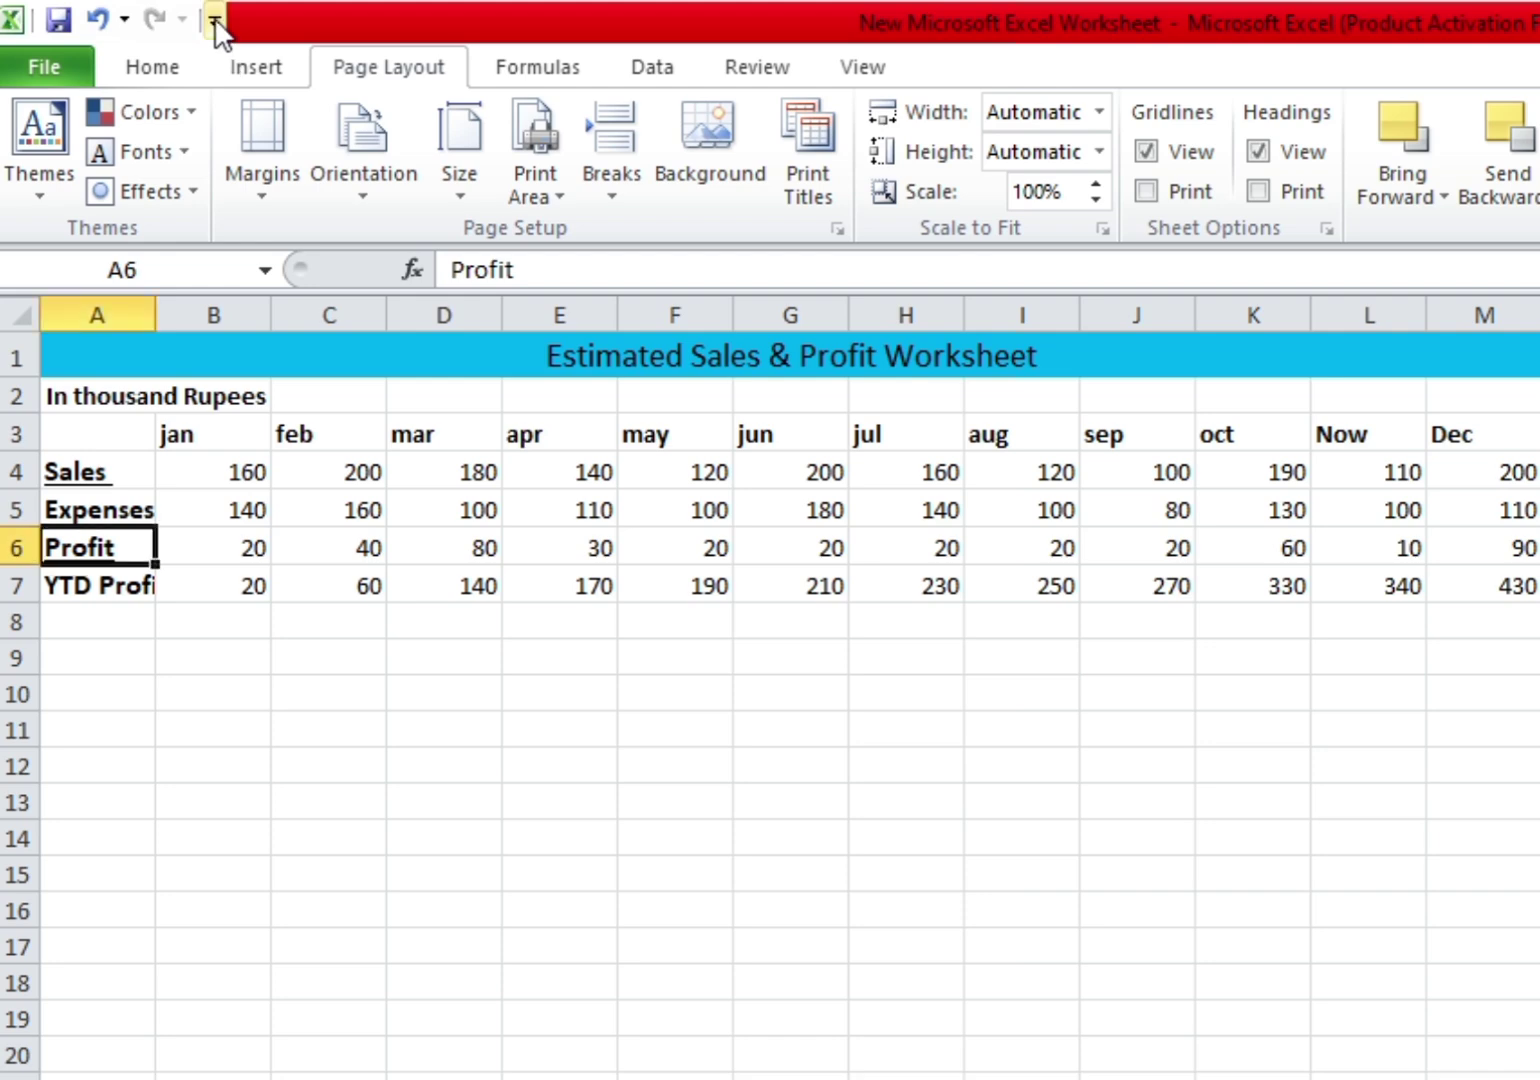
# Add the Fill Color, Filter and Font Color commands to the Quick Access Toolbar for all documents.
pyautogui.click(215, 24)
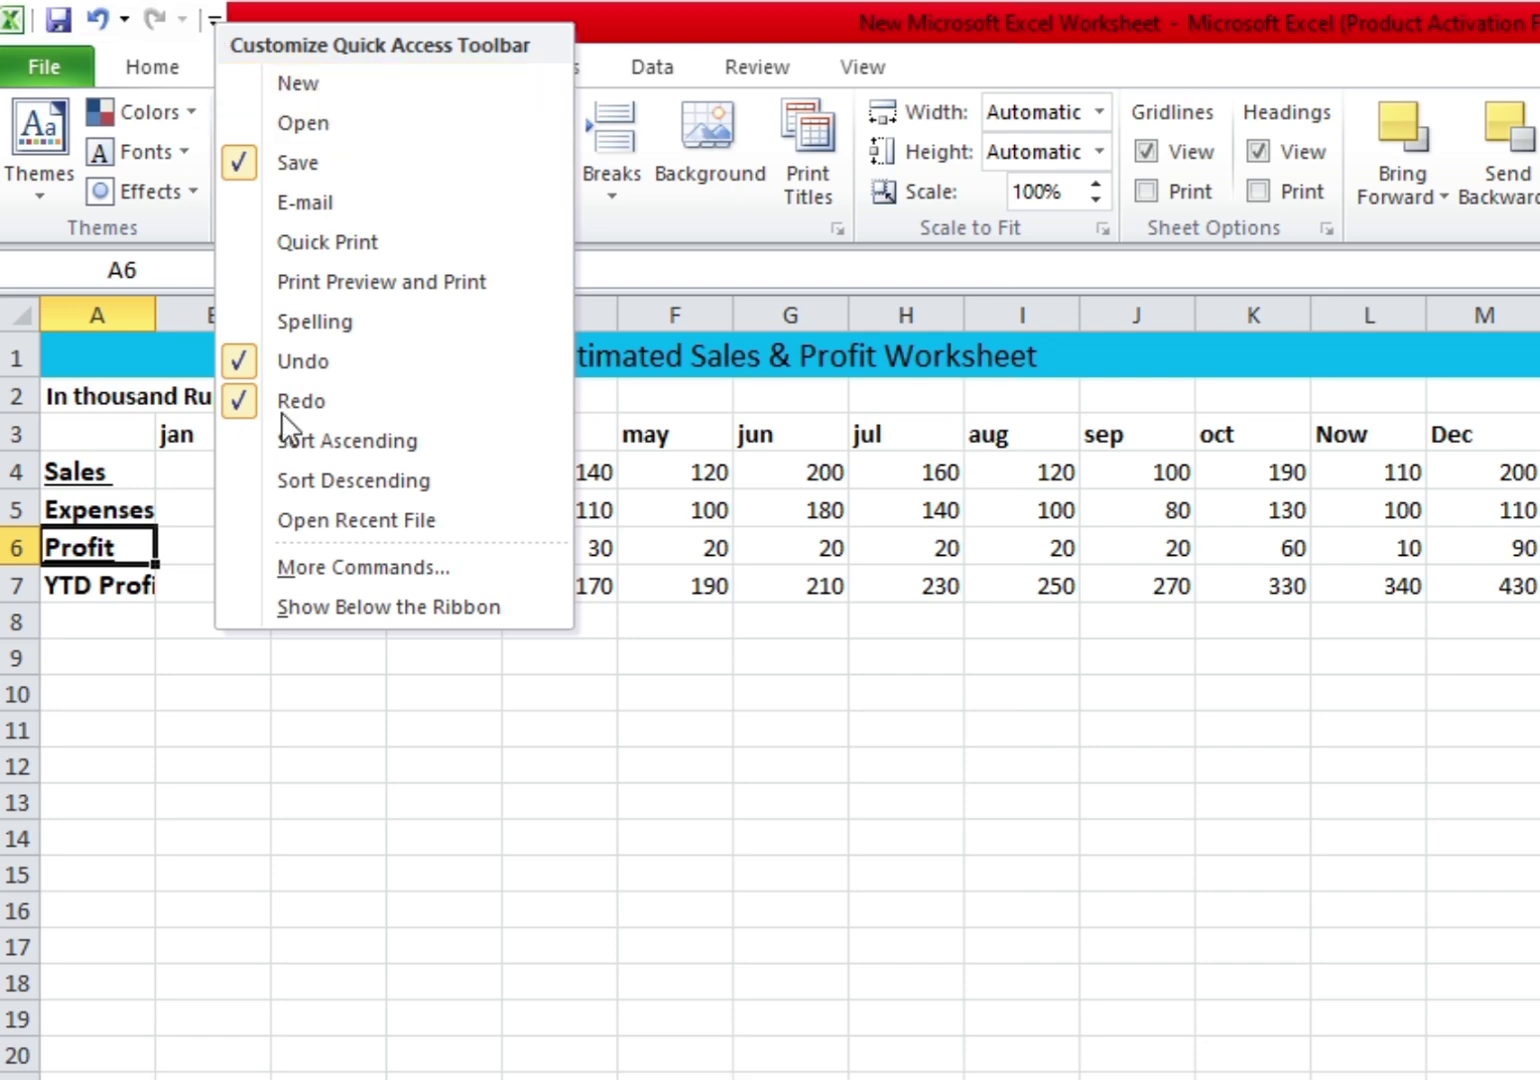
pyautogui.click(356, 564)
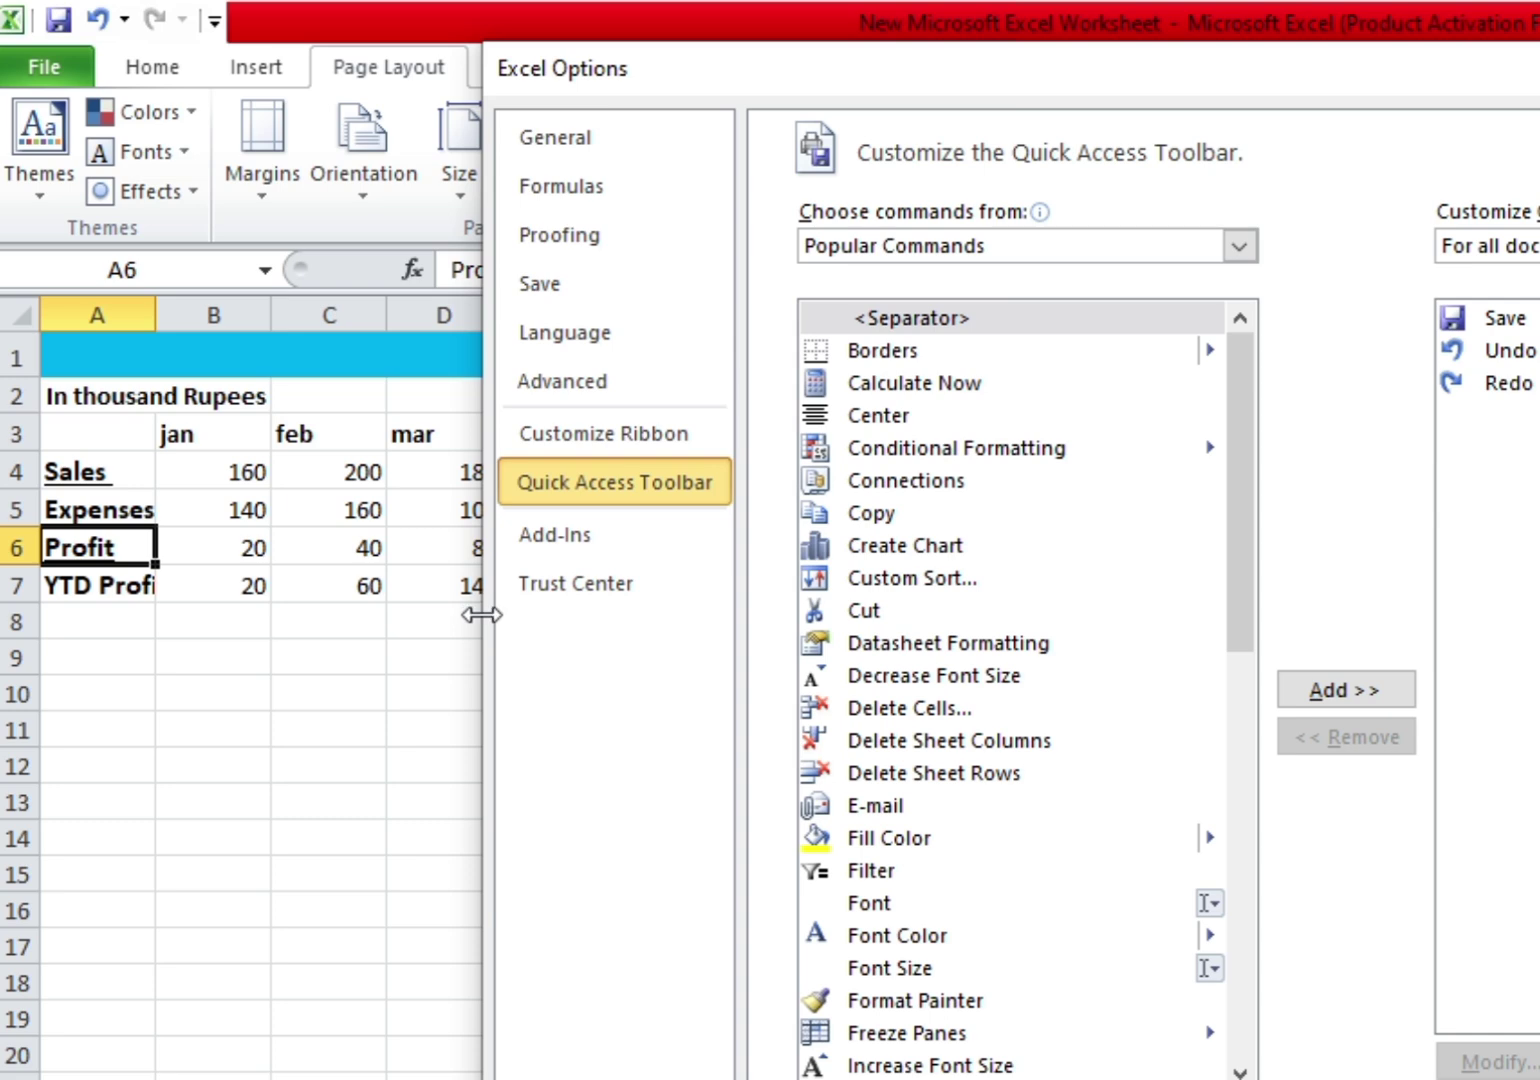
pyautogui.click(885, 837)
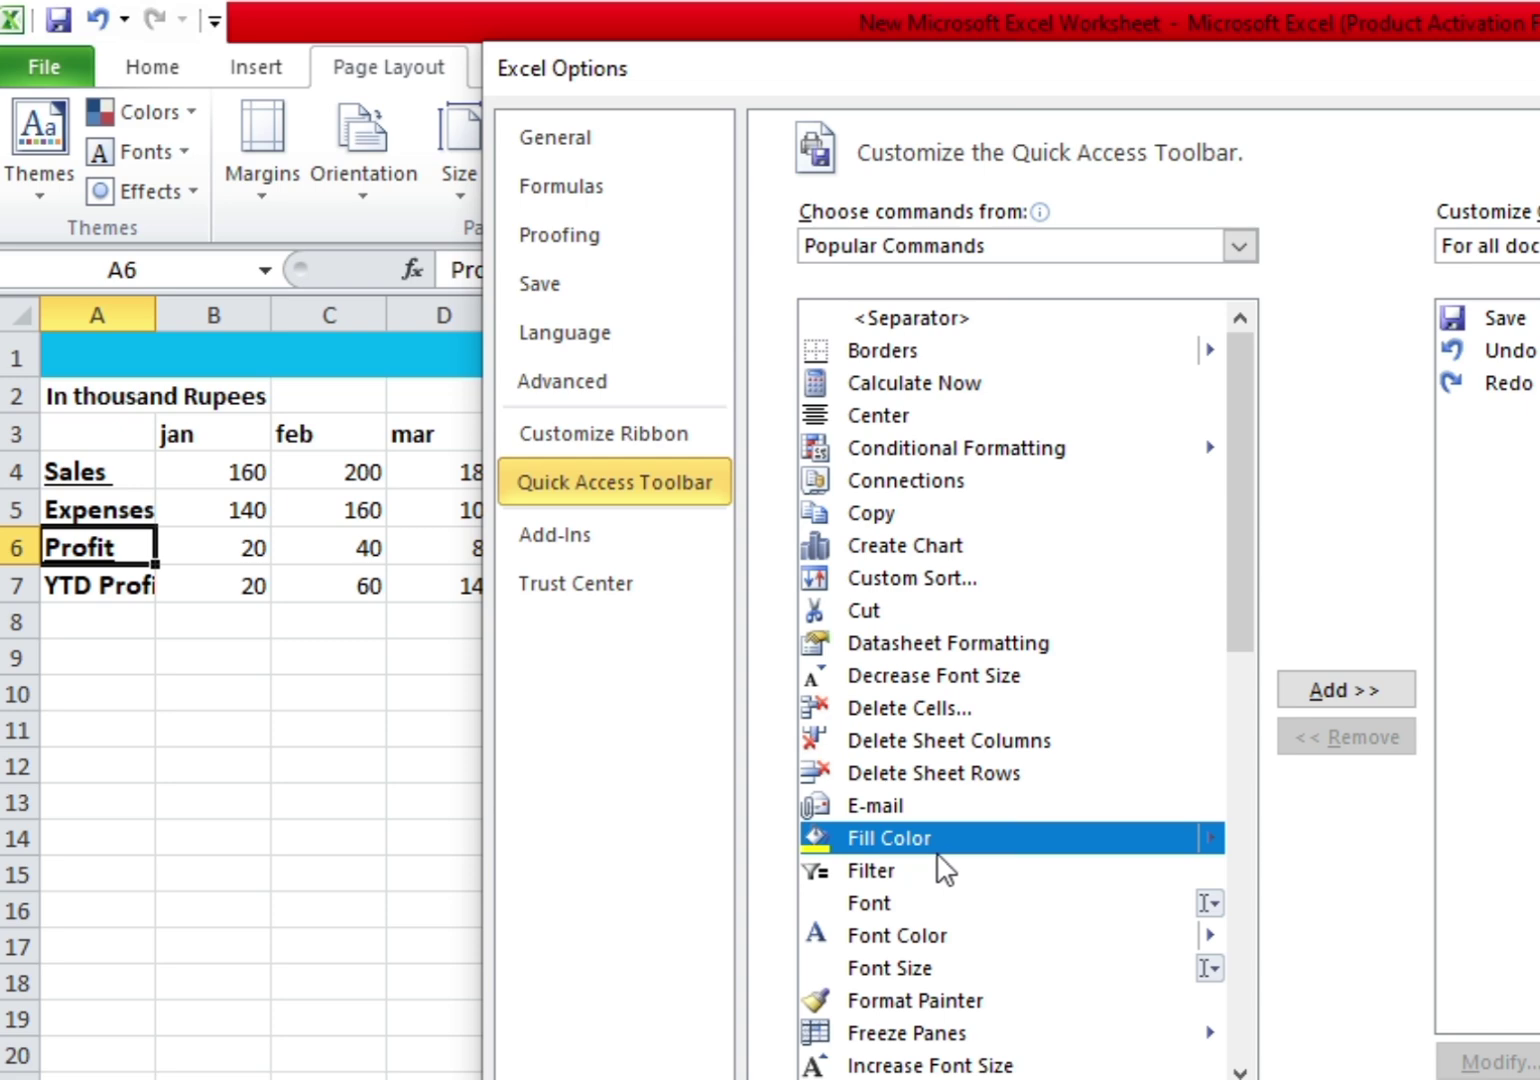
pyautogui.click(872, 872)
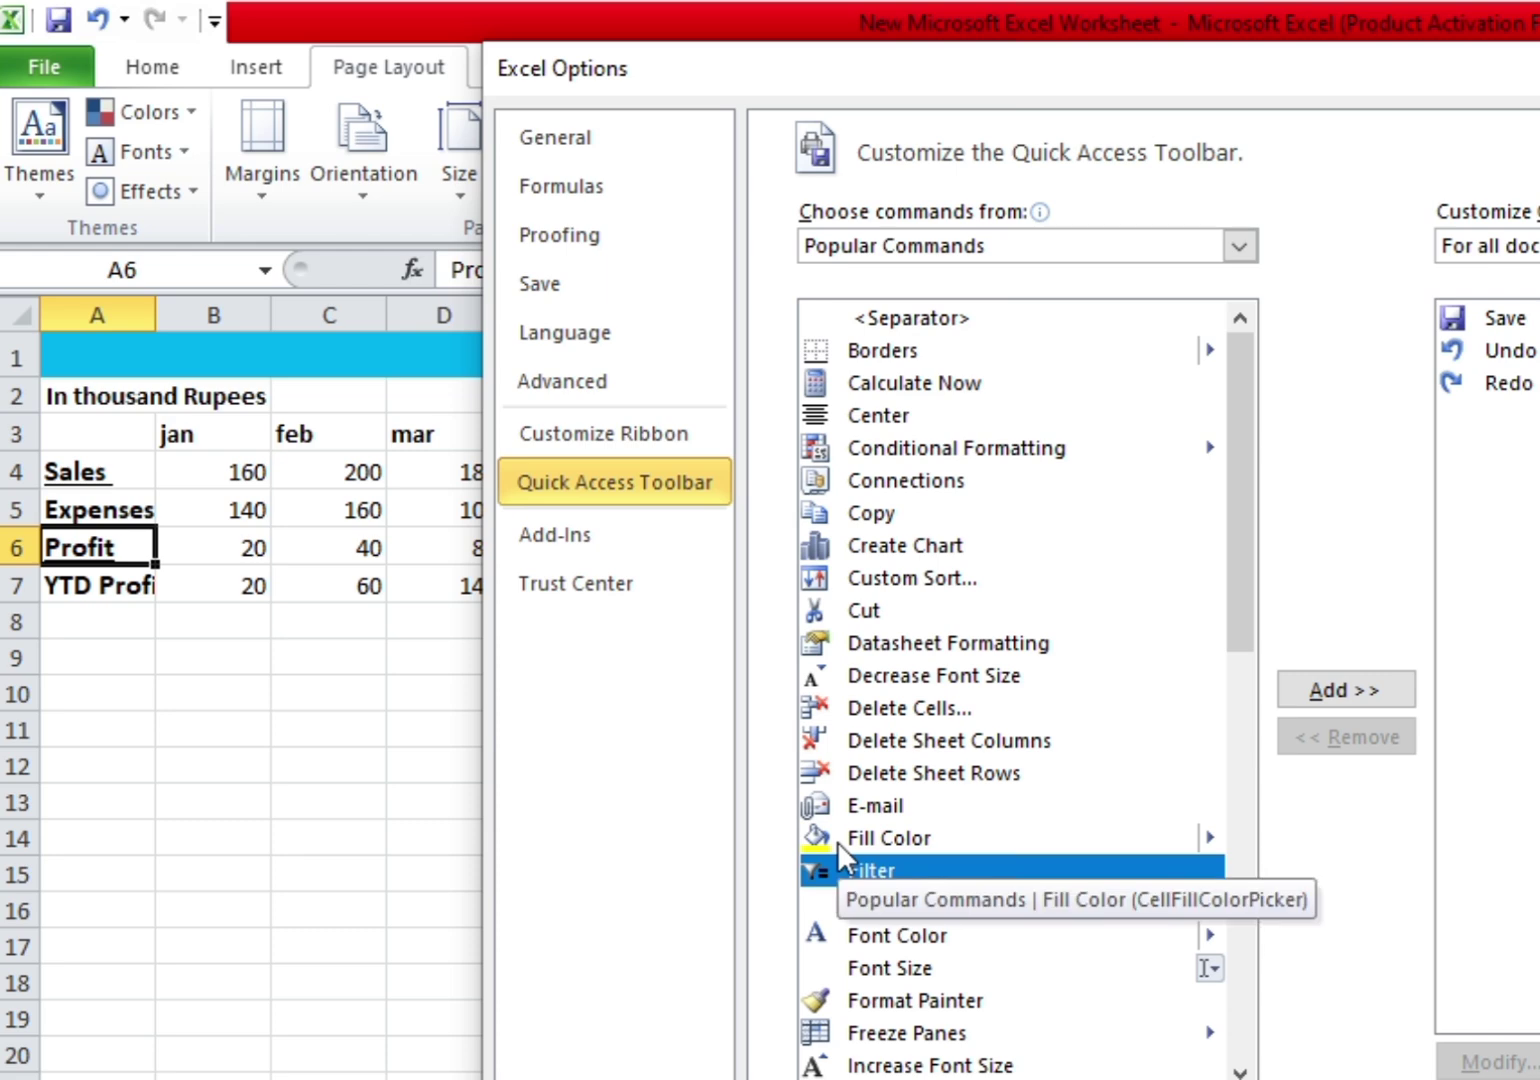
pyautogui.scroll(-1, 1138, 801)
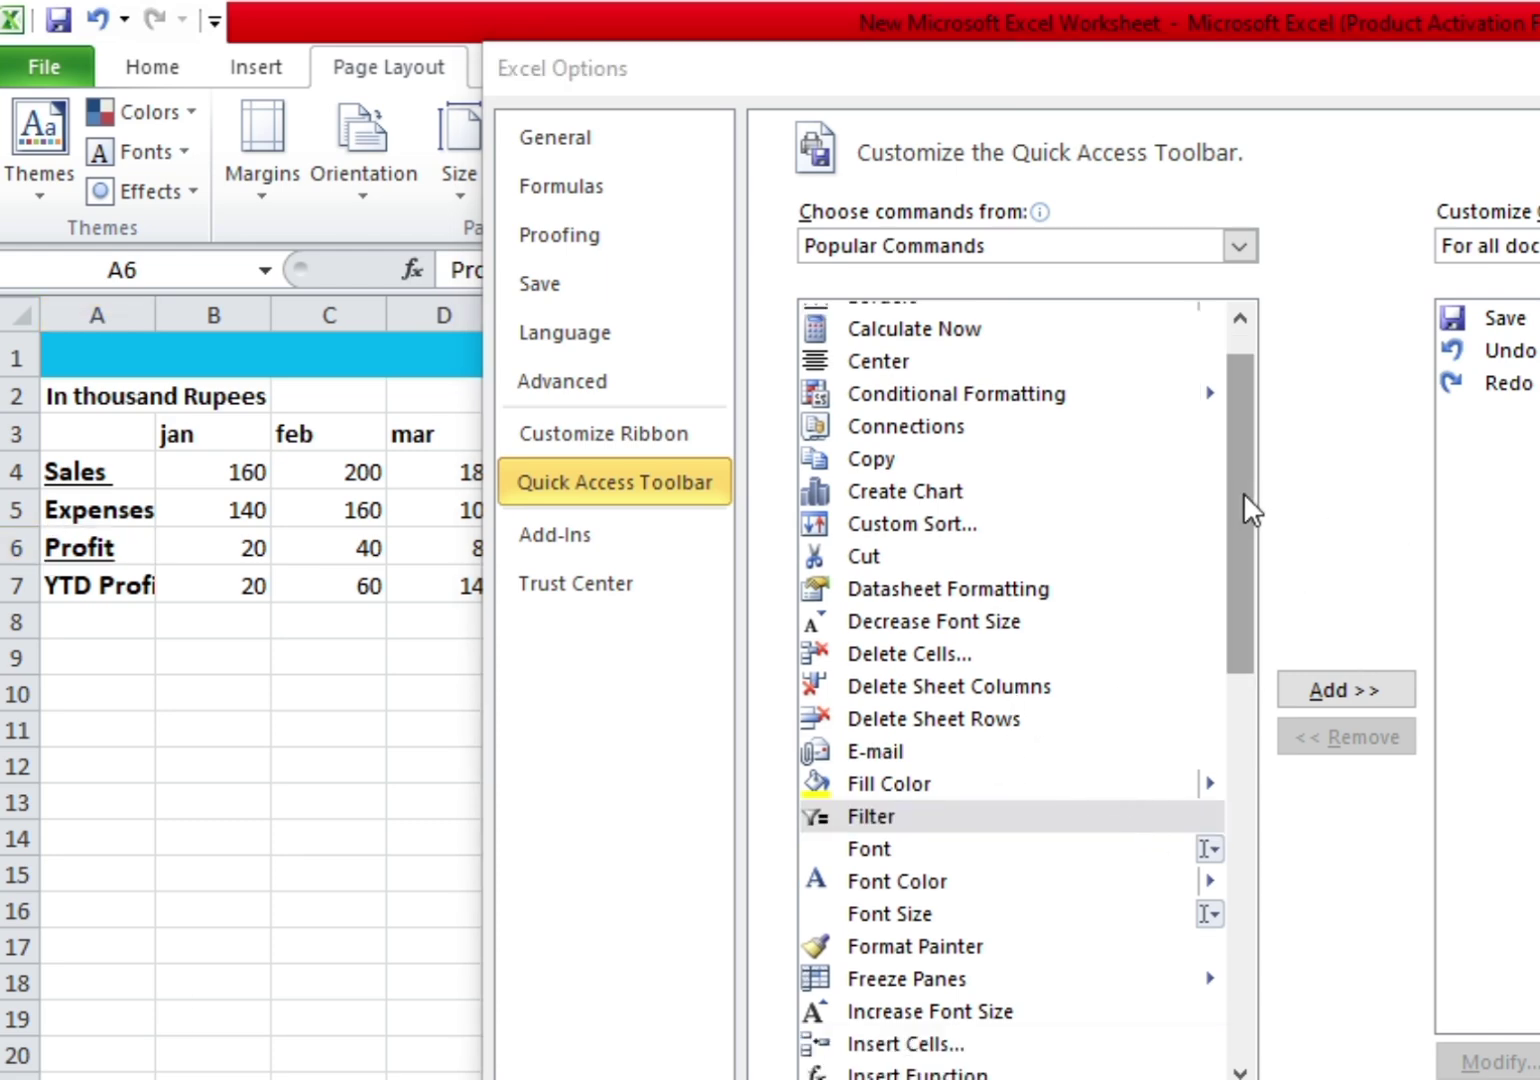
pyautogui.moveTo(1247, 501); pyautogui.dragTo(1256, 715)
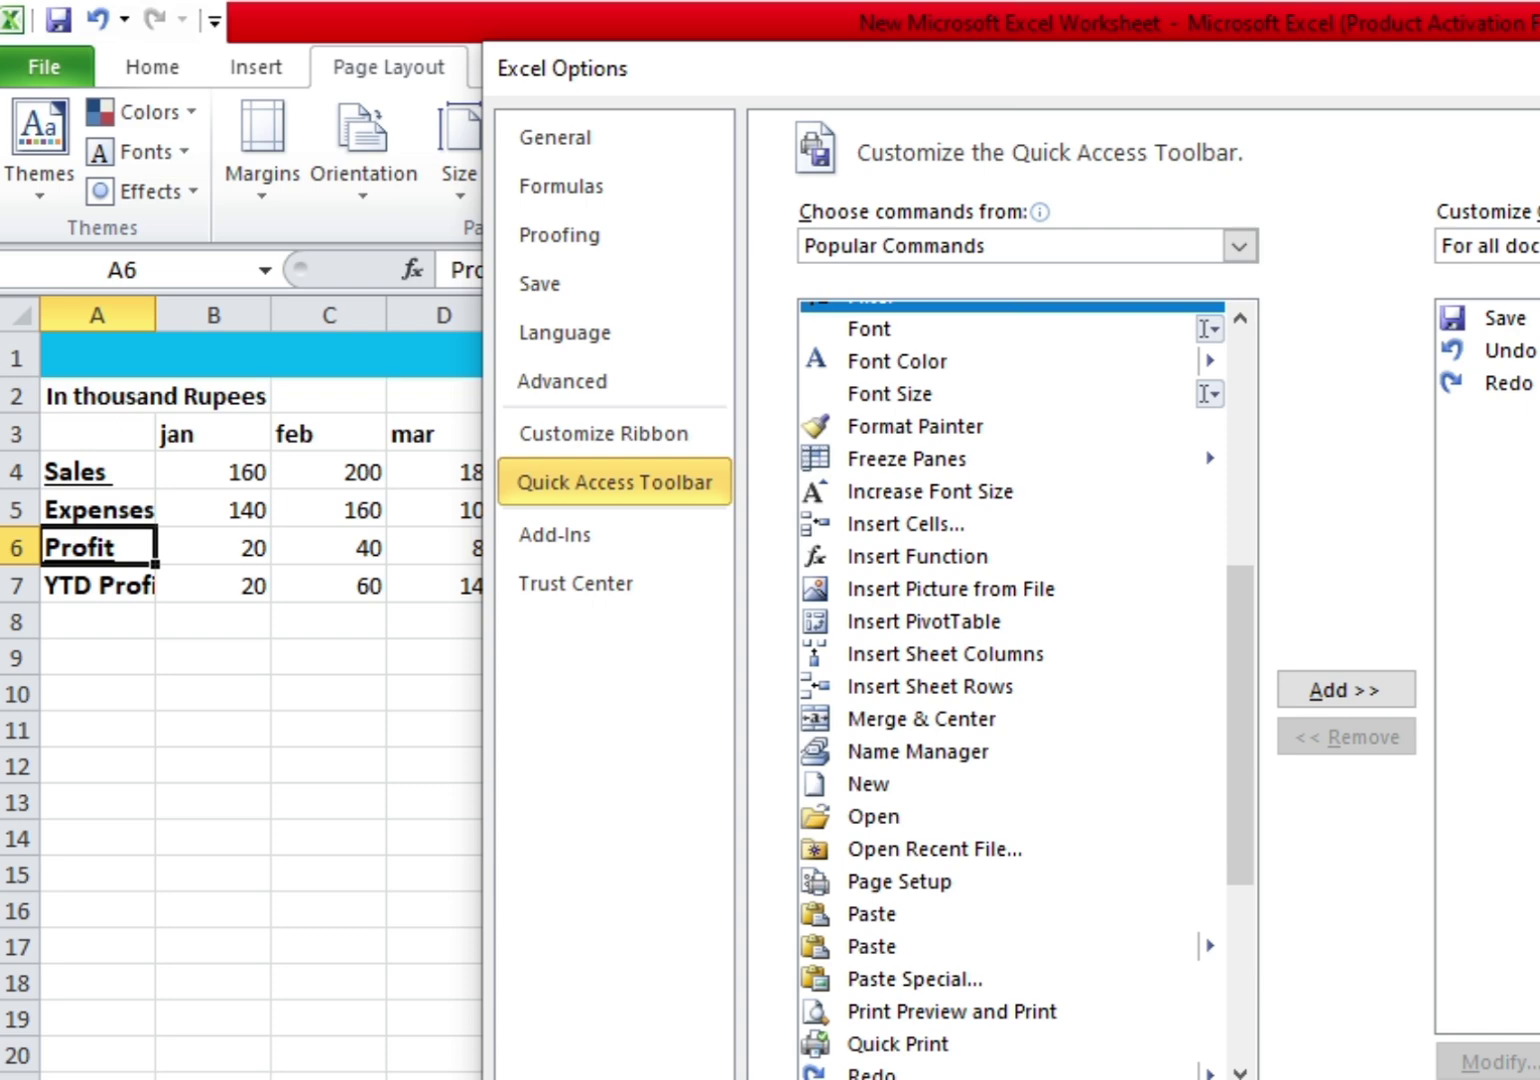
pyautogui.press('Escape')
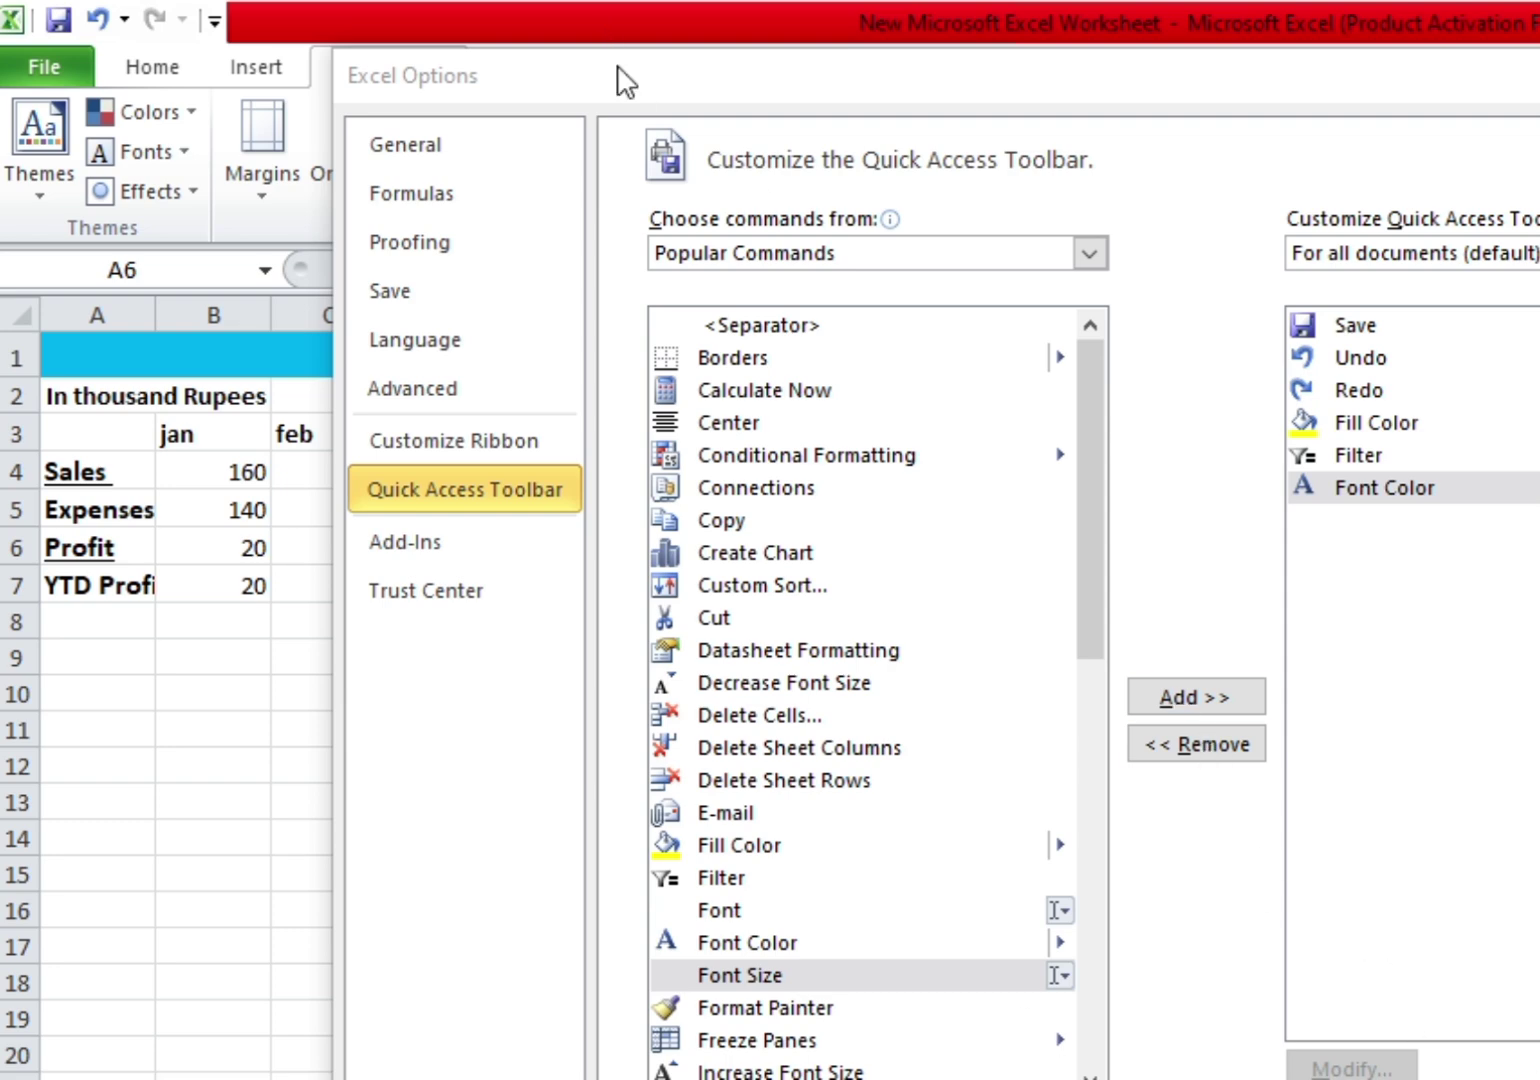
pyautogui.moveTo(733, 70); pyautogui.dragTo(465, 33)
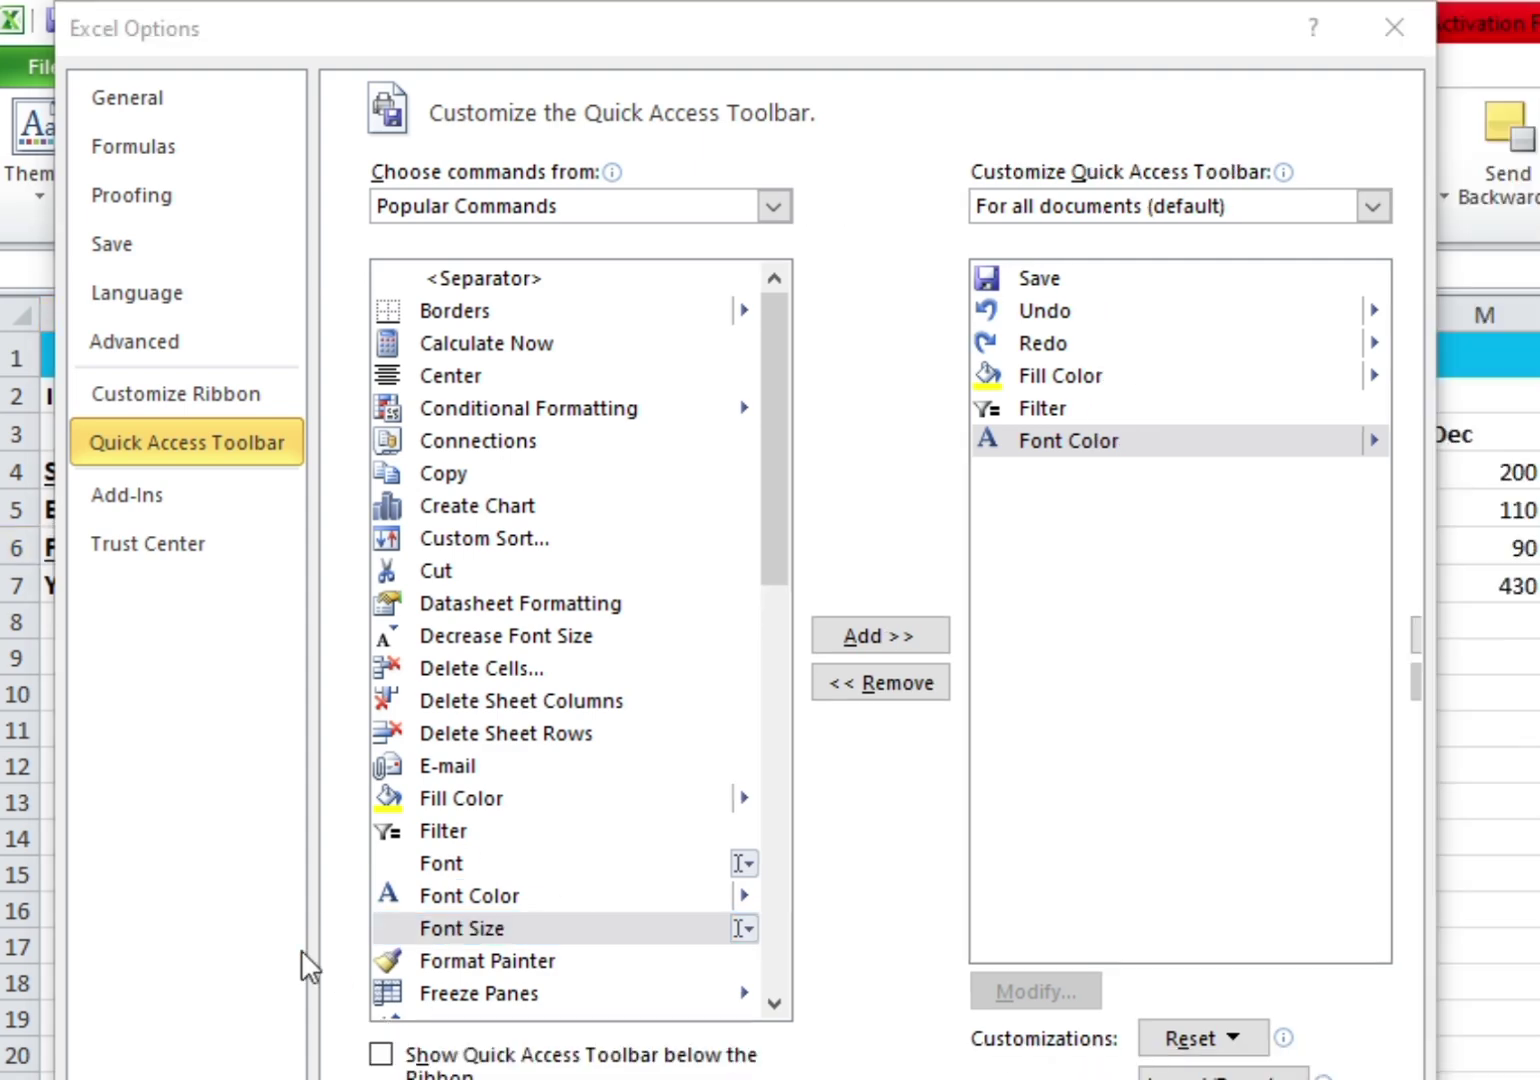
pyautogui.click(1222, 1078)
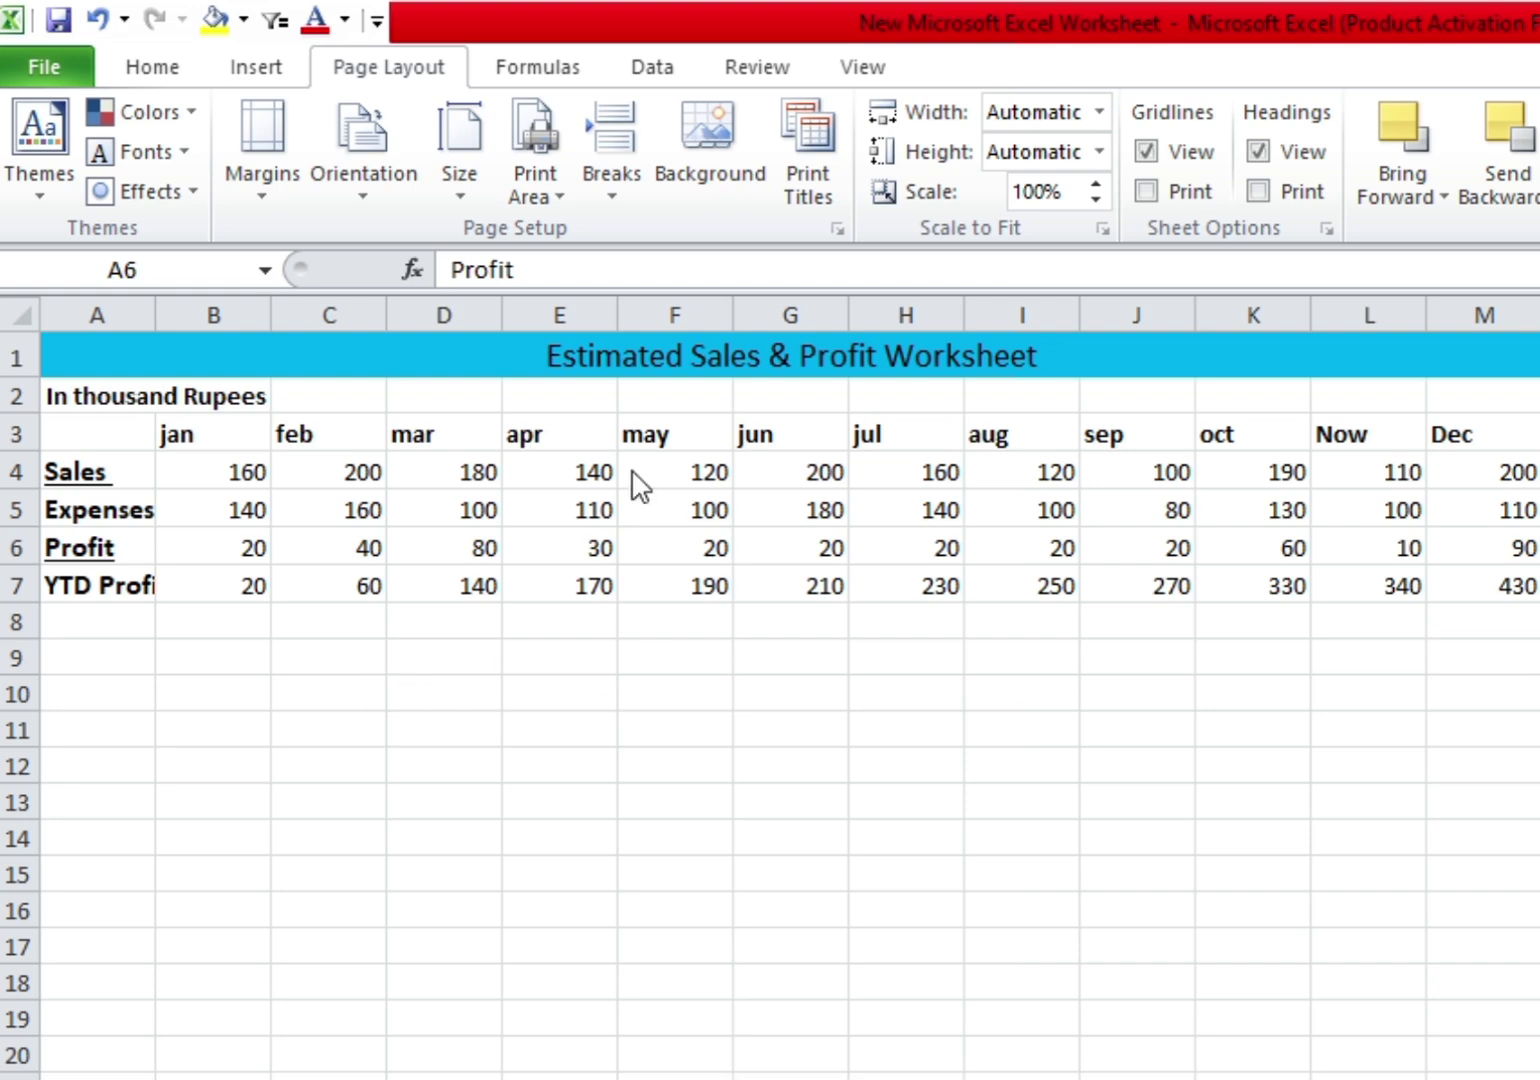
# Examine the command categories offered for the Quick Access Toolbar and look through the Popular Commands list.
pyautogui.click(381, 27)
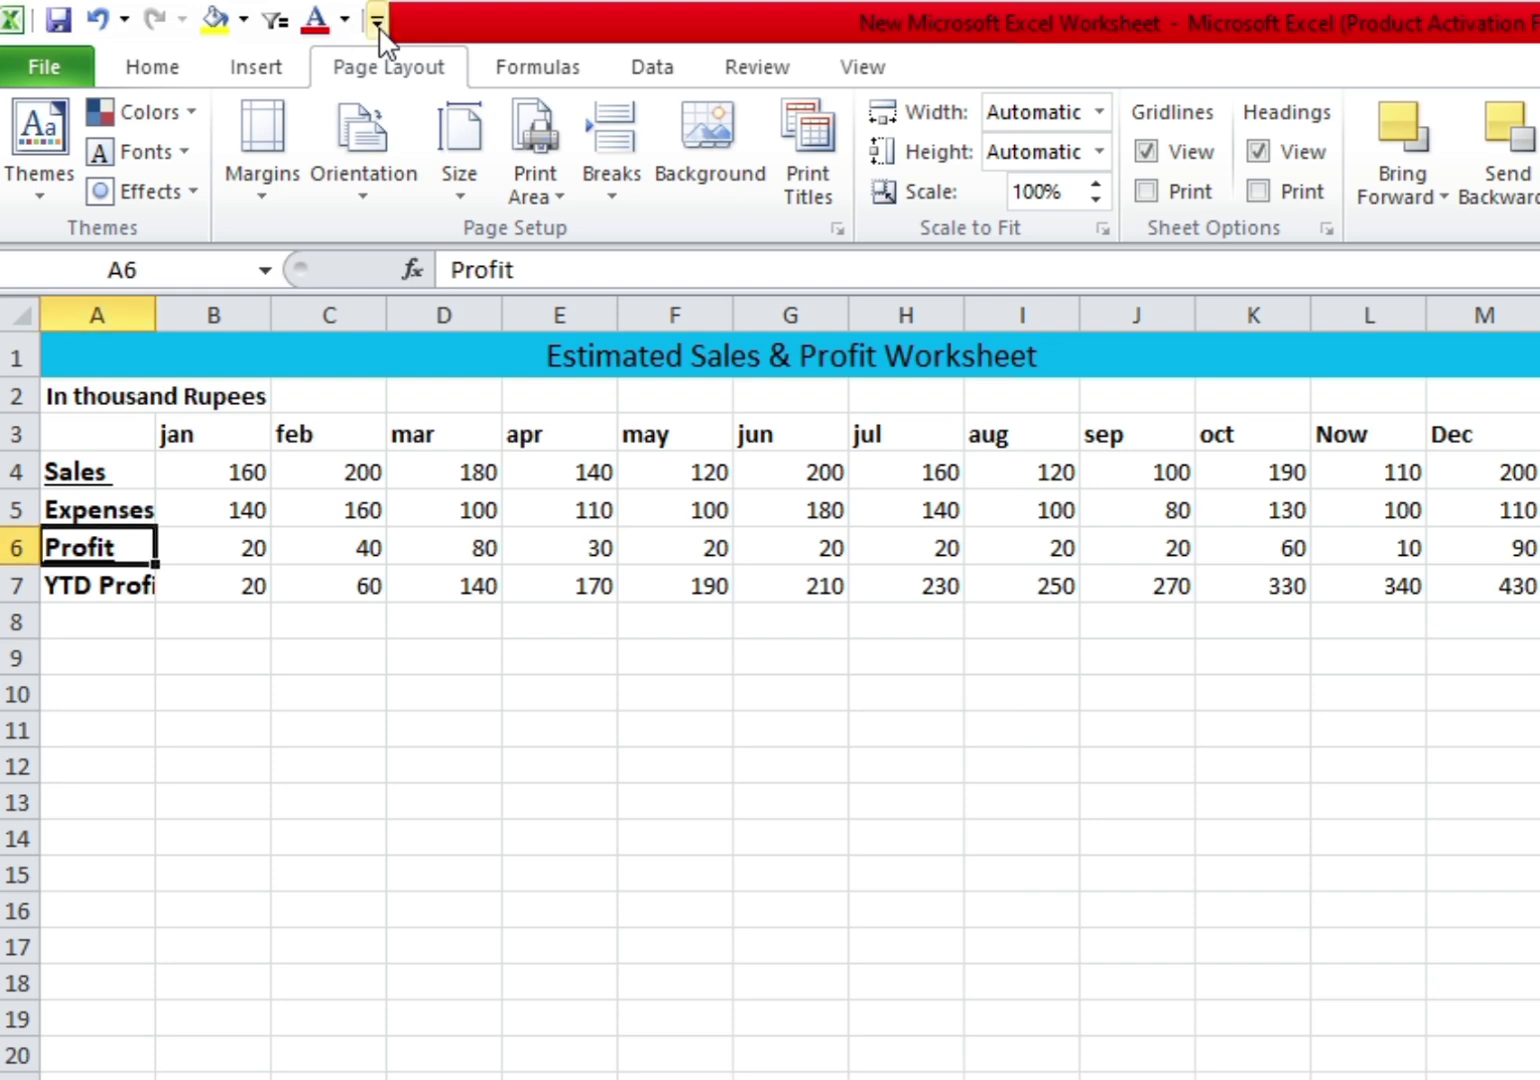
pyautogui.click(378, 22)
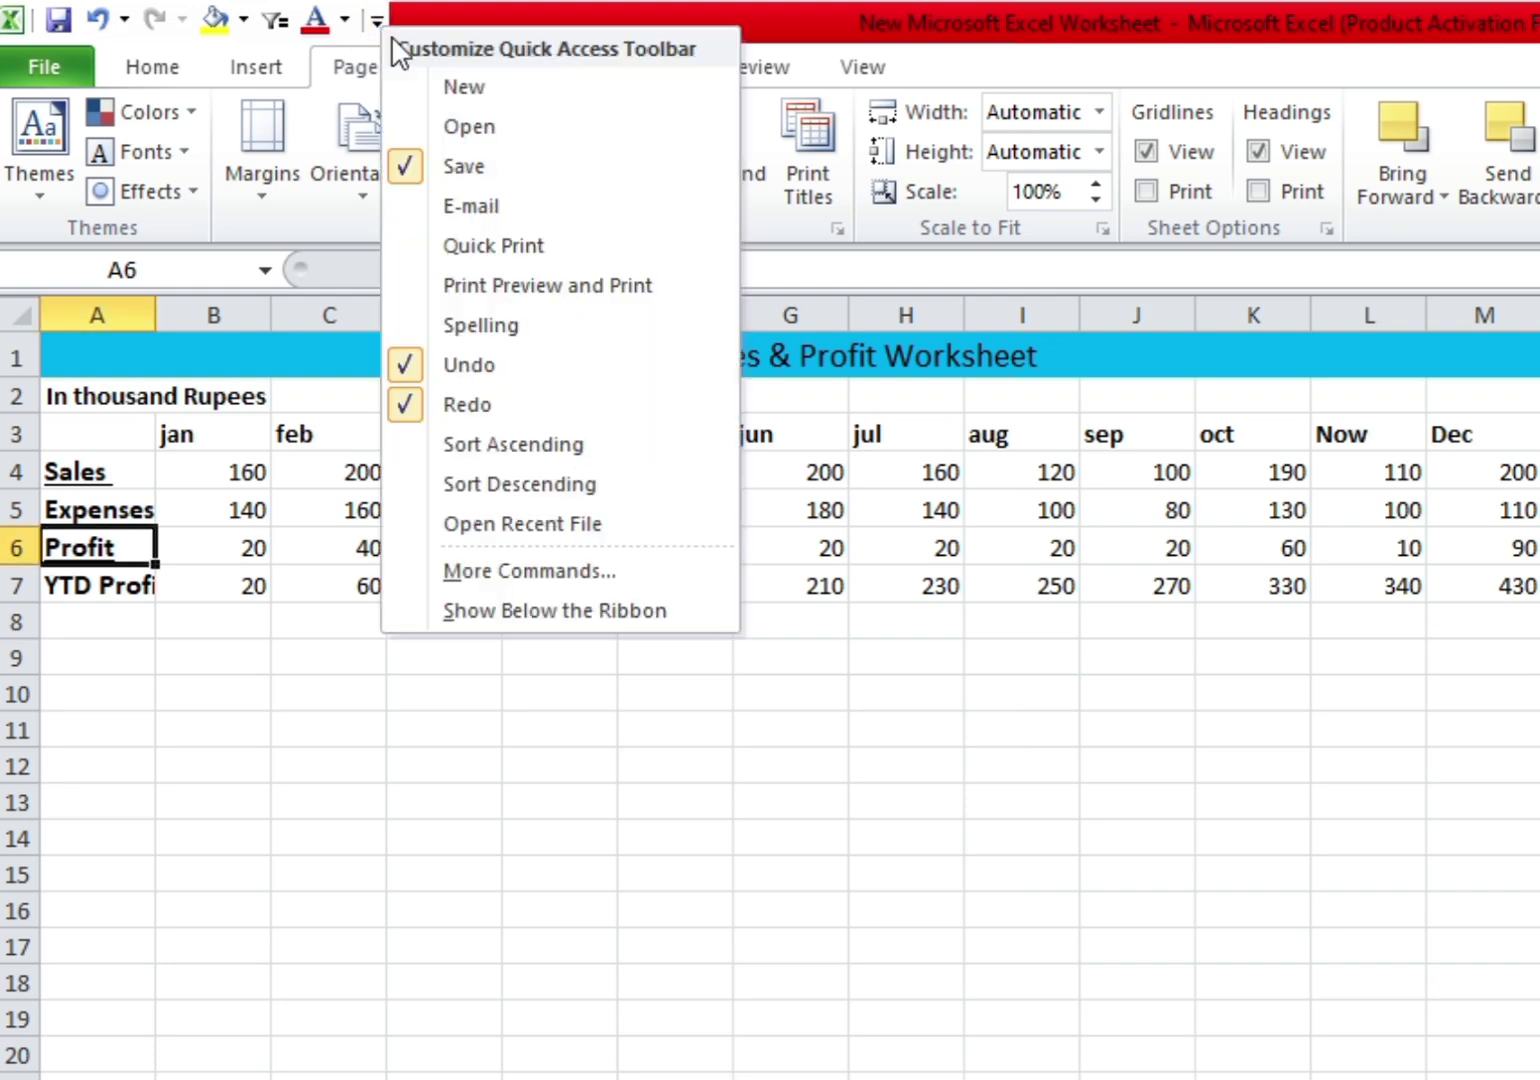
pyautogui.click(493, 572)
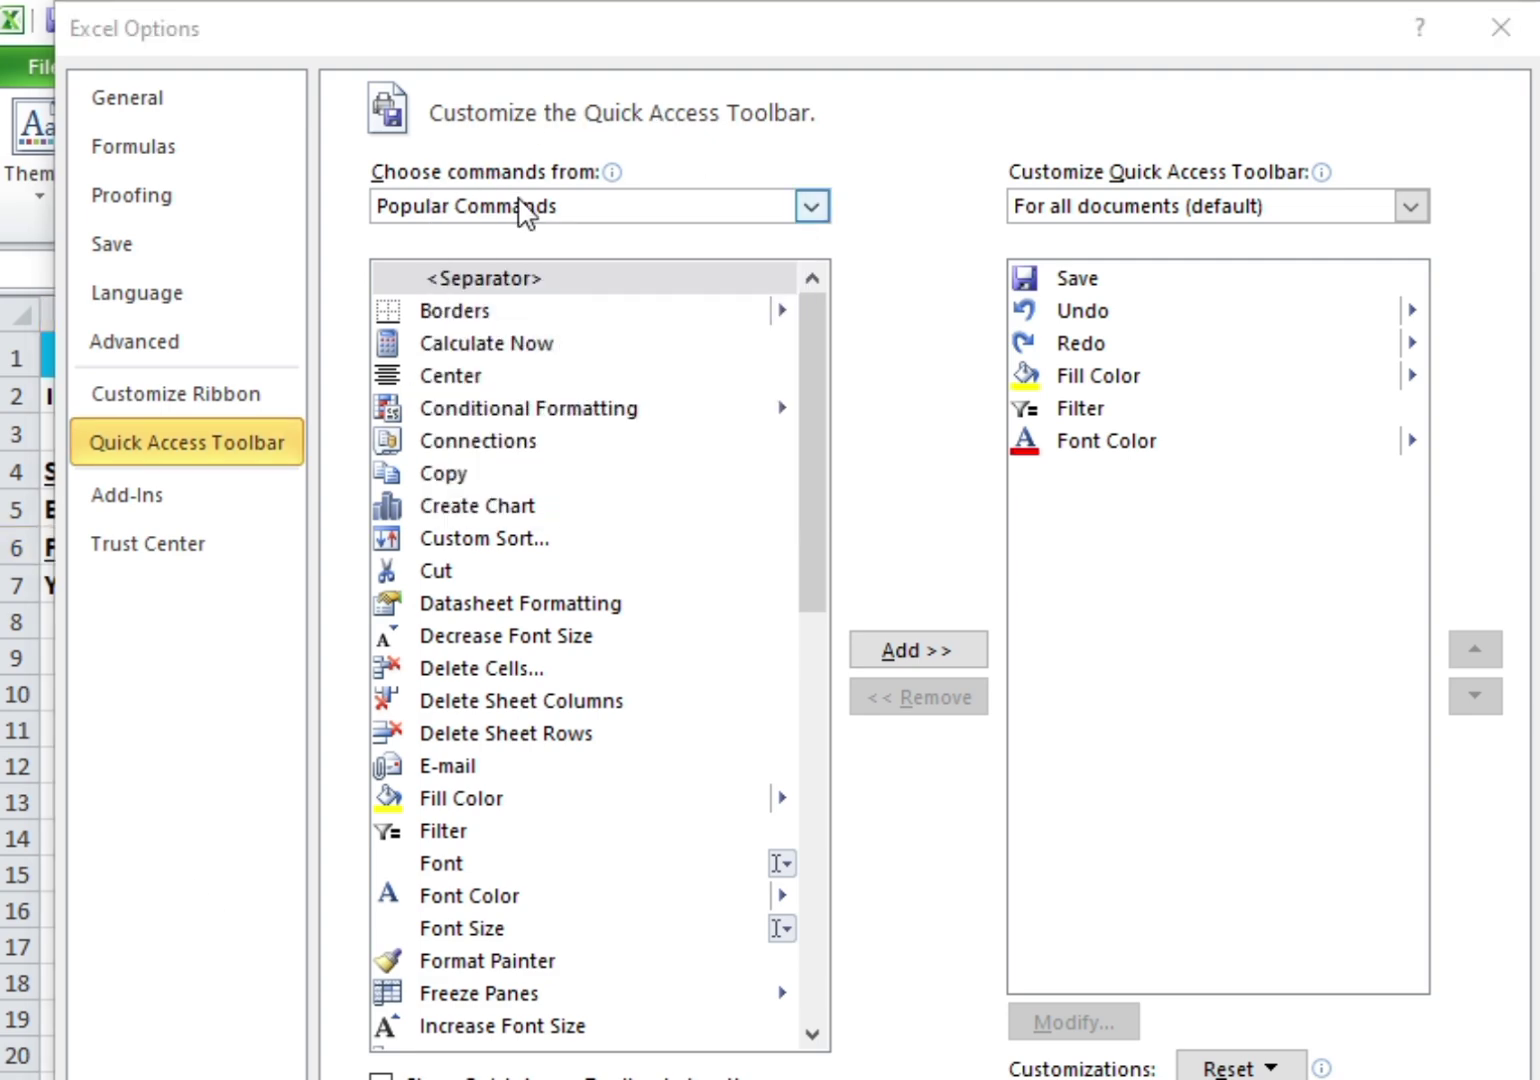
pyautogui.click(480, 169)
pyautogui.click(481, 169)
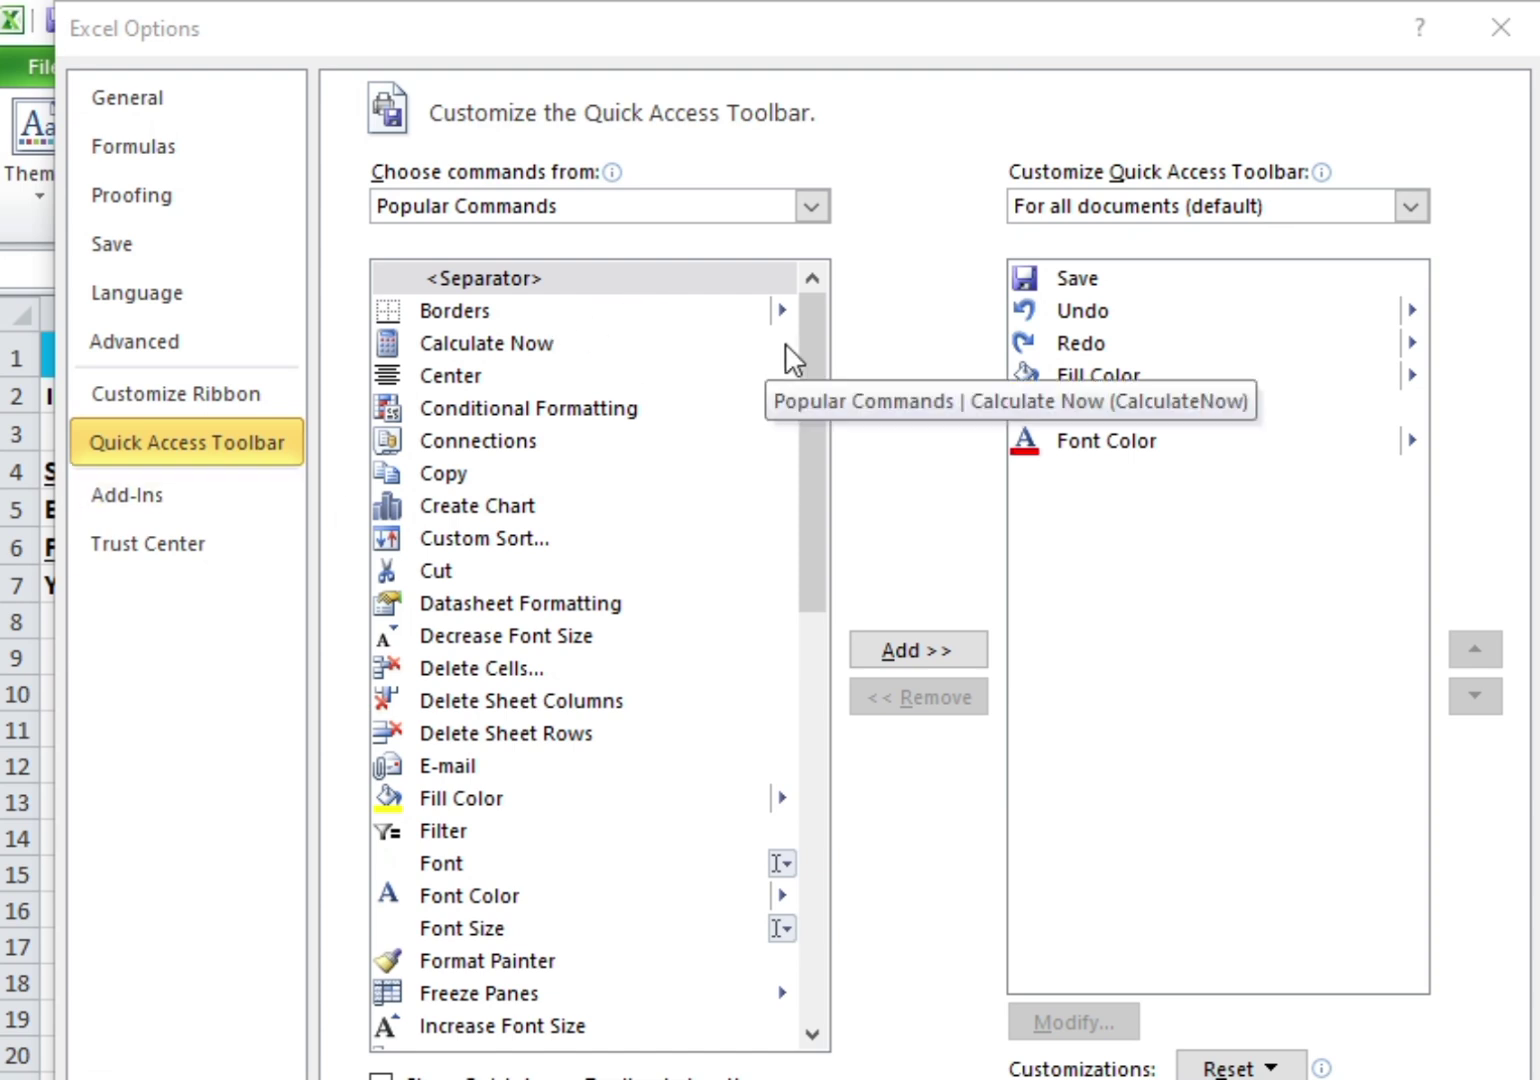
pyautogui.click(814, 206)
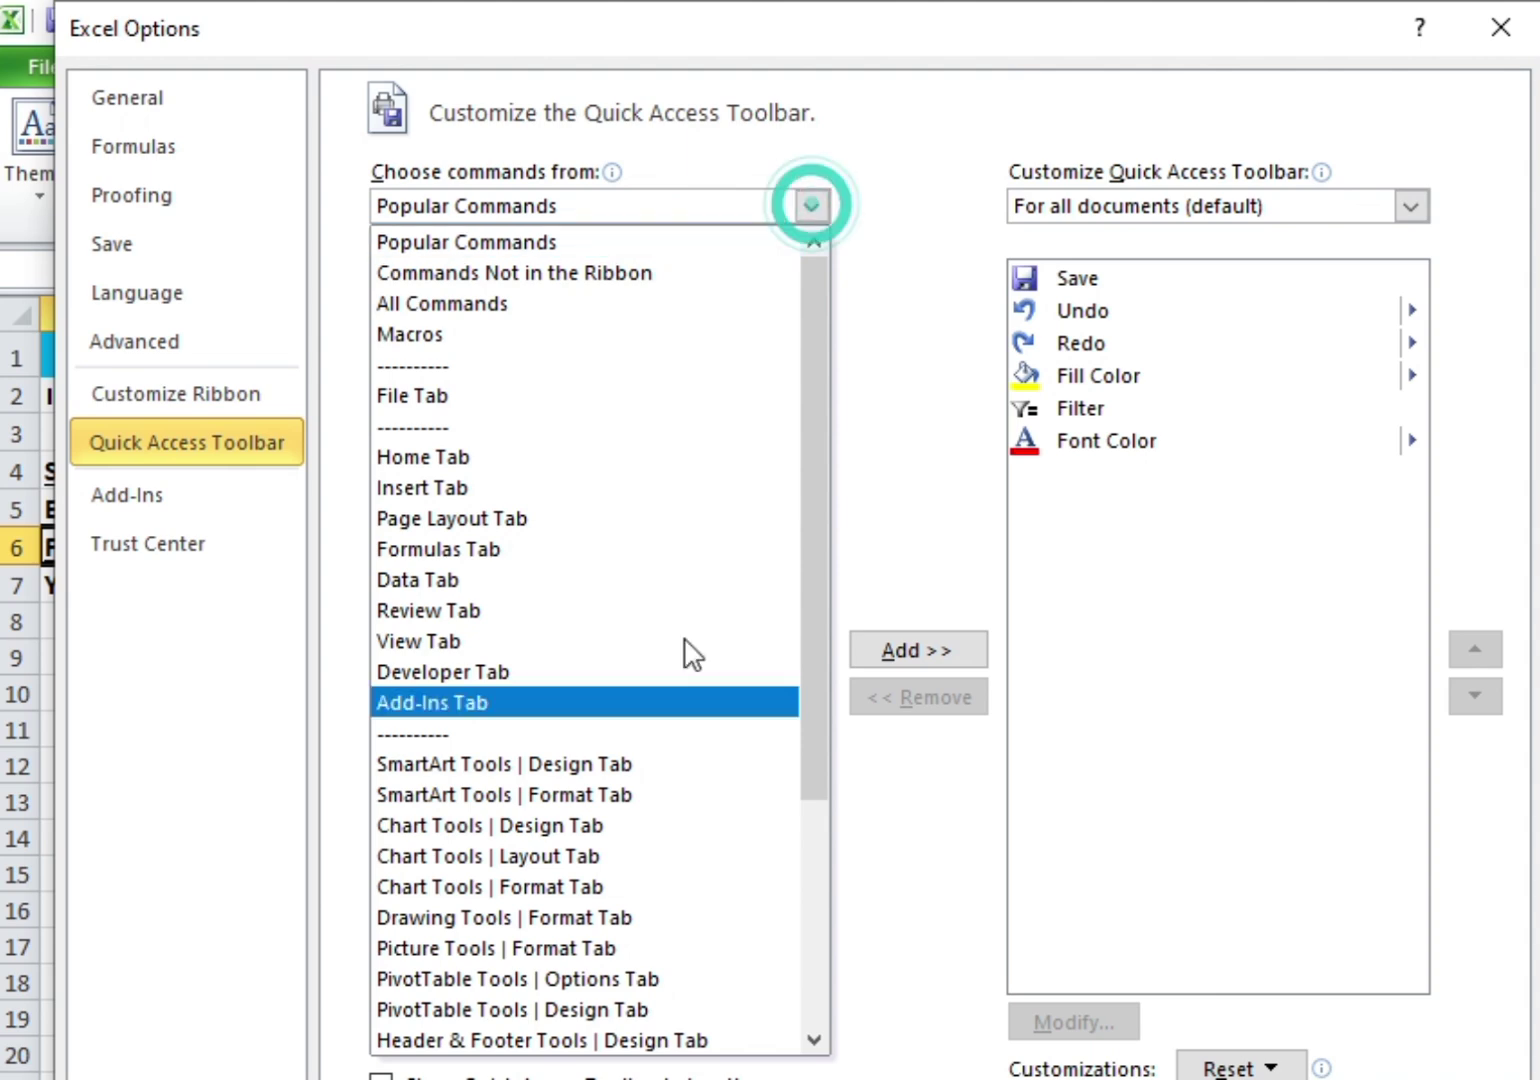
pyautogui.click(806, 204)
pyautogui.click(806, 203)
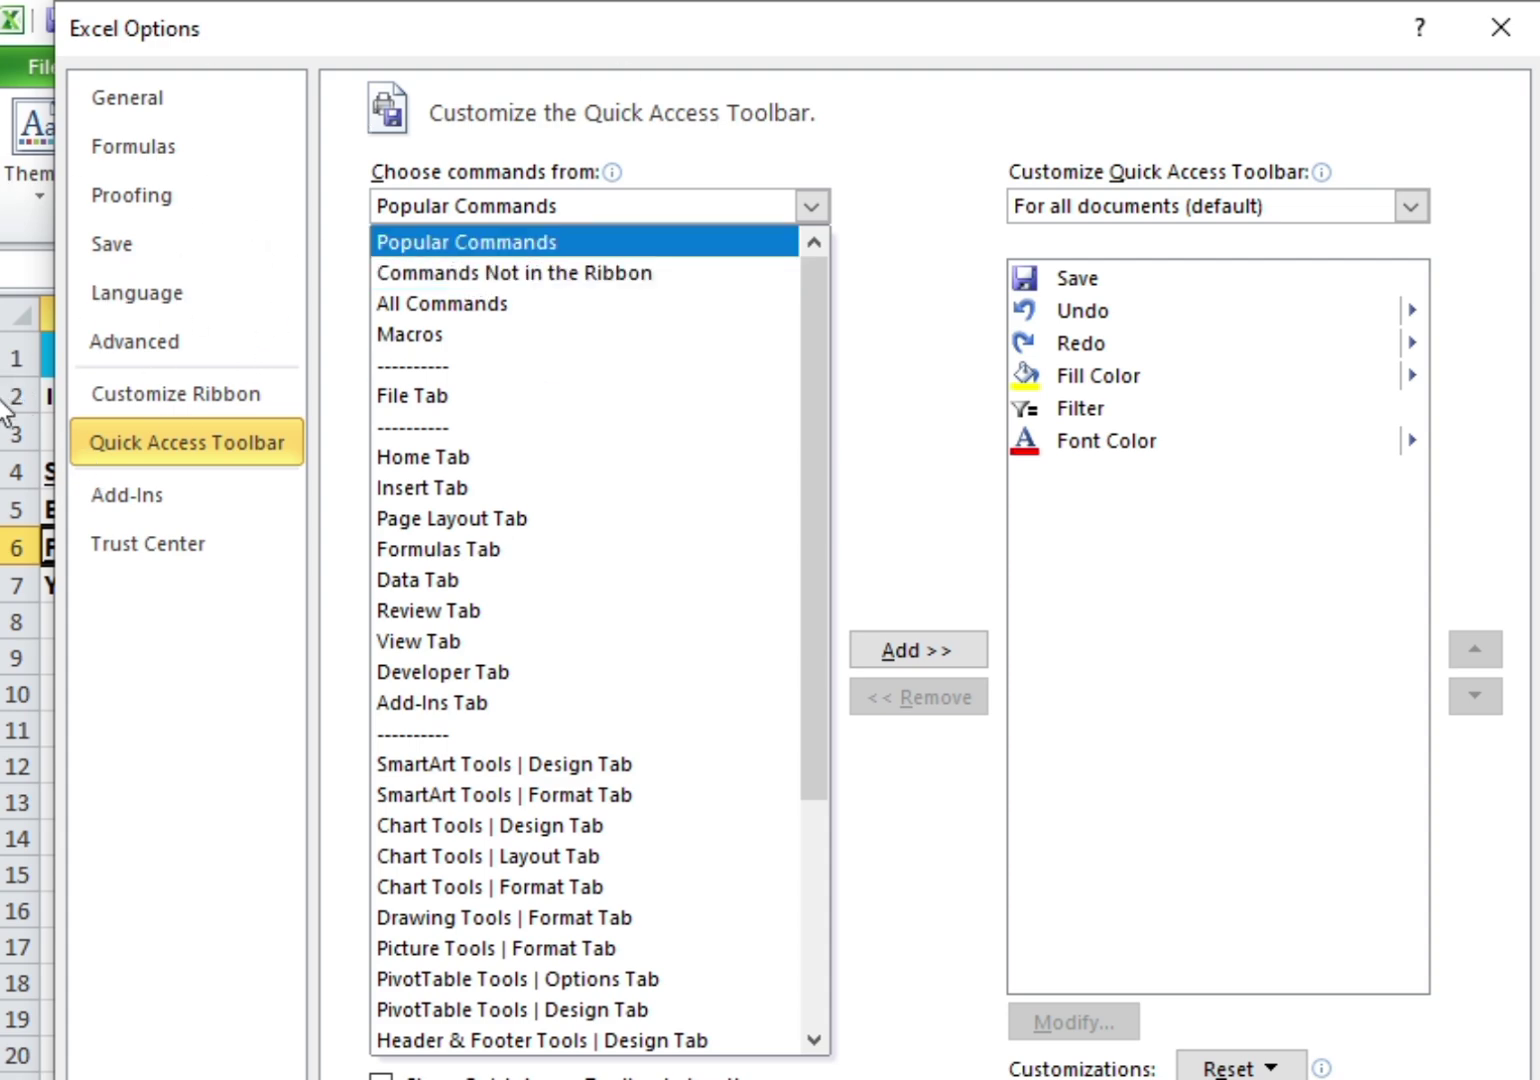
pyautogui.click(477, 242)
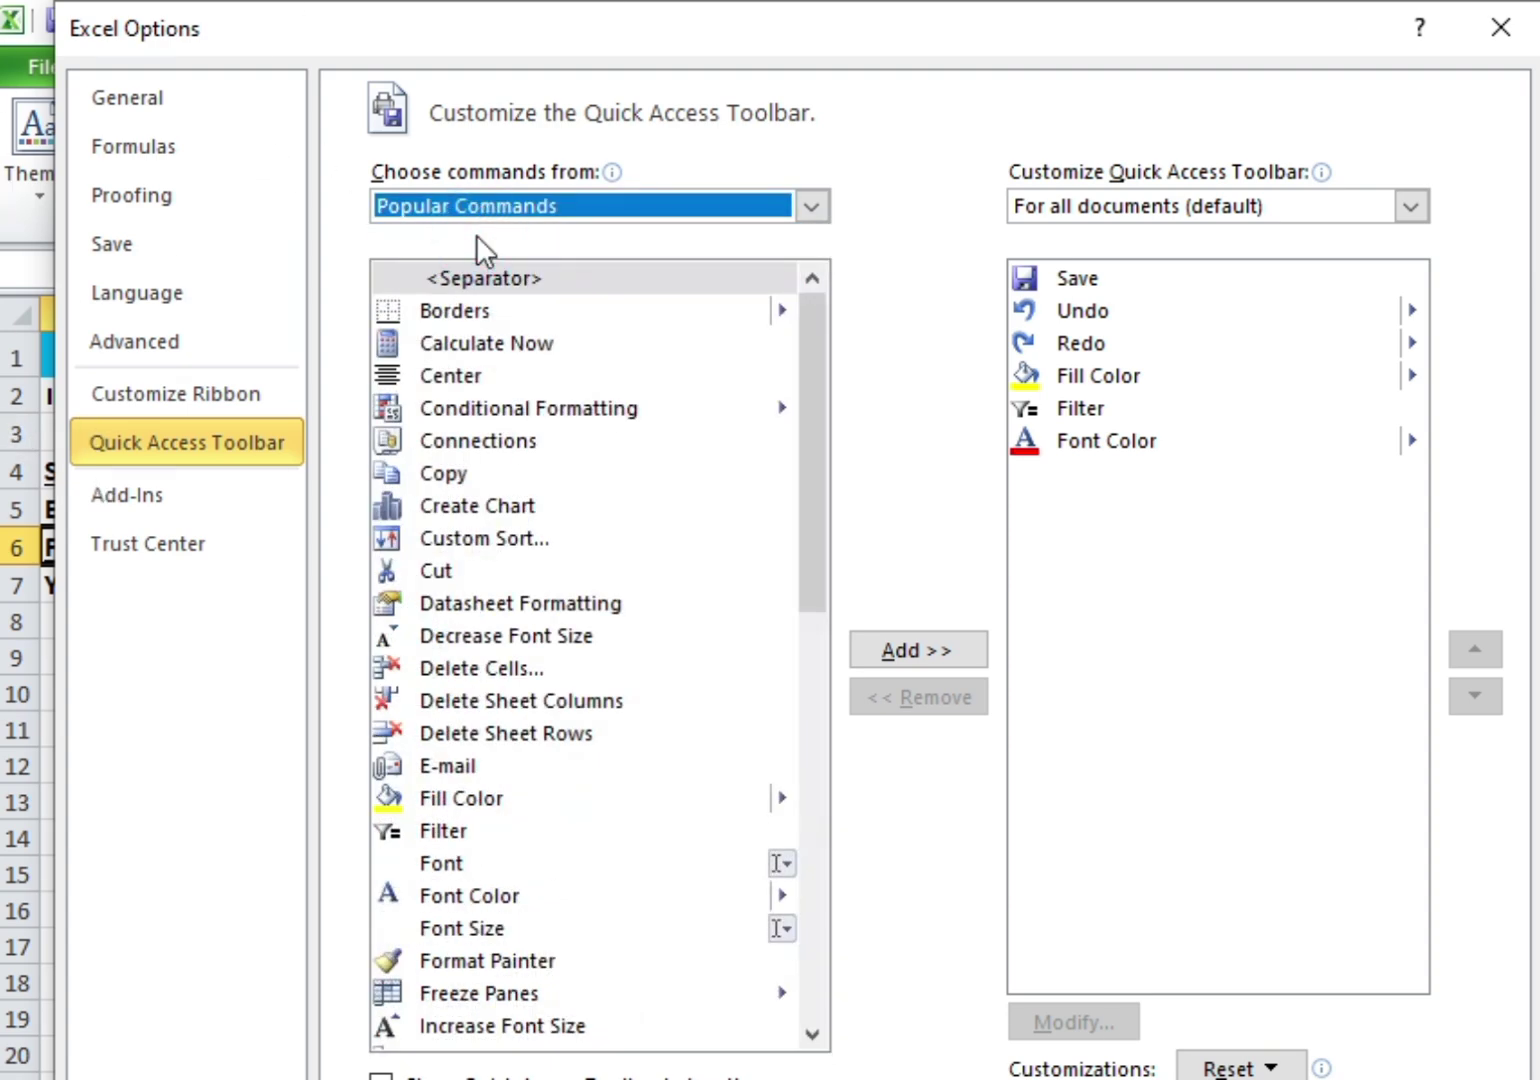
pyautogui.scroll(-2, 636, 545)
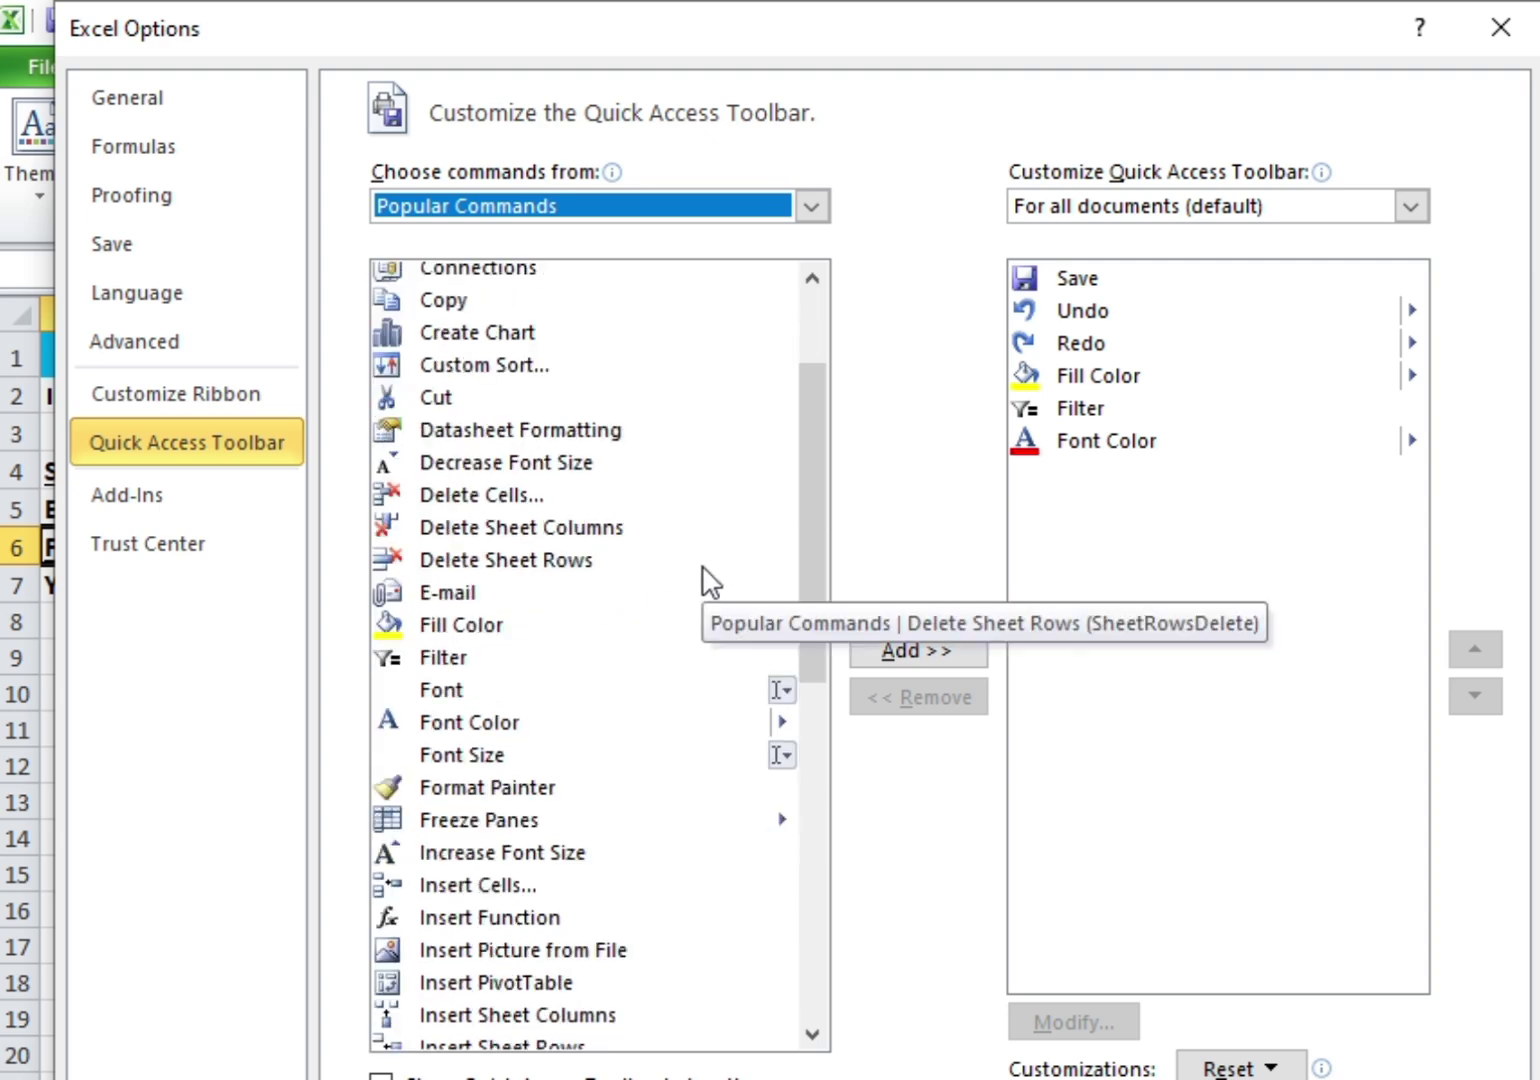
pyautogui.click(477, 536)
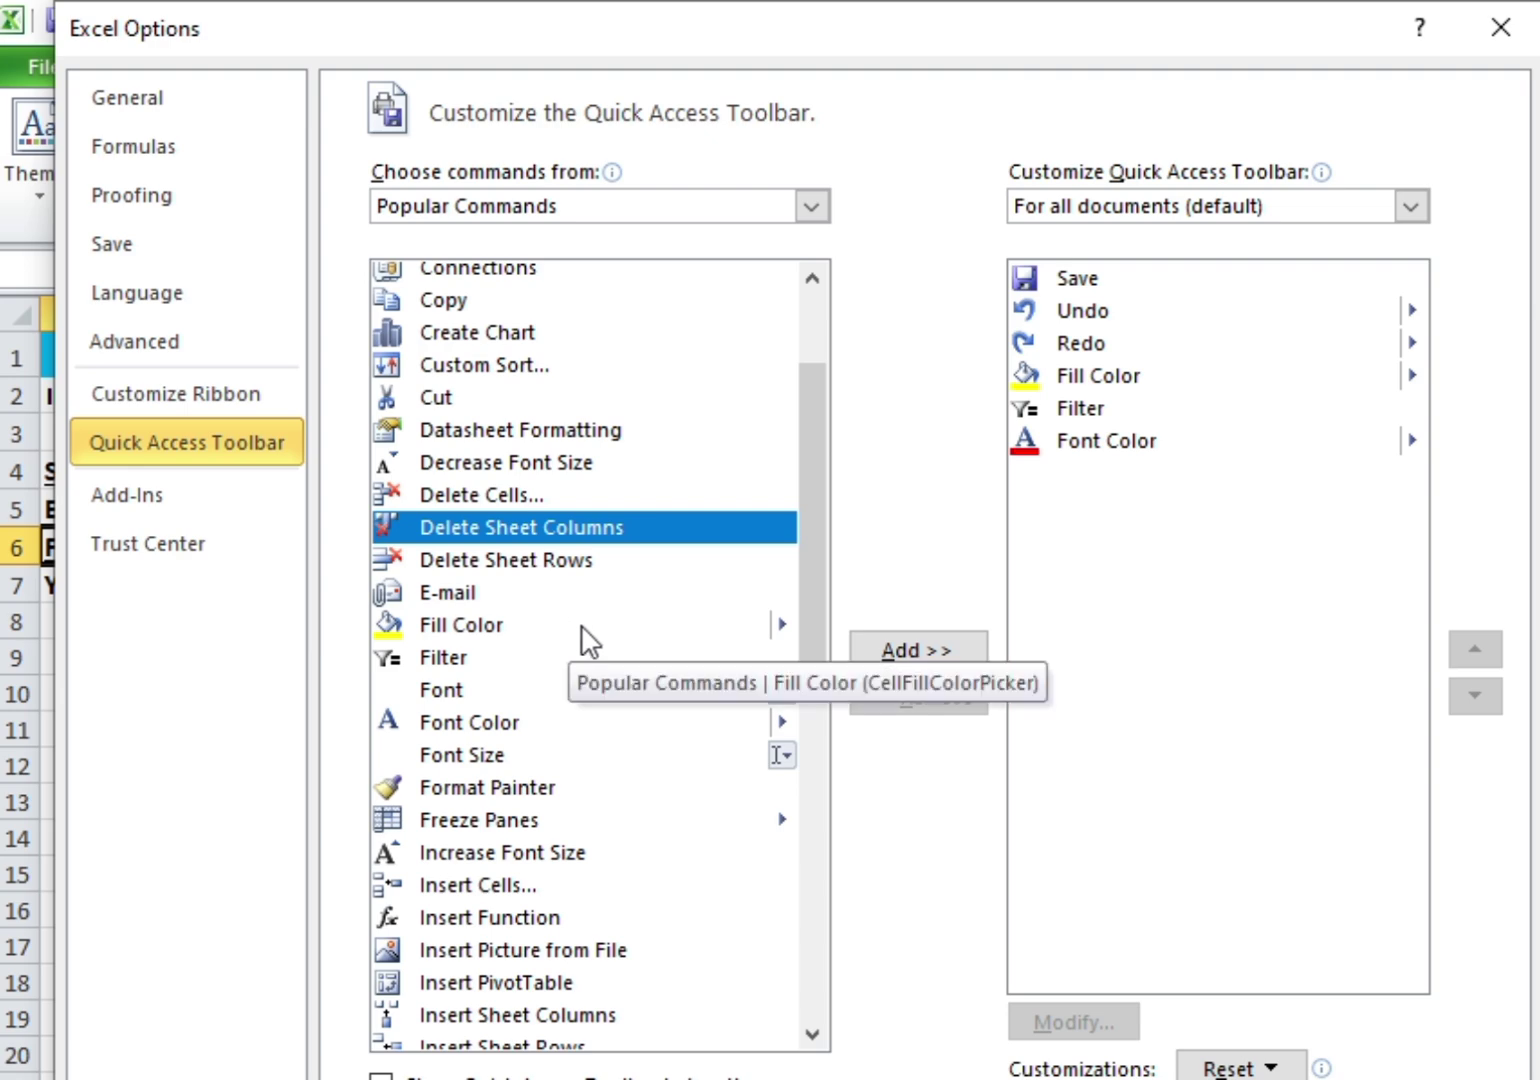
pyautogui.scroll(-1, 600, 740)
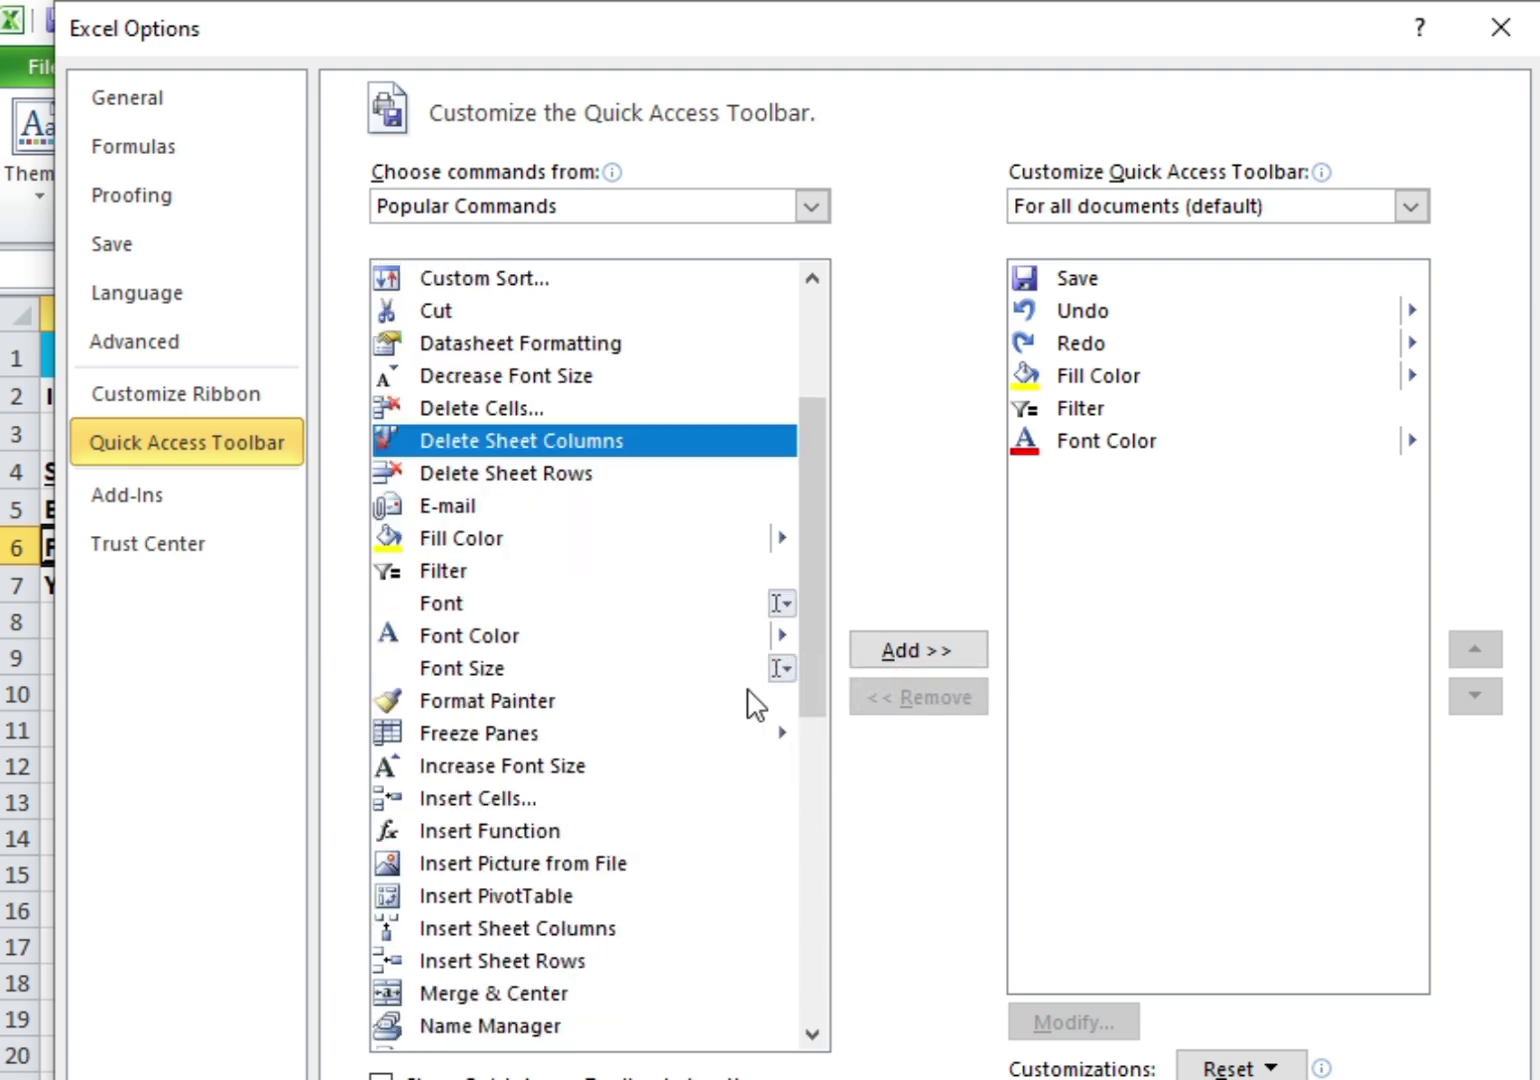
pyautogui.press('Home')
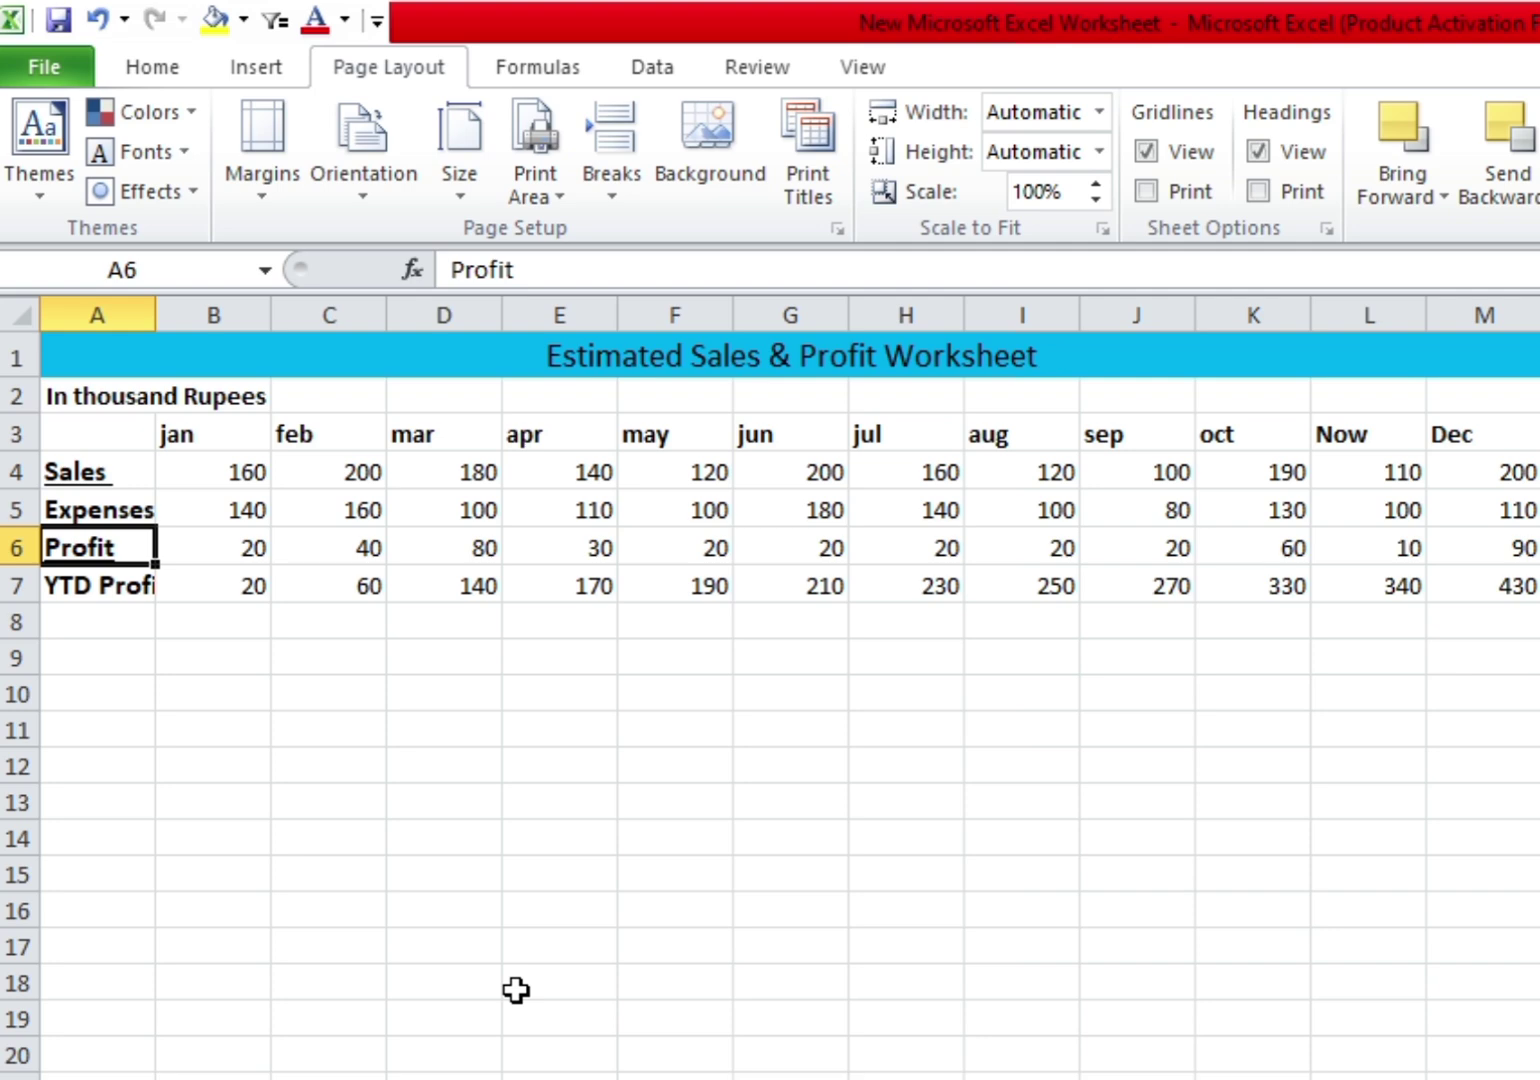
# Reset only the Quick Access Toolbar shared by all documents to its default commands and apply the change.
pyautogui.click(375, 22)
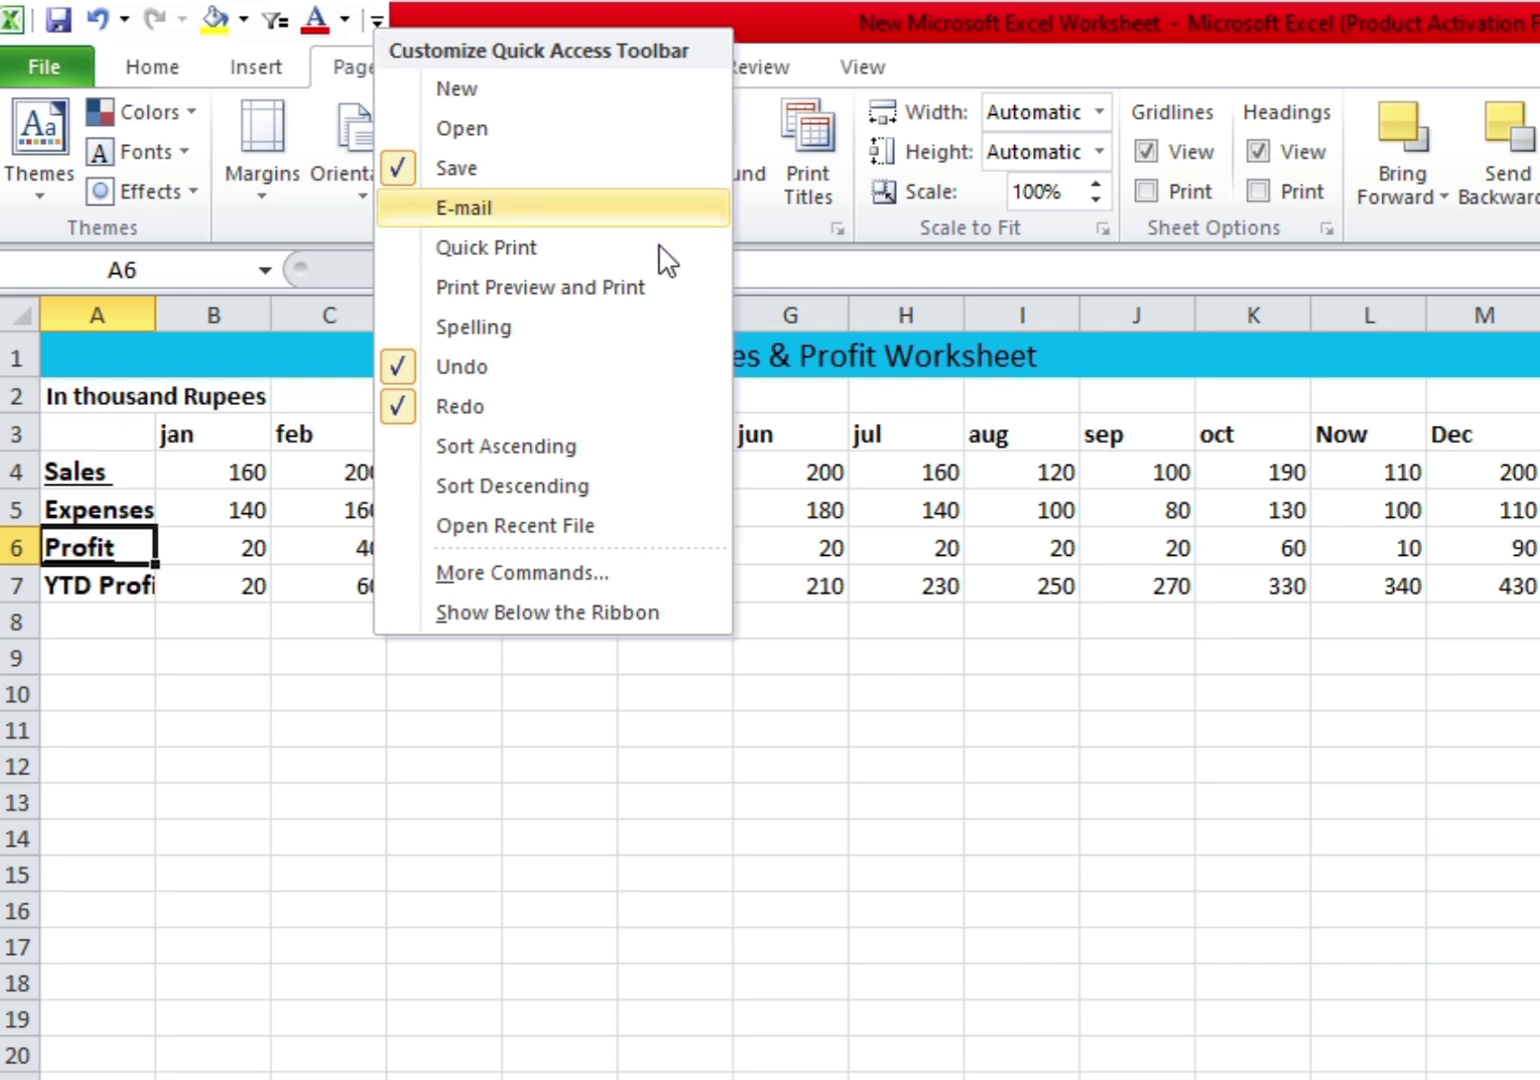
pyautogui.click(492, 572)
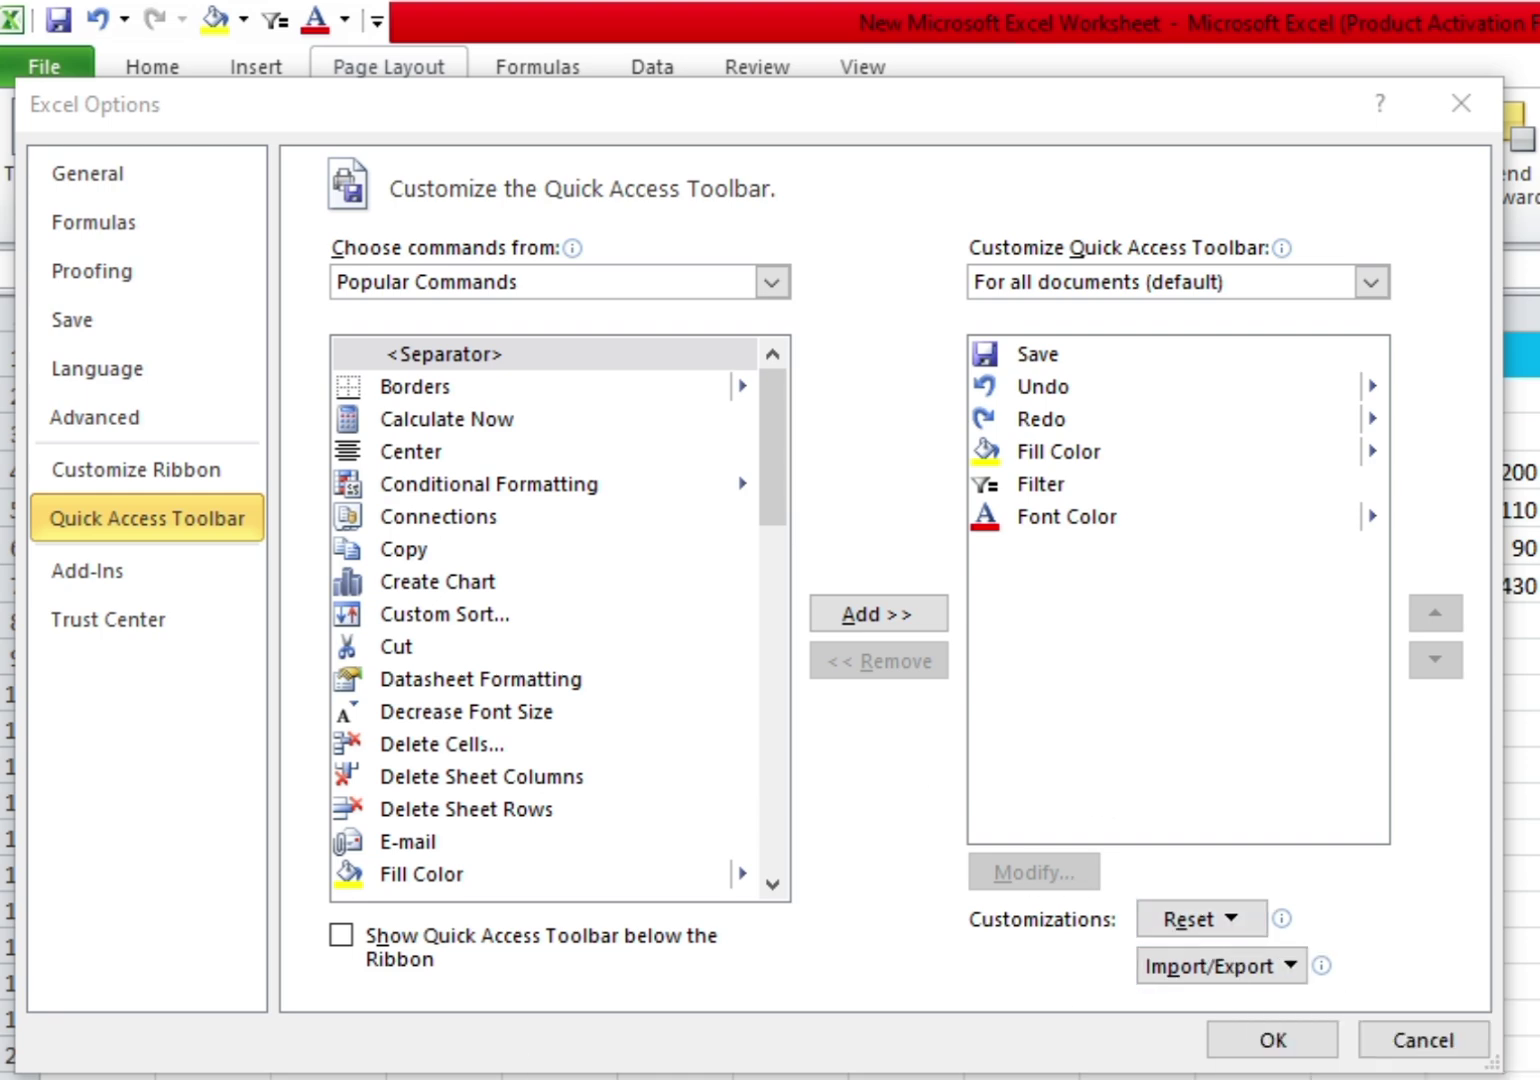
pyautogui.click(1233, 921)
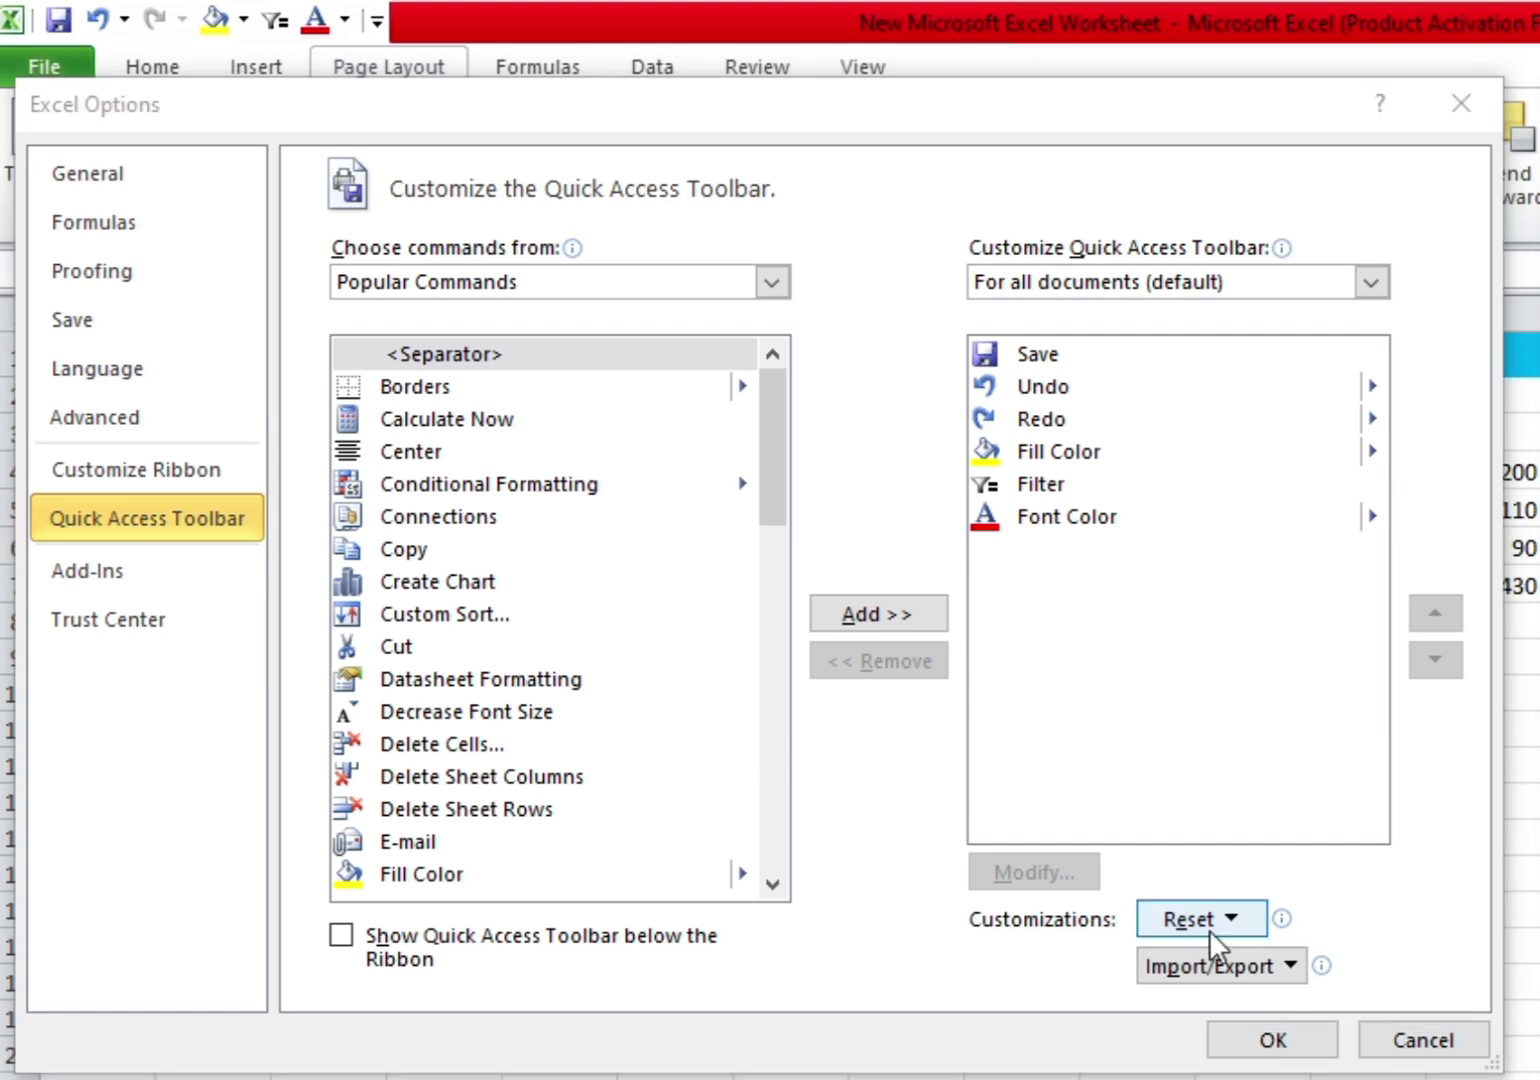
pyautogui.click(1229, 917)
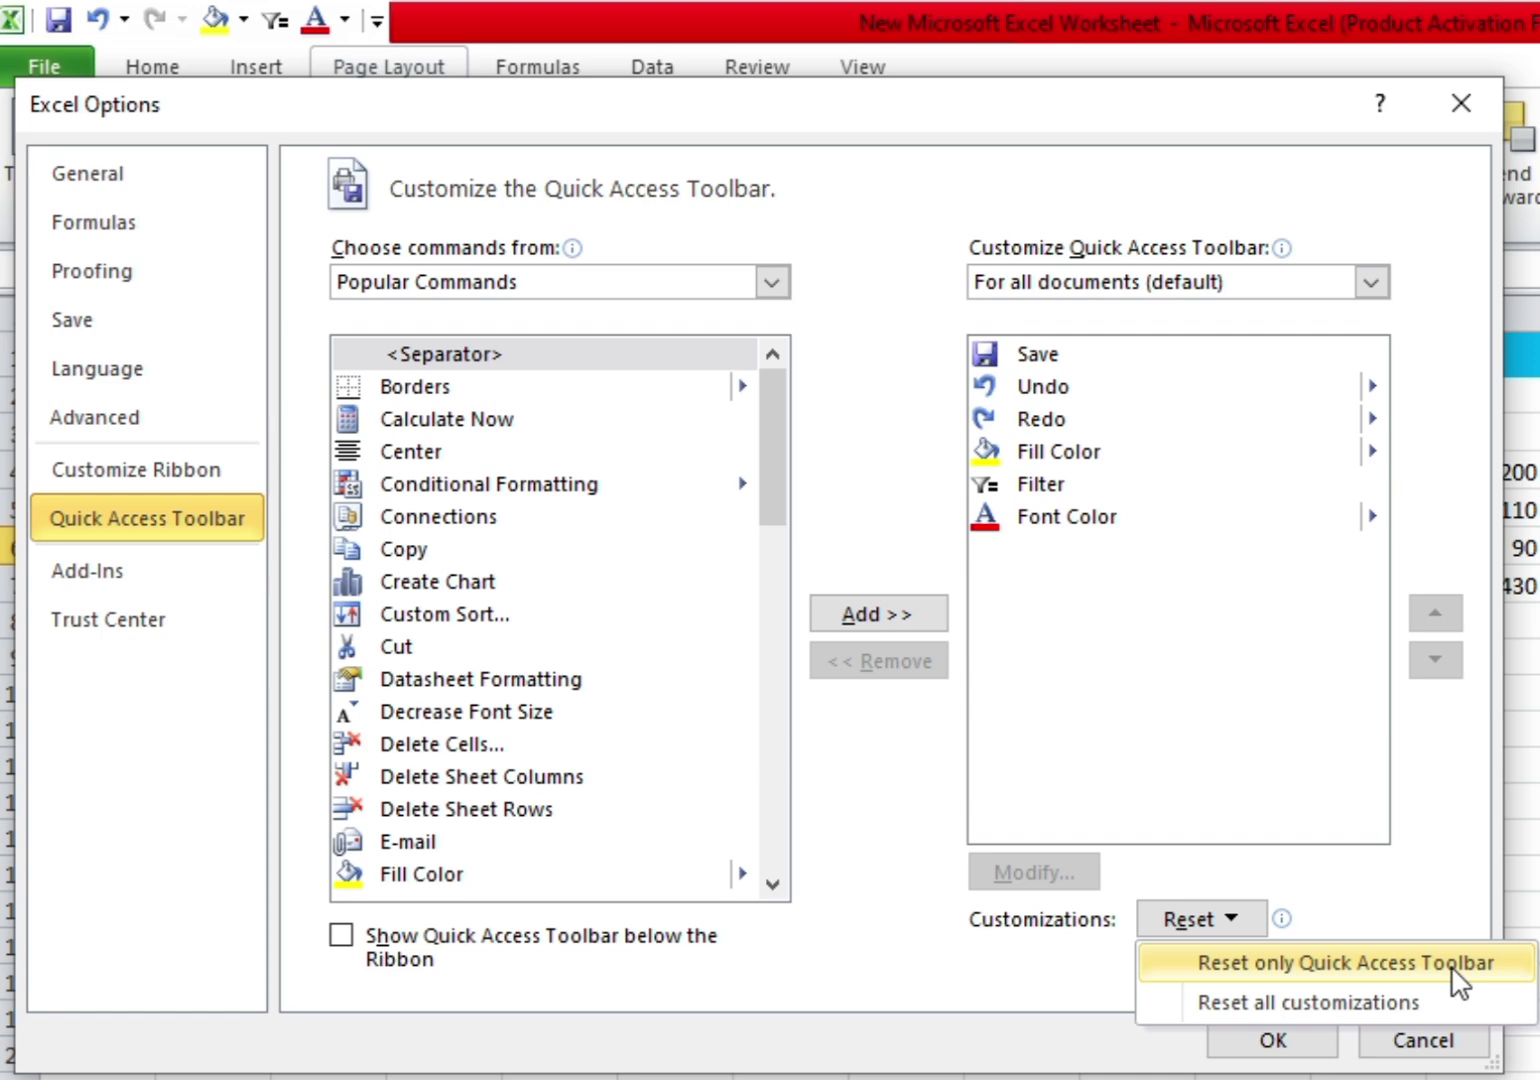
pyautogui.click(1384, 956)
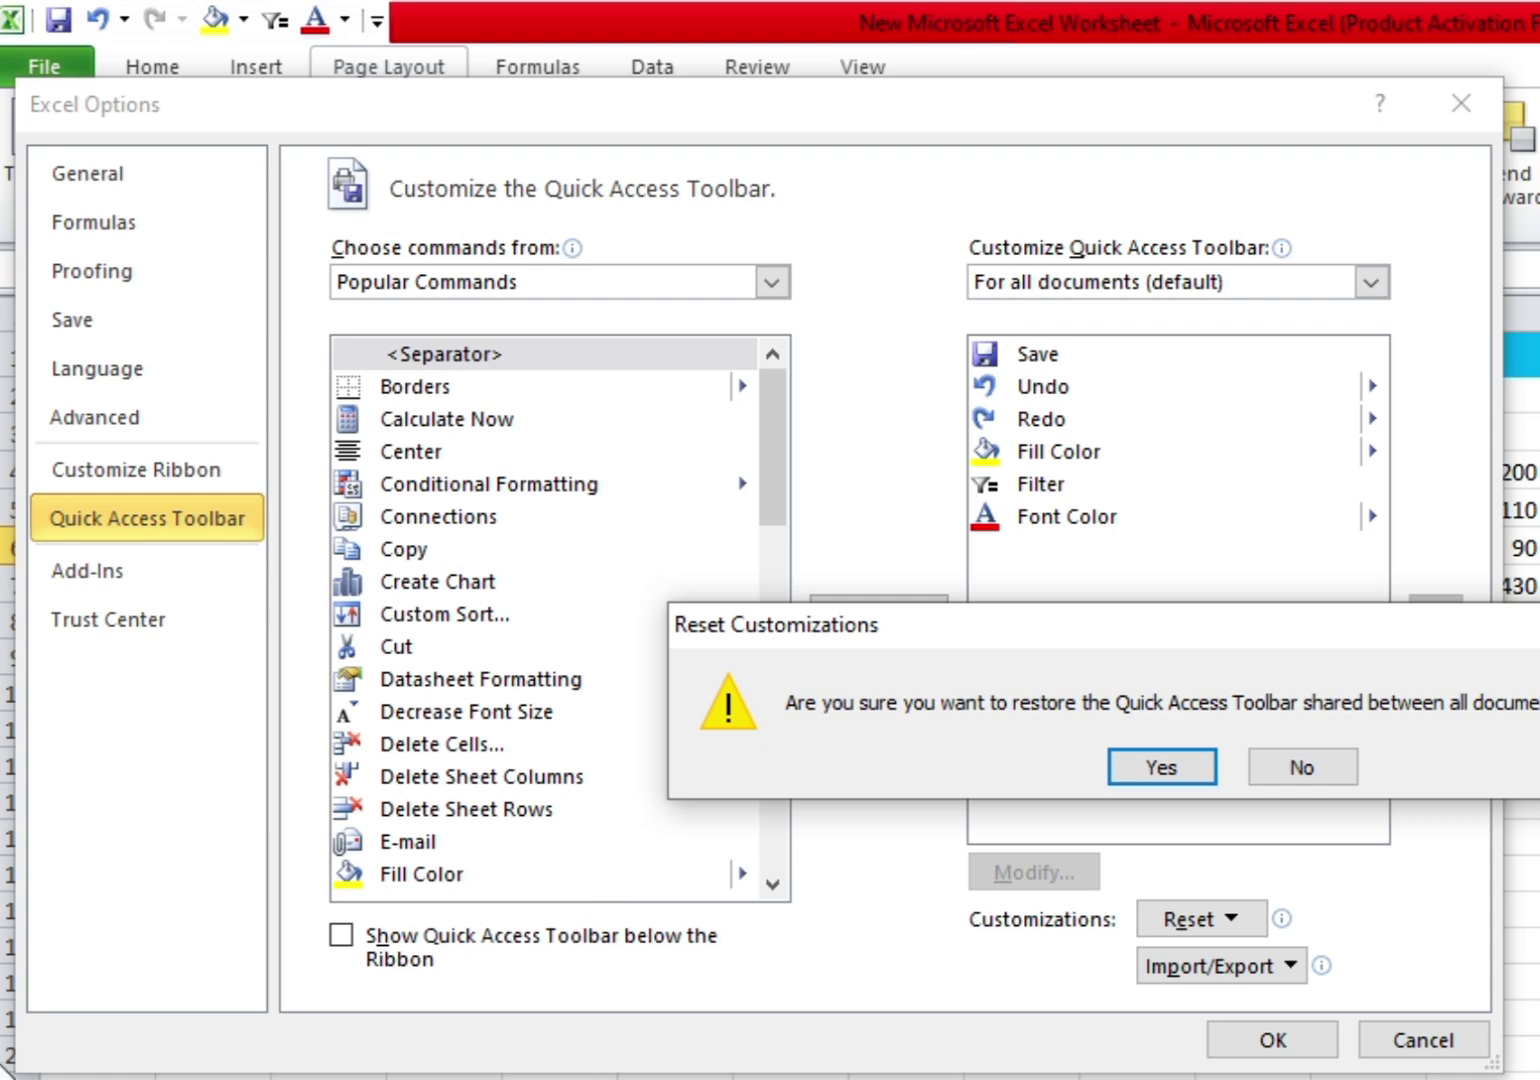
pyautogui.click(32, 1078)
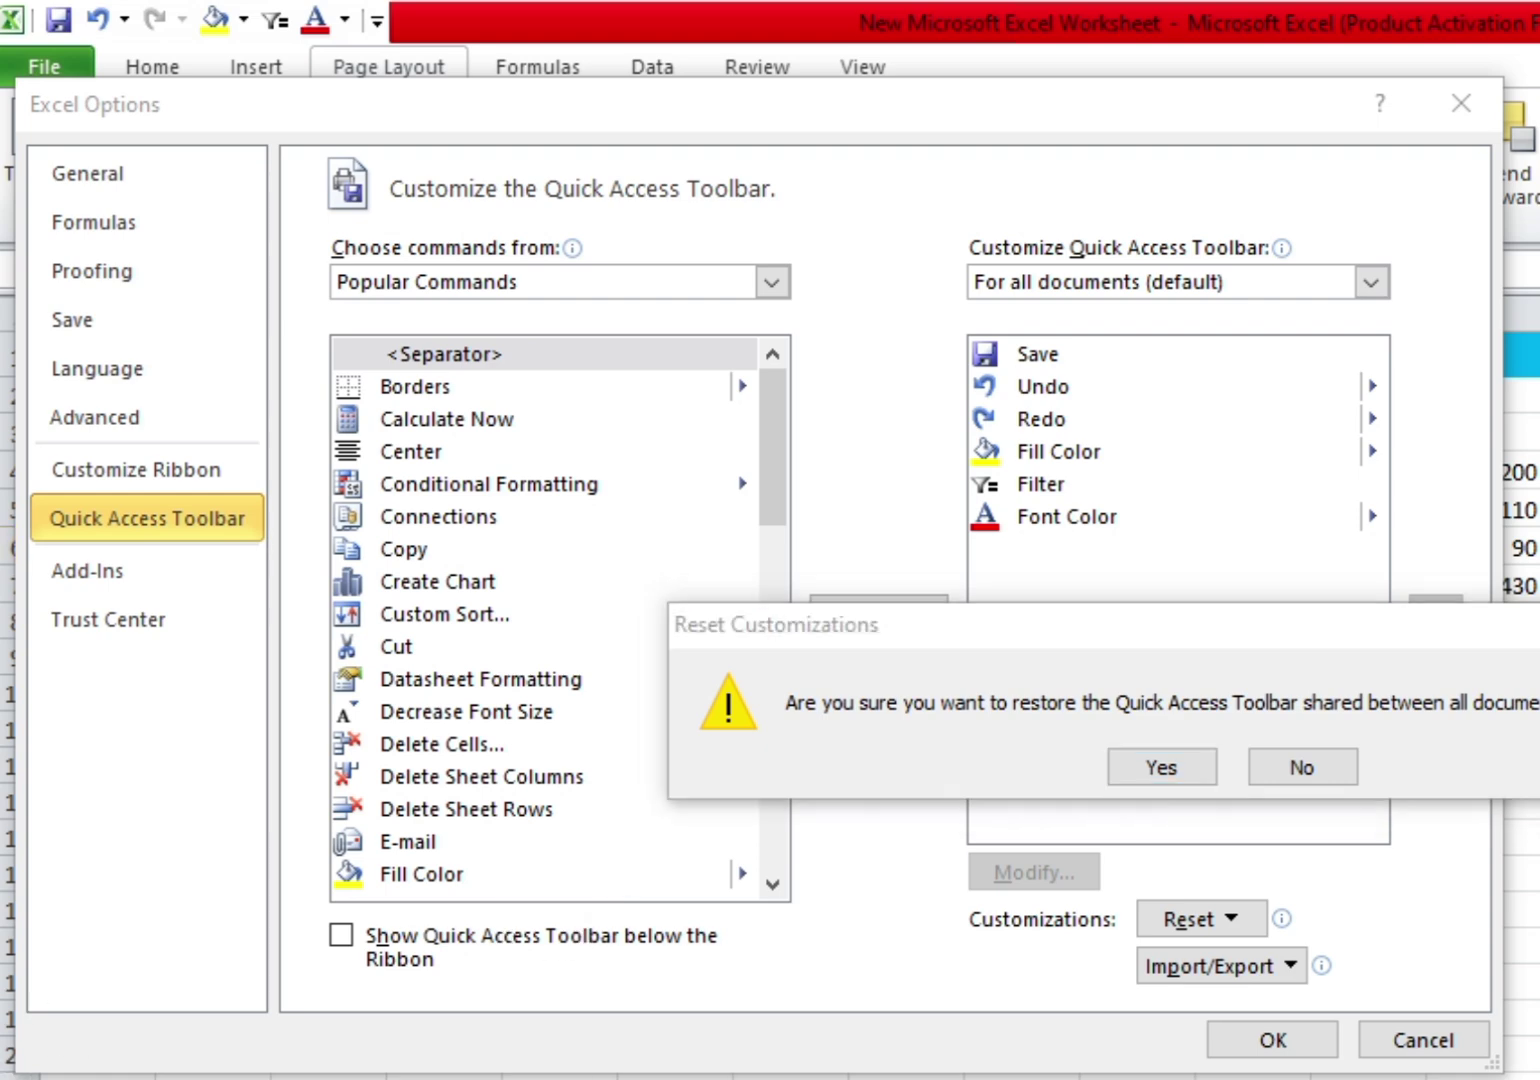
pyautogui.click(1129, 762)
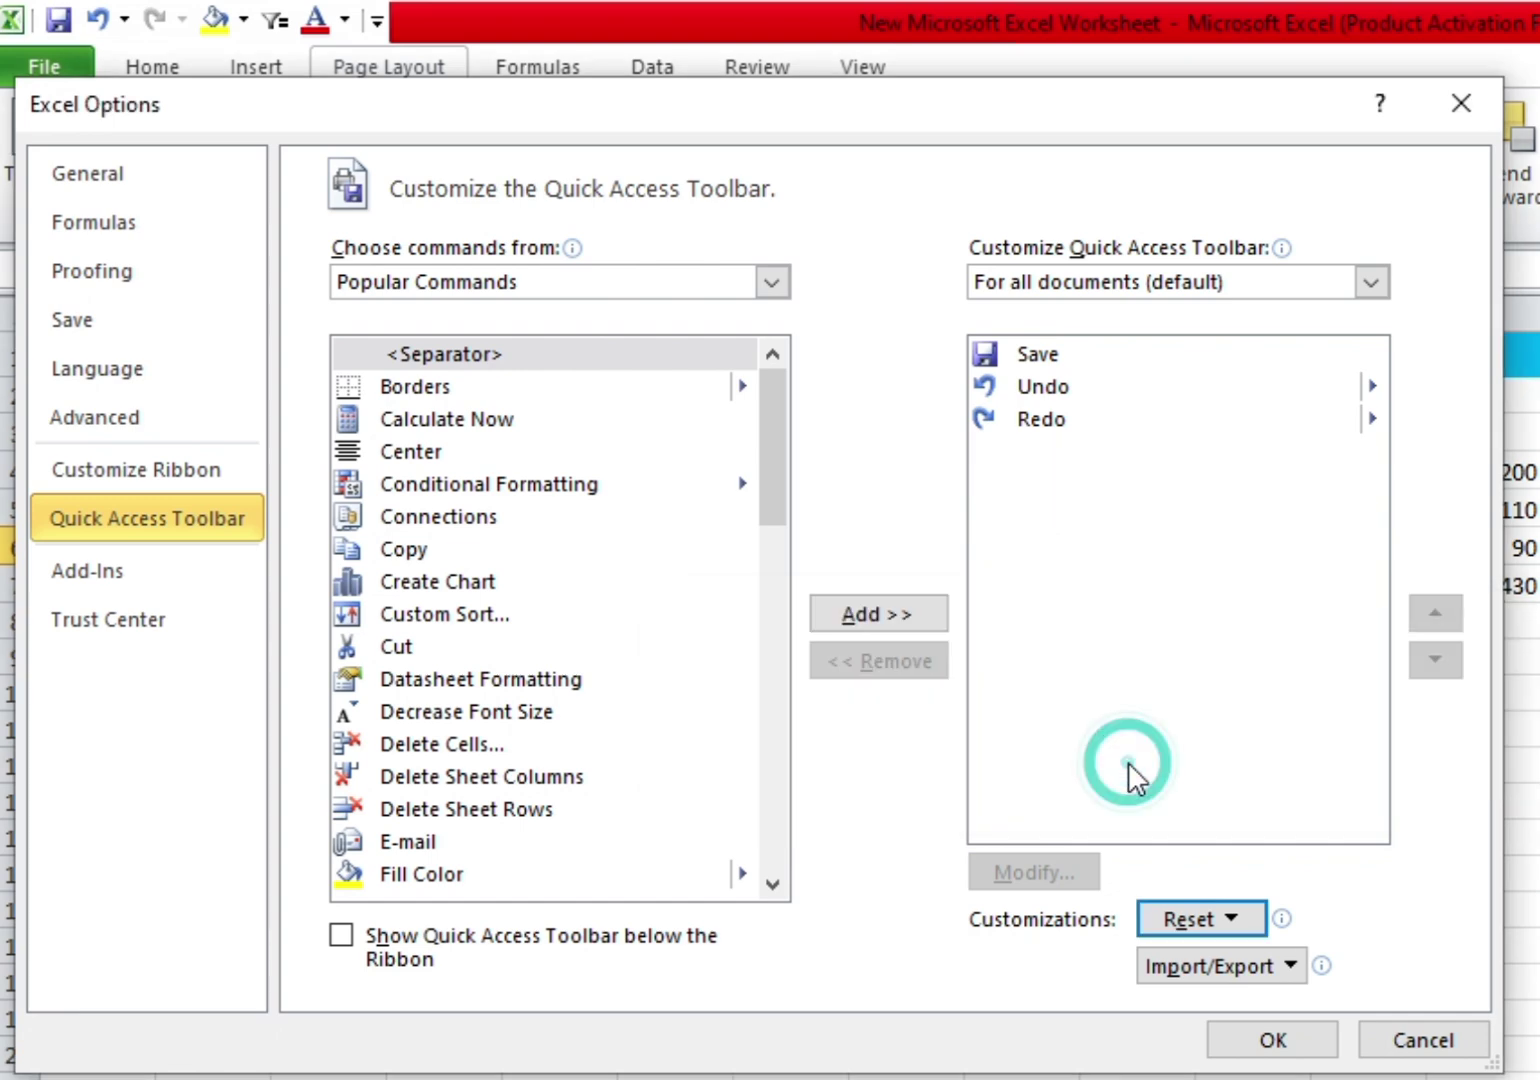
pyautogui.click(1273, 1042)
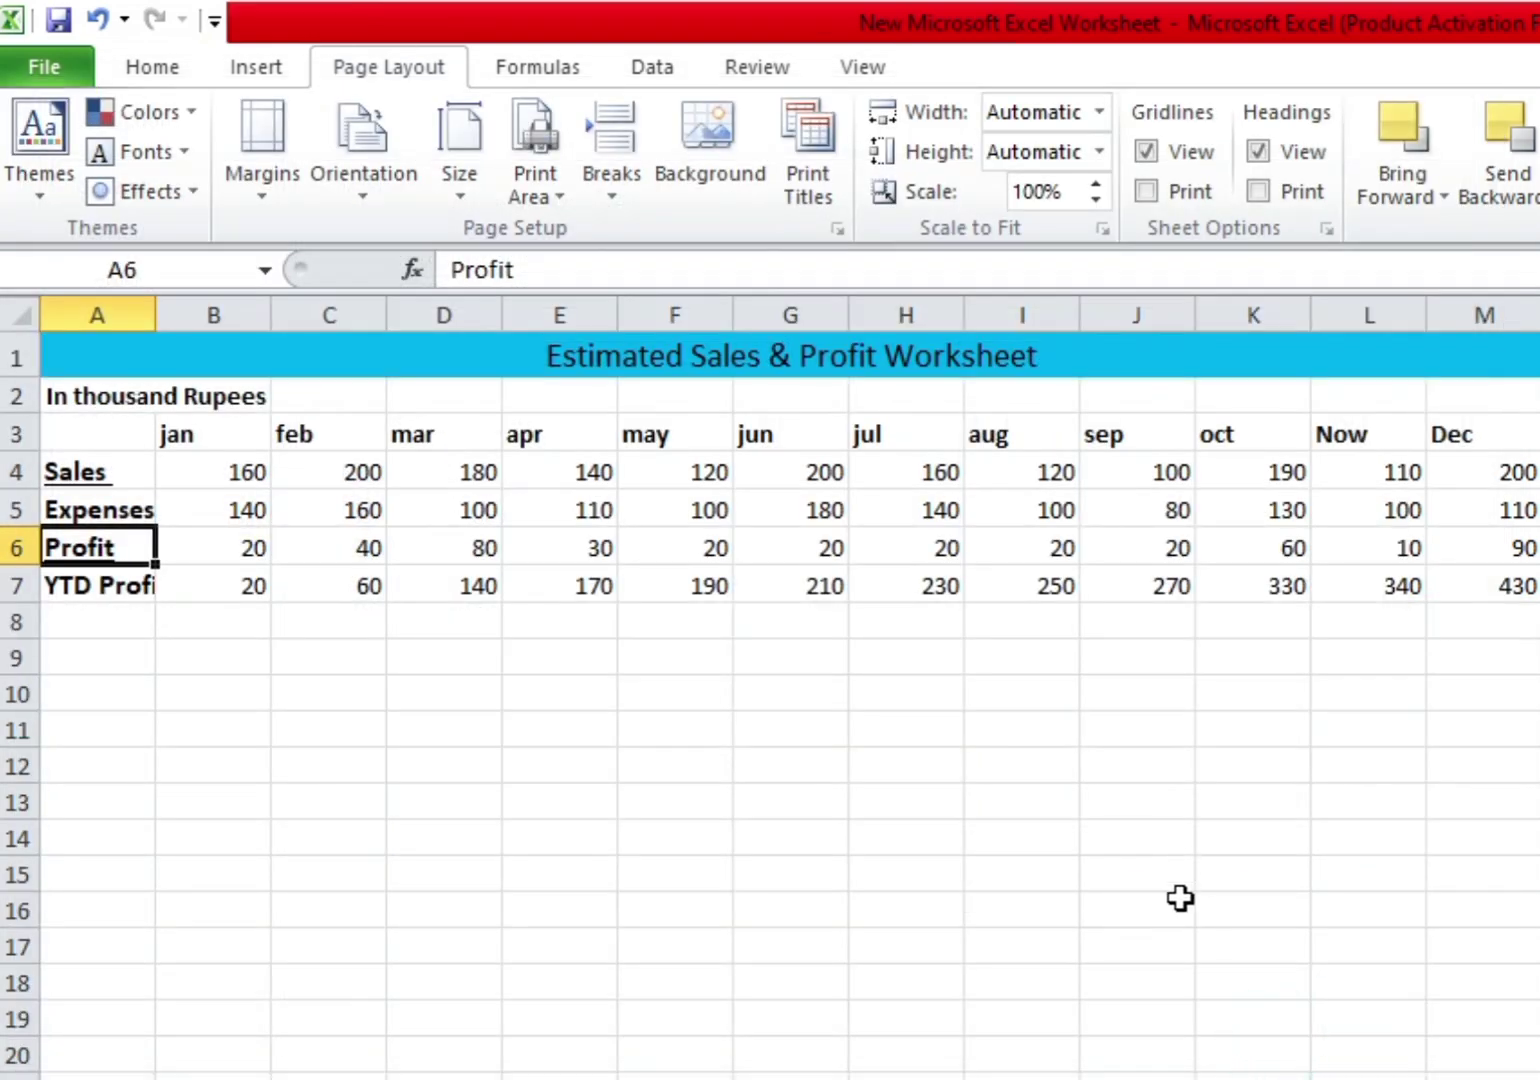